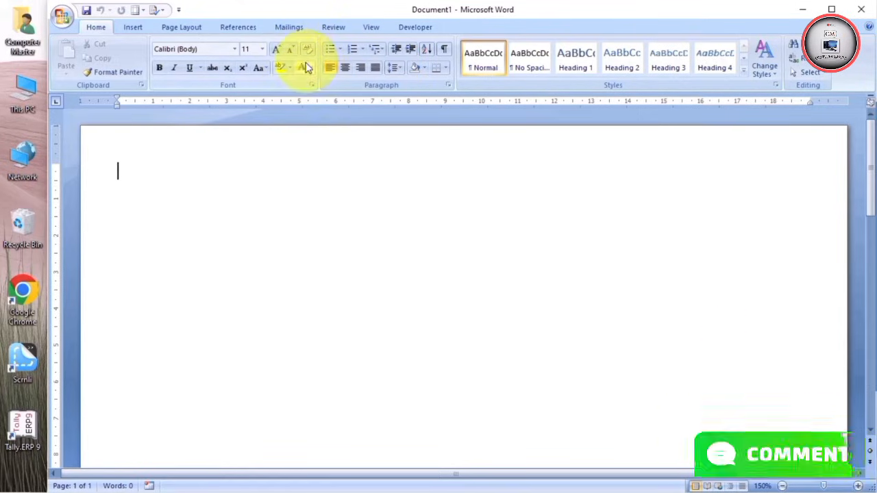
Switch the ribbon to the Mailings tab for the blank Document1
left_click(291, 27)
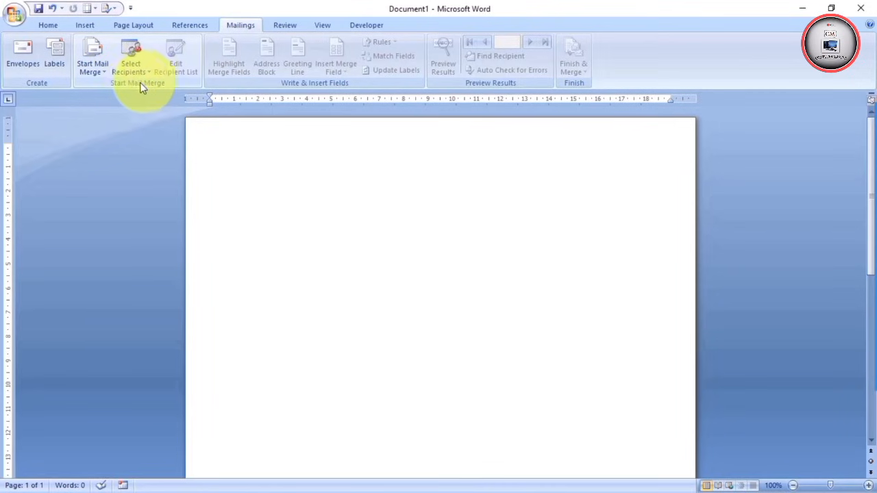
Look through the Start Mail Merge document types, then open the Envelopes and Labels dialog
left_click(100, 71)
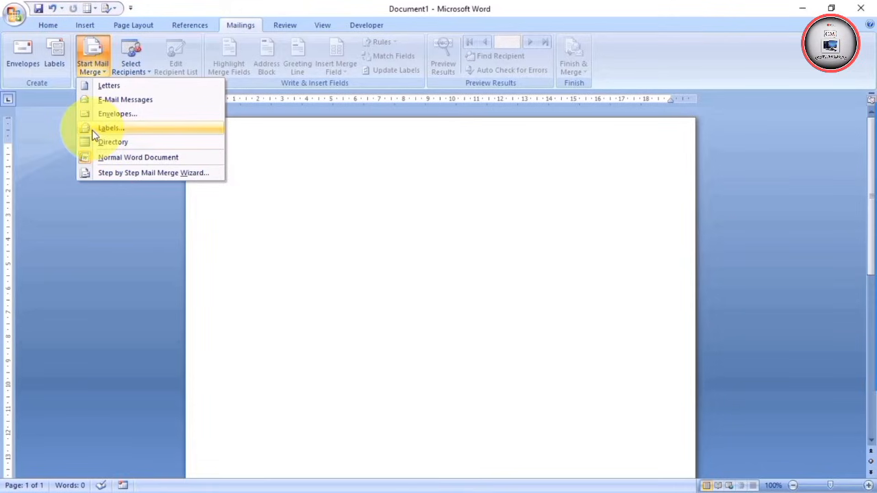
left_click(281, 171)
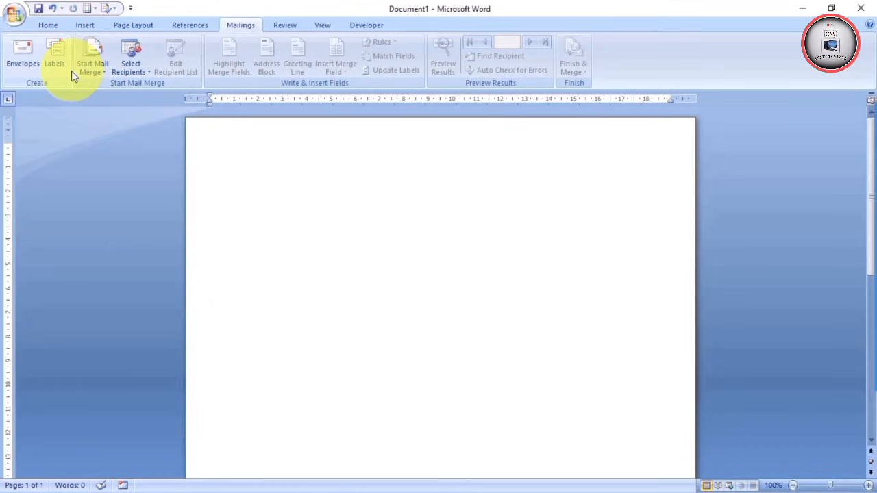
left_click(91, 69)
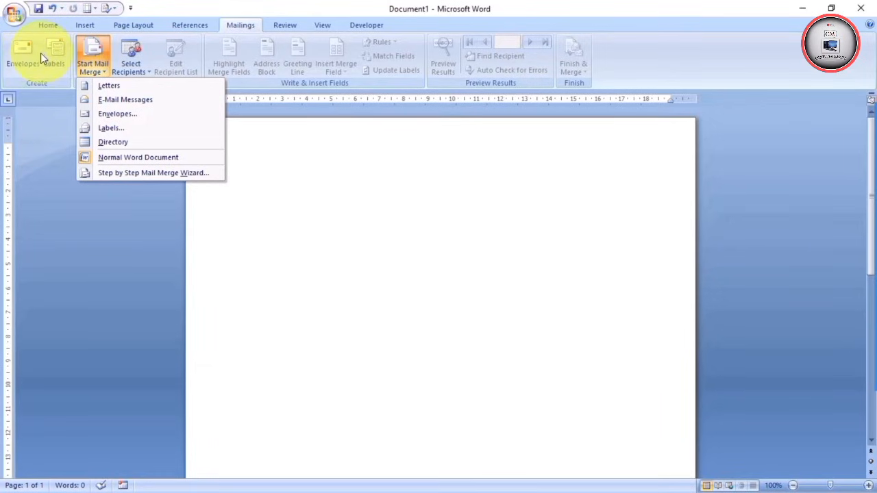
left_click(283, 182)
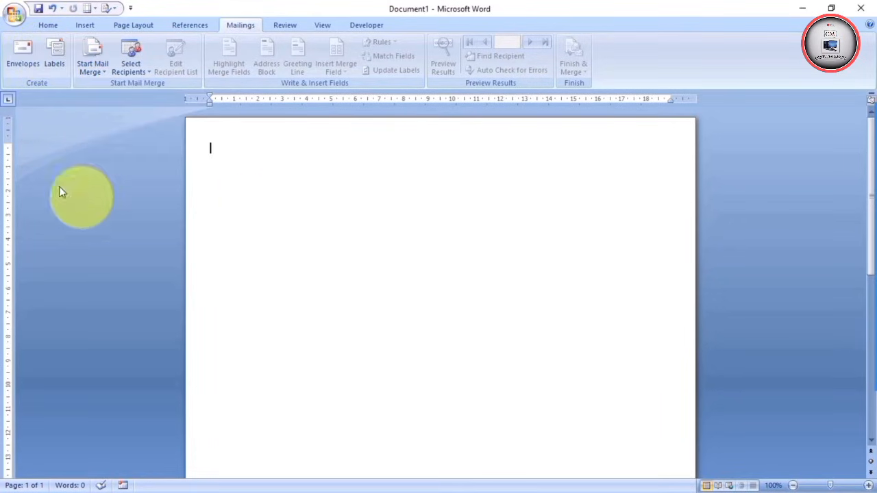
left_click(34, 66)
left_click(20, 49)
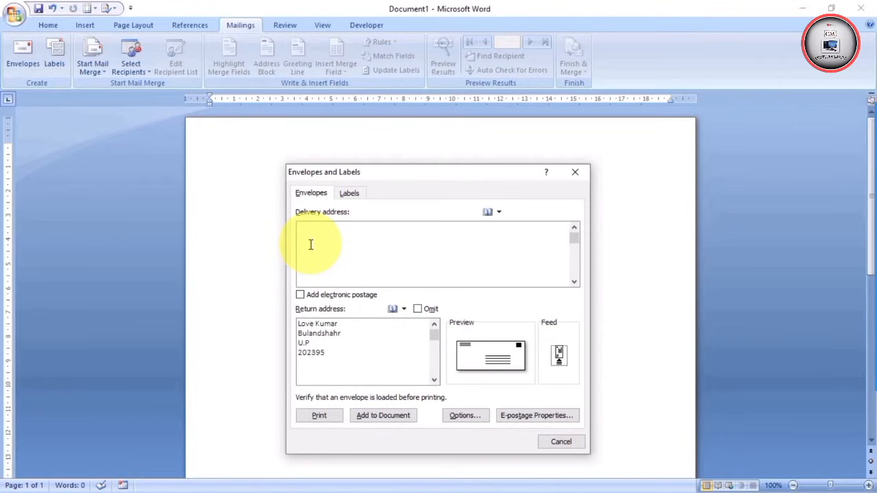
Place the cursor in the Delivery address box to begin entering an address
left_click(363, 263)
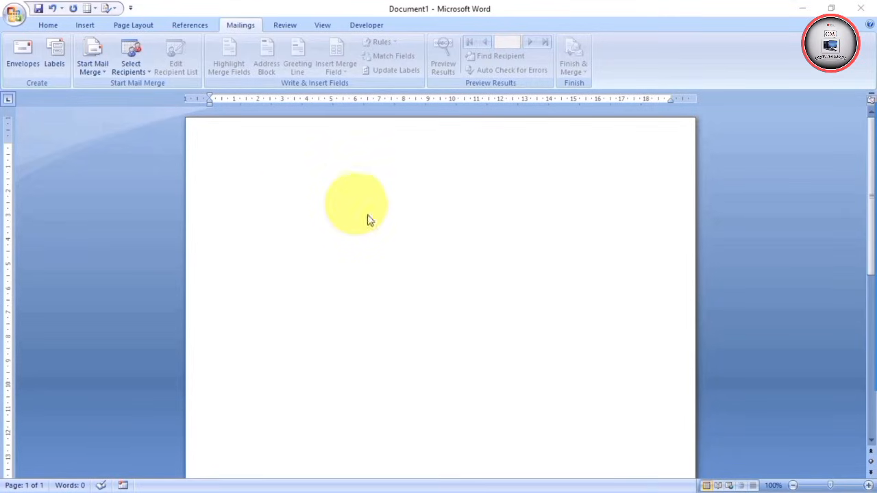
Reopen Envelopes and enter a To line with the recipient's name, city, state and PIN code
left_click(21, 56)
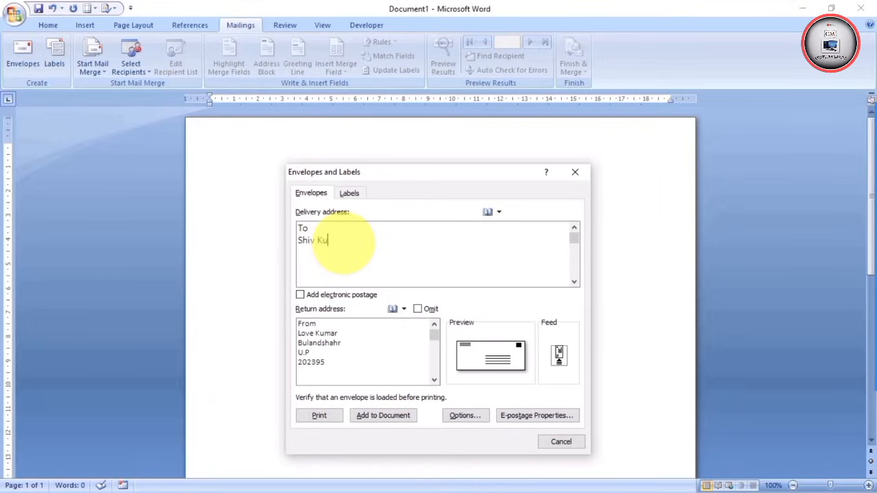
type("mar ")
type("M")
type("oradabad")
key("Return")
type("U.P ")
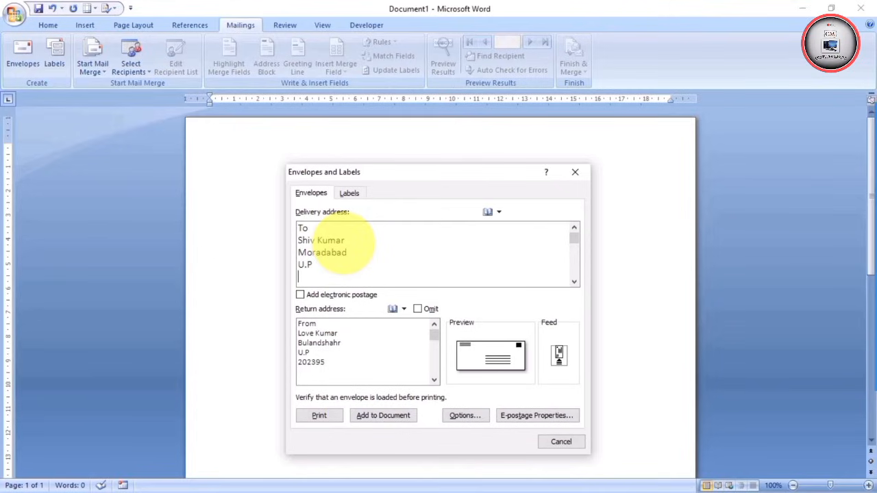
type("244001")
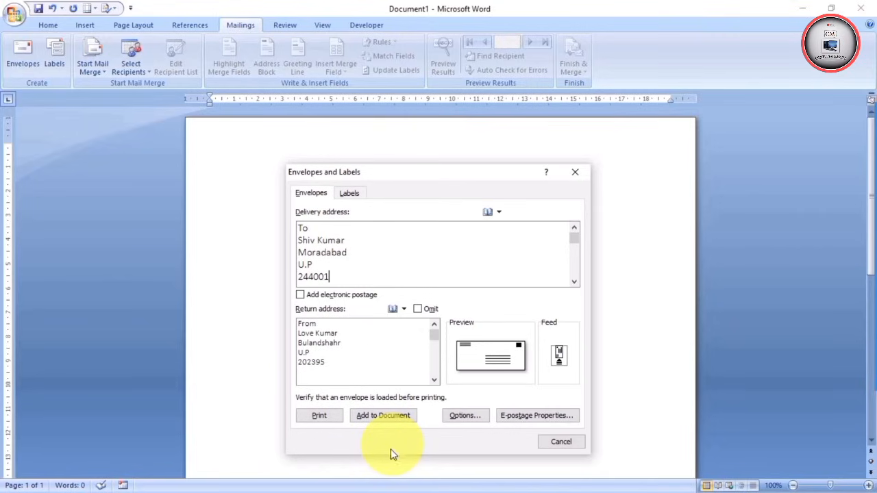
left_click(470, 418)
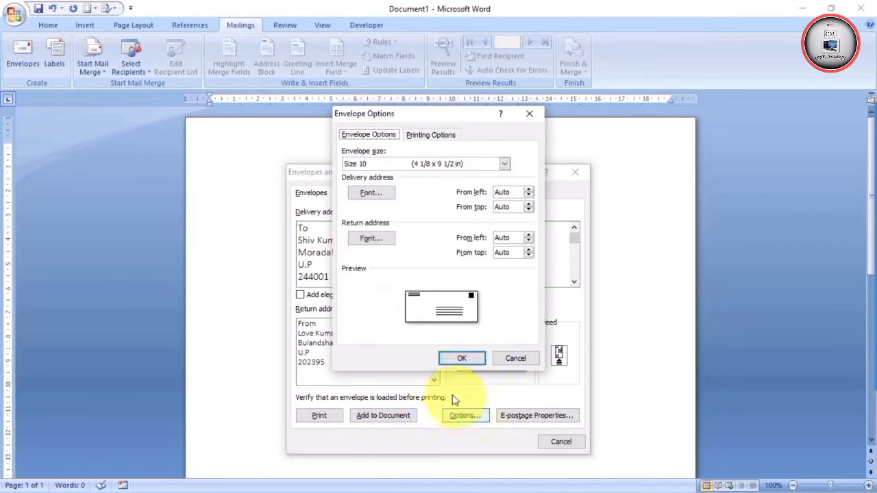
left_click(505, 163)
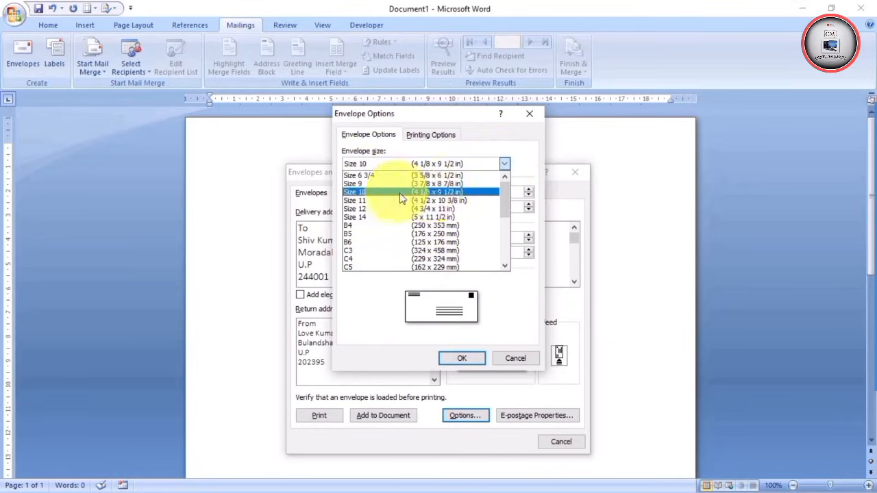
left_click(527, 116)
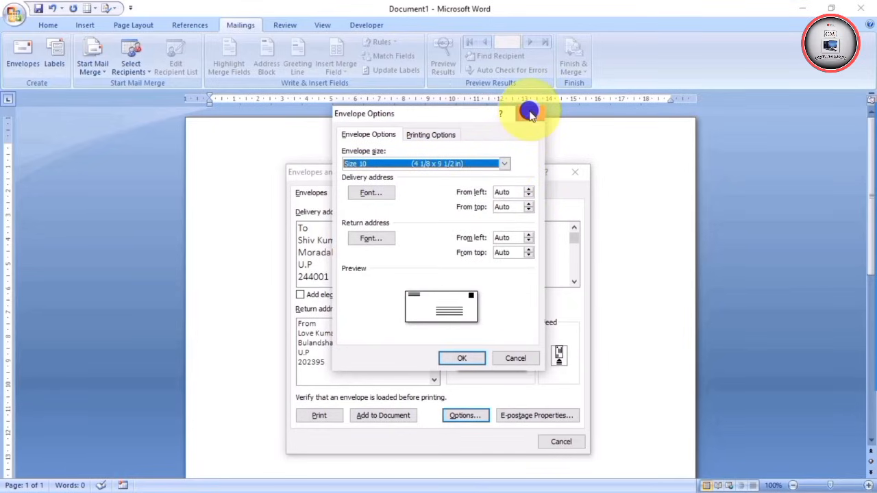
left_click(462, 359)
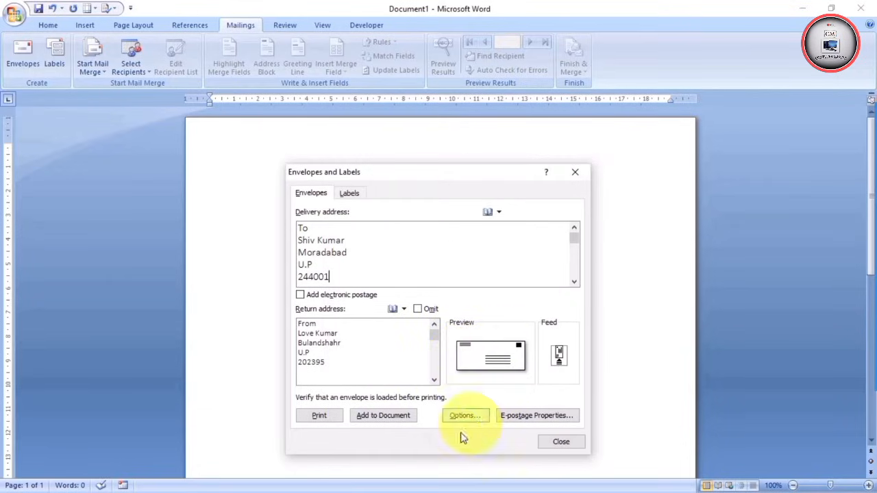
Add the addressed envelope to Document1 and save the From return address as the default
left_click(382, 416)
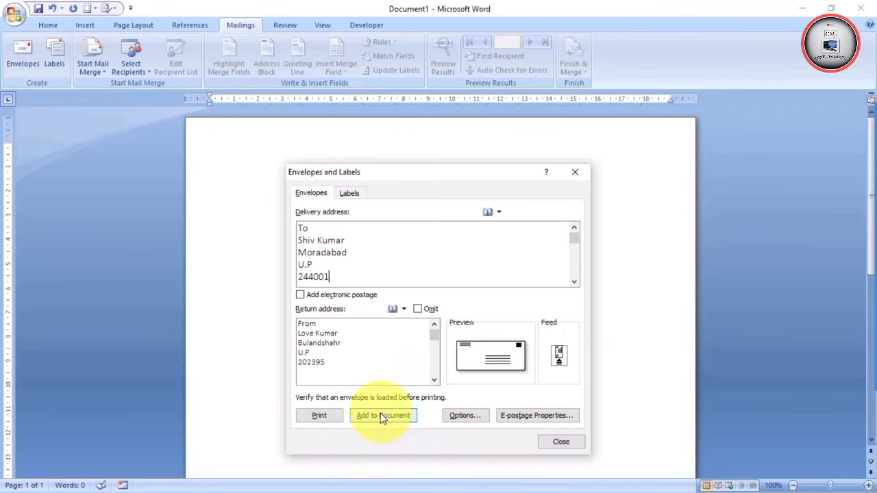
left_click(382, 416)
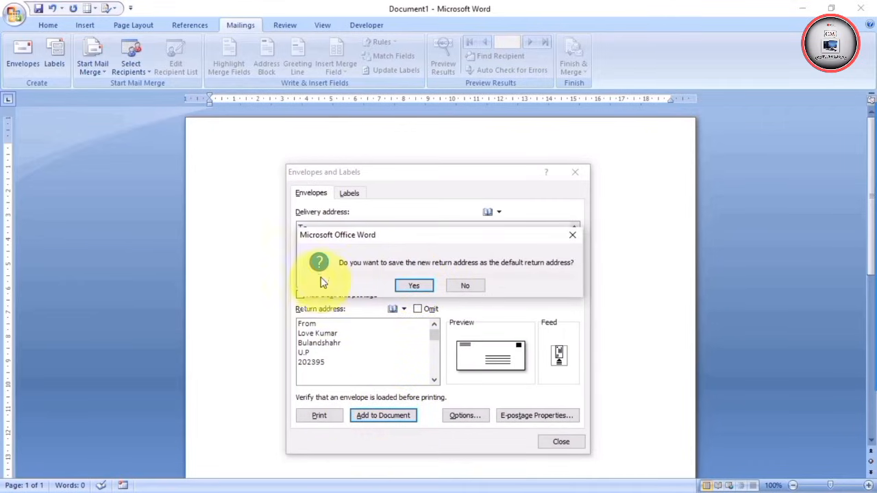
left_click(414, 288)
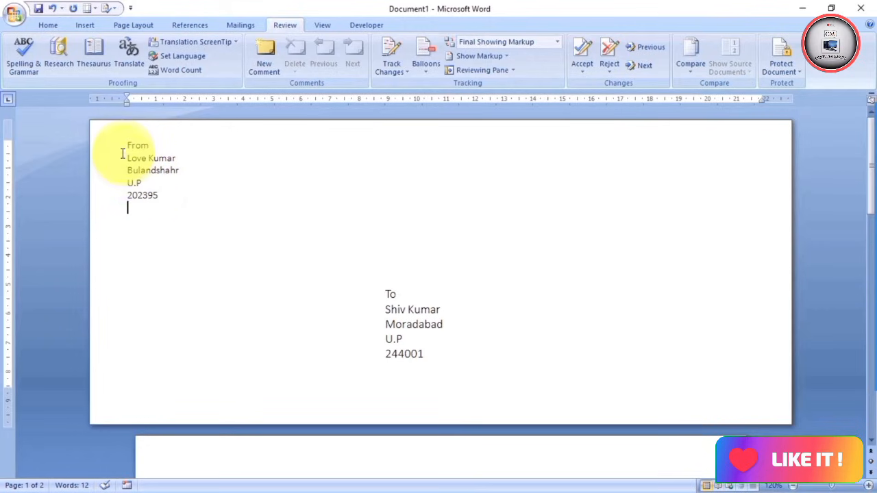
Format the From return address block as bold 14-point Arial Black
left_click_drag(123, 141, 157, 198)
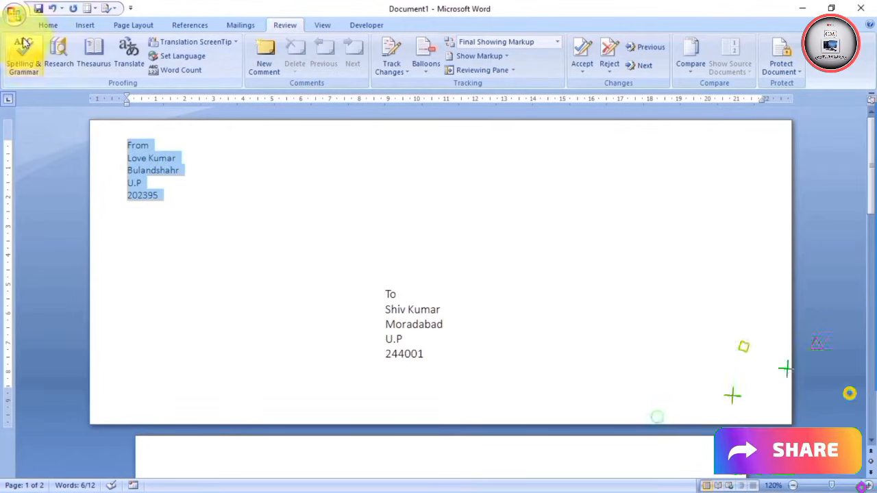
left_click(45, 25)
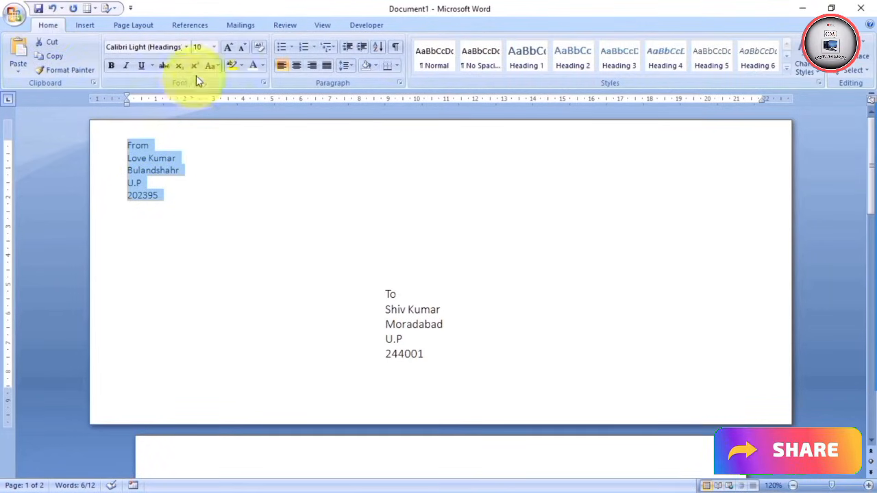
left_click(229, 46)
left_click(228, 46)
left_click(228, 47)
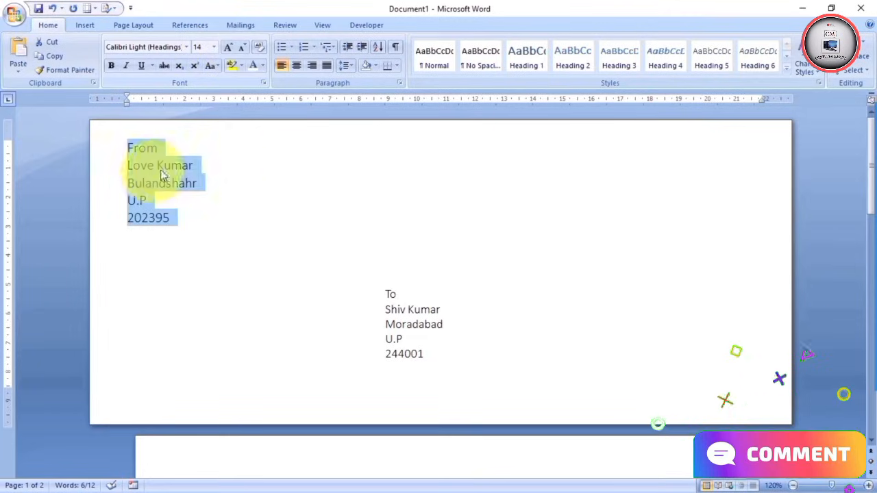
left_click(112, 65)
left_click(226, 211)
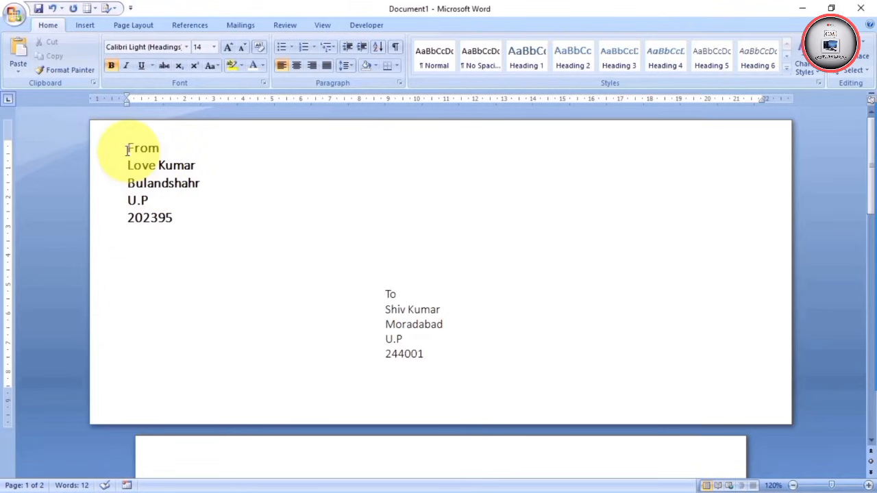
left_click_drag(127, 149, 168, 218)
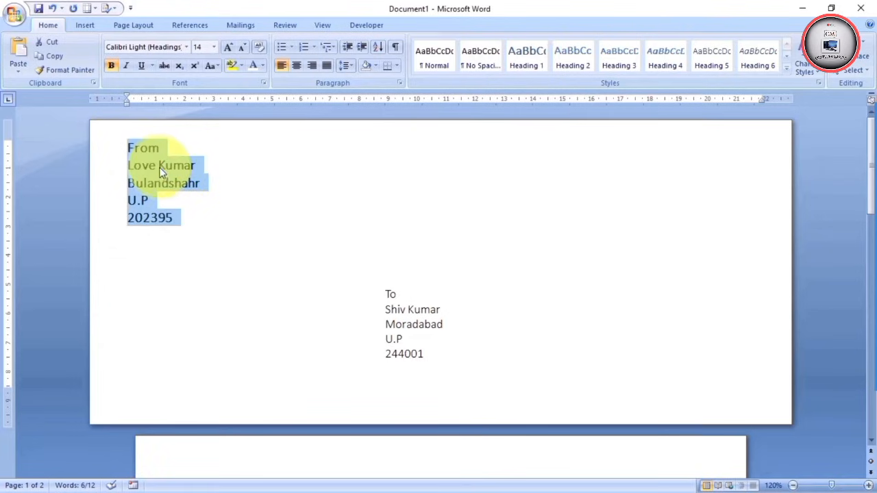
left_click(186, 47)
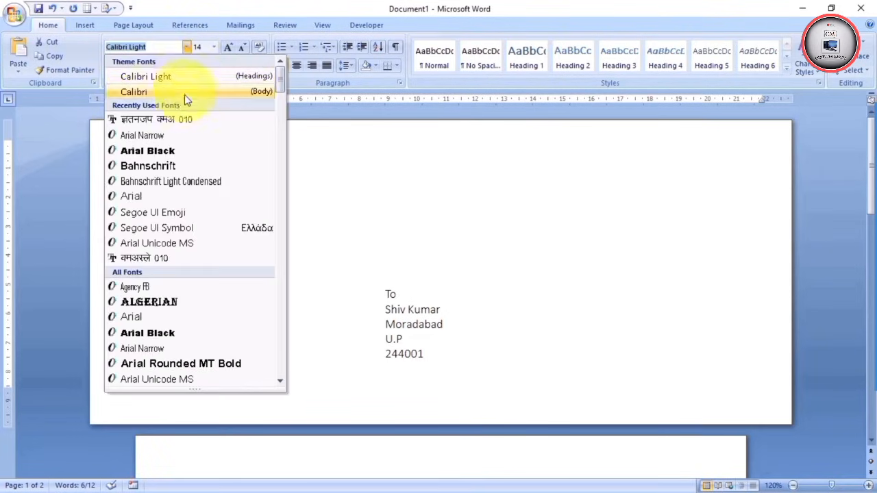
left_click(172, 334)
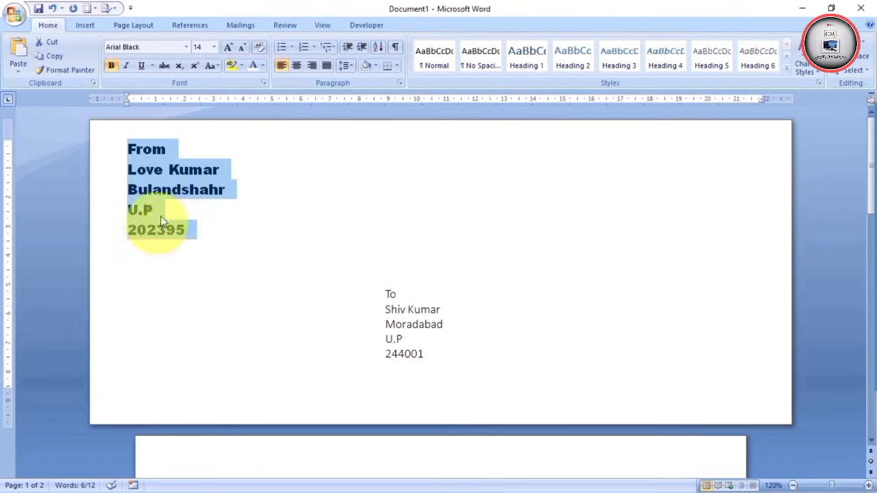
left_click(248, 217)
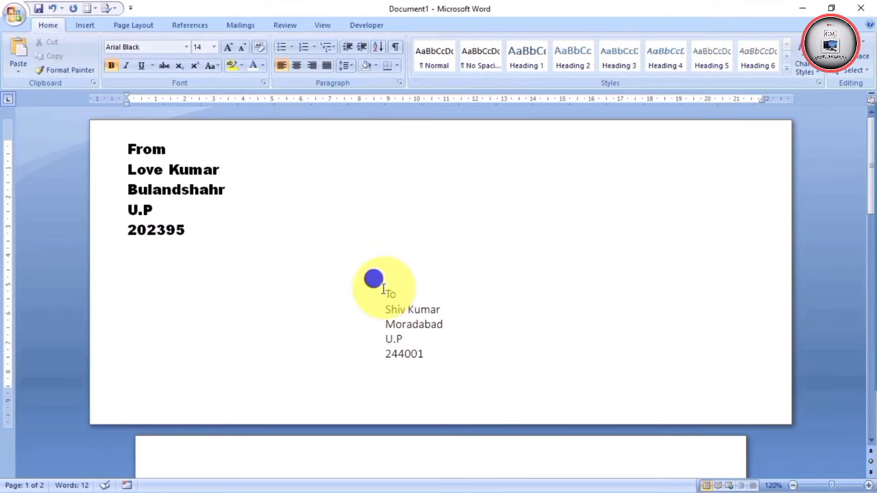
Make the To address block bold 16-point Arial Black and shift its box right
left_click_drag(383, 289, 415, 350)
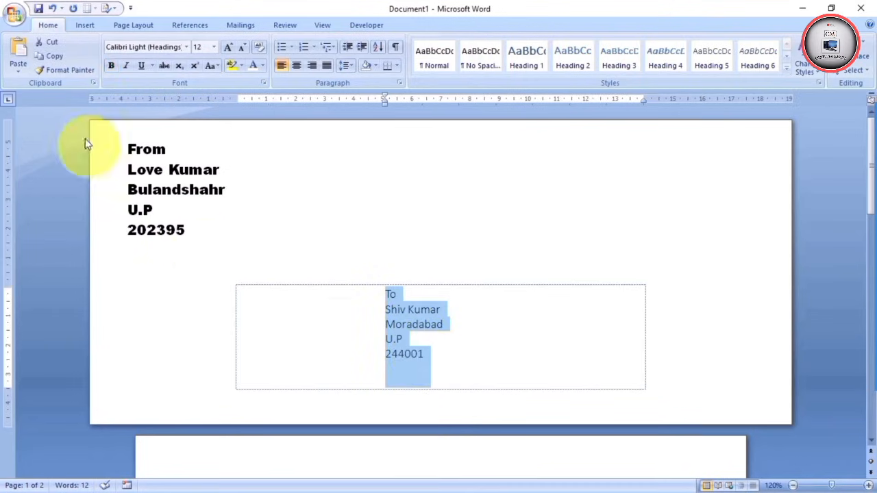
left_click(111, 66)
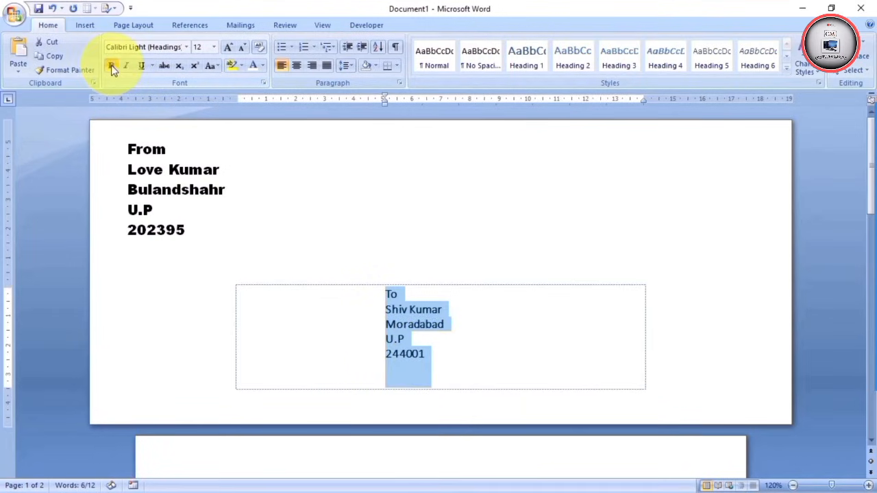
left_click(228, 48)
left_click(228, 48)
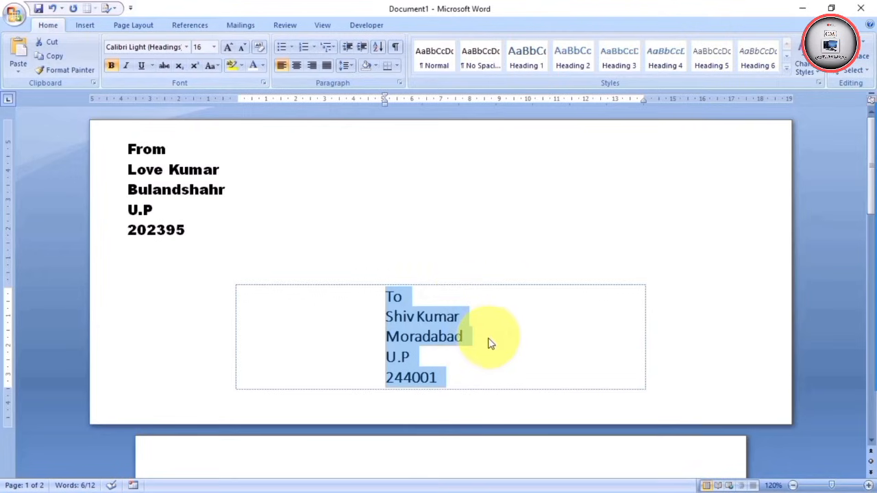
left_click(187, 45)
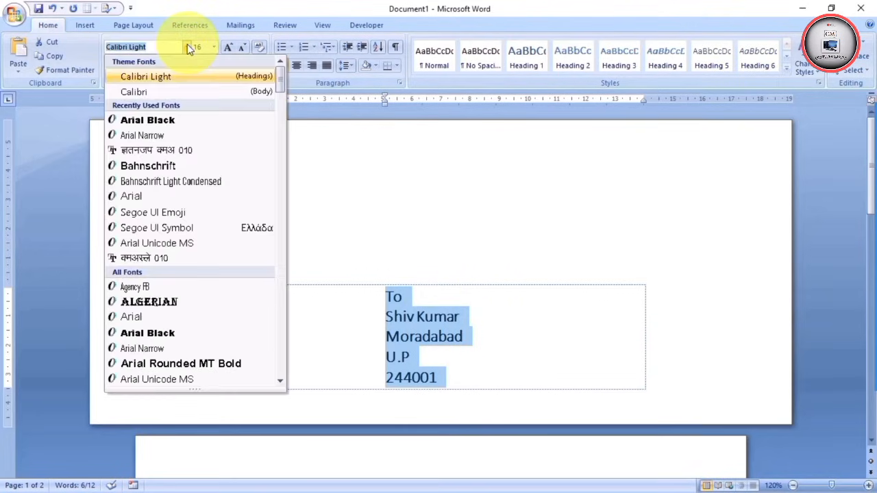
left_click(147, 334)
left_click(432, 344)
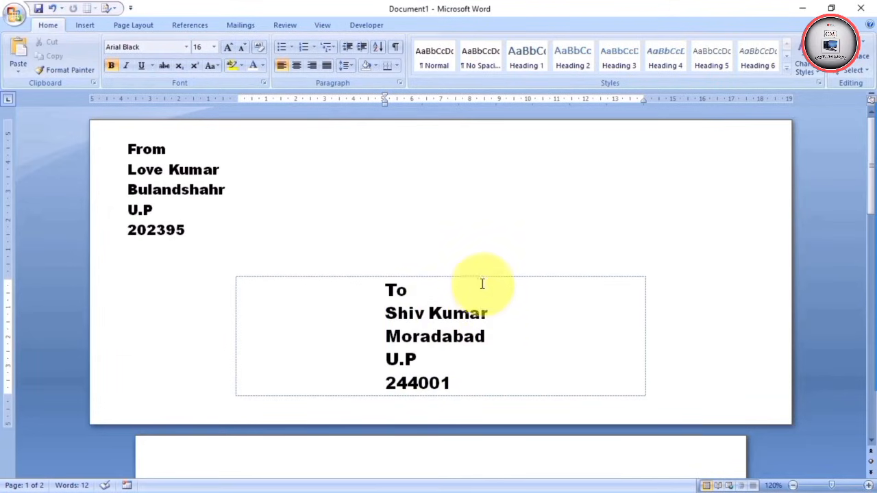
left_click_drag(477, 278, 695, 300)
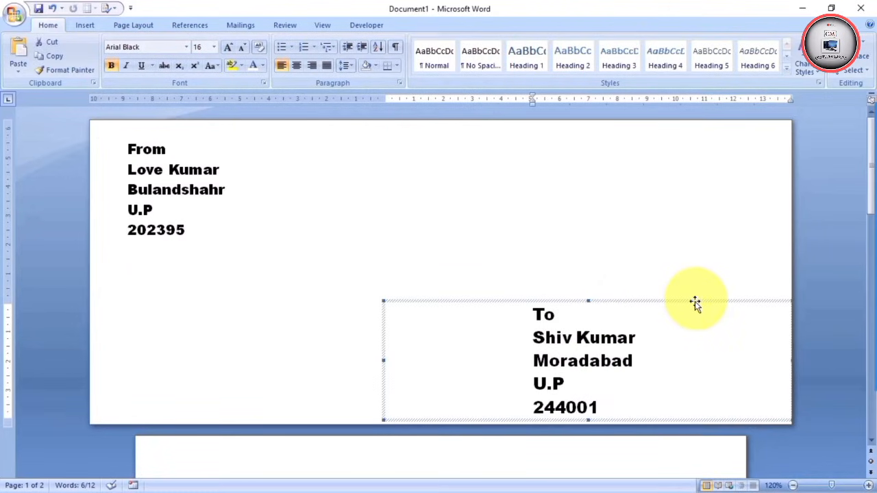
left_click(325, 234)
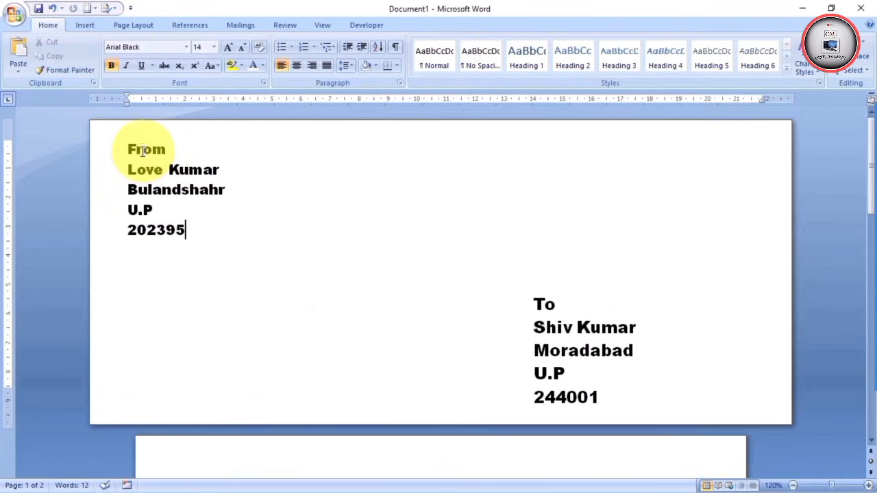
Bring up the Mailings tools with Alt+M on a fresh, empty Document1
key("alt+m")
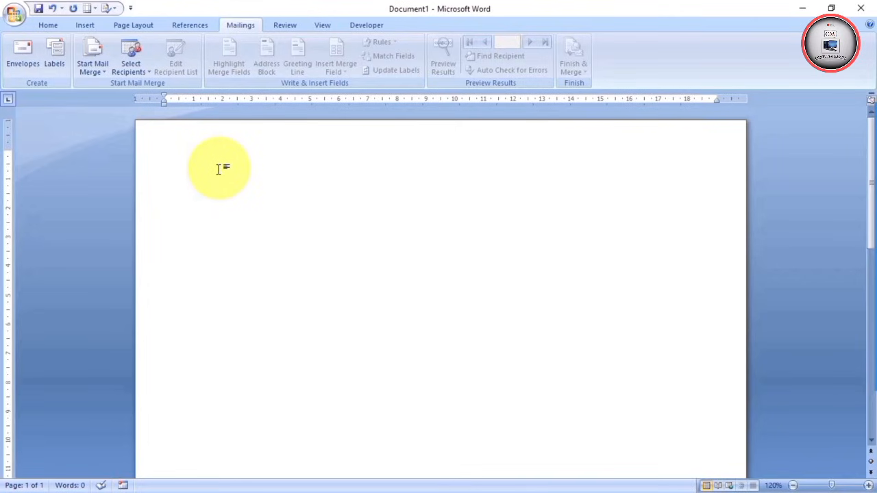
In Labels, correct the mistyped postcode digit in the sender's address, then open Label Options
left_click(53, 56)
left_click(308, 234)
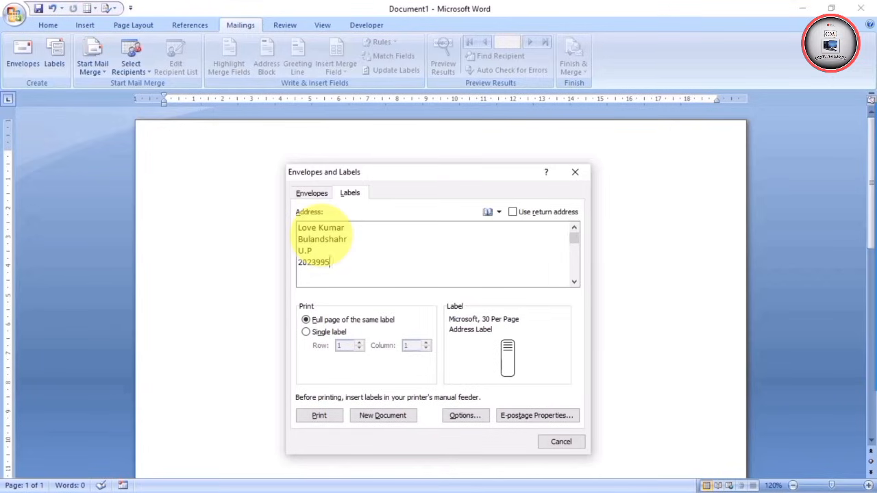
key("BackSpace")
key("BackSpace")
type("5")
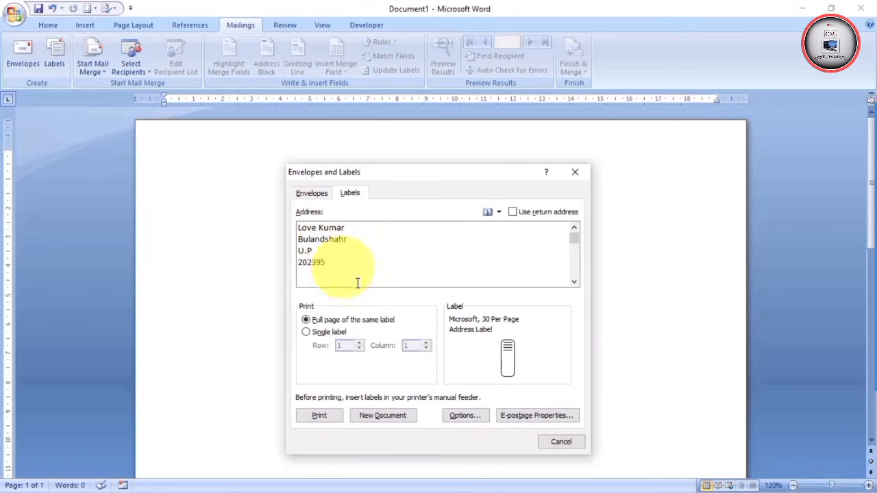
left_click(462, 420)
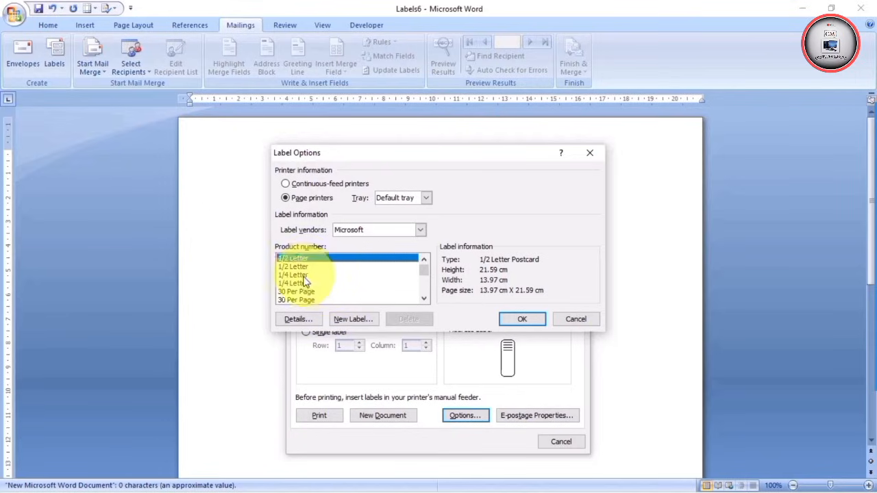
Choose the Microsoft 30 Per Page address label product and confirm it
scroll(293, 293, "down", 1)
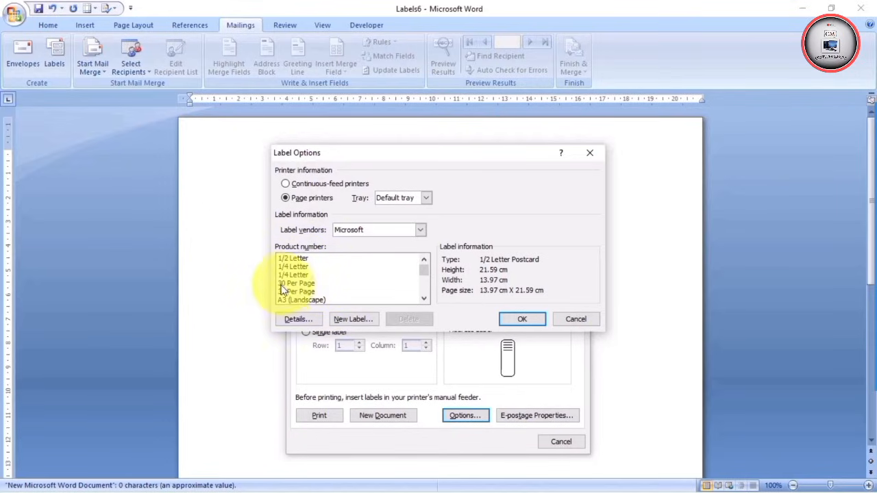
left_click(288, 283)
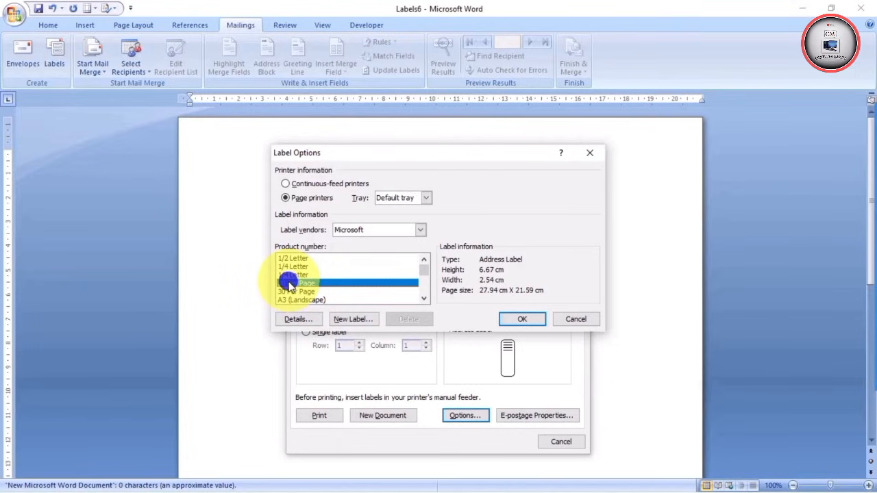
left_click(520, 321)
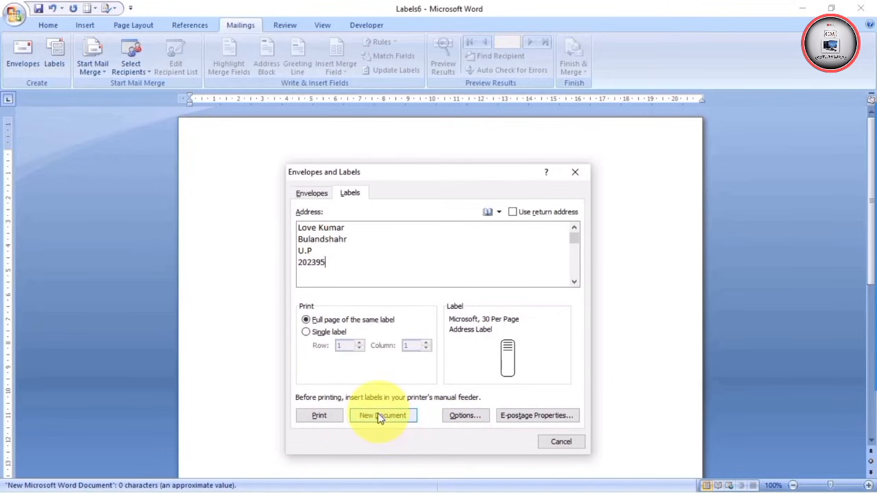
Create a new Labels document with a full sheet of the sender's address and scroll through it
left_click(381, 417)
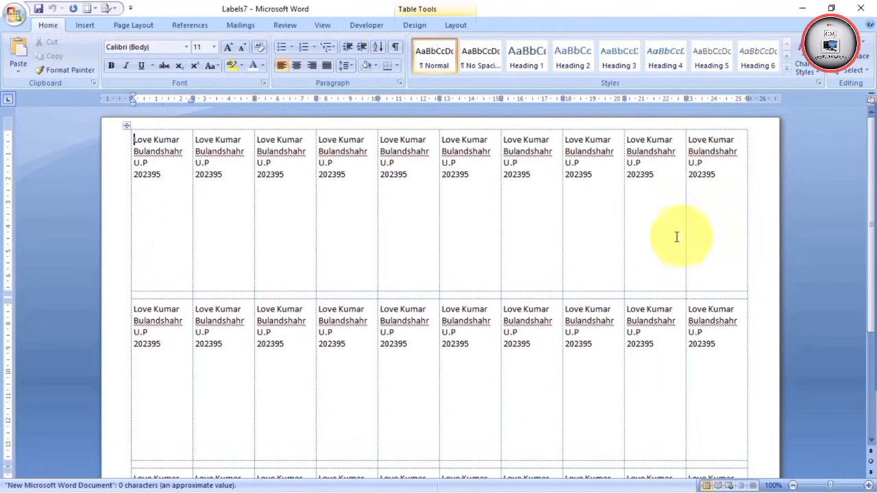
scroll(657, 233, "down", 1)
scroll(657, 233, "down", 1)
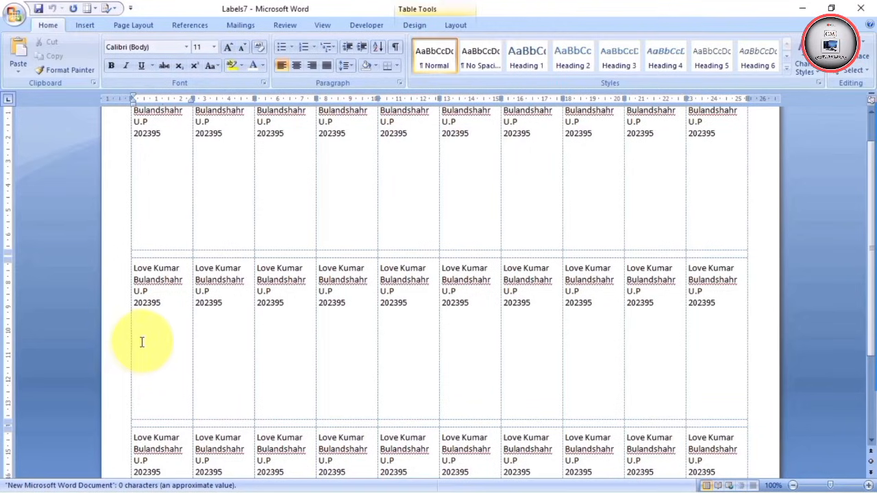
scroll(411, 339, "down", 4)
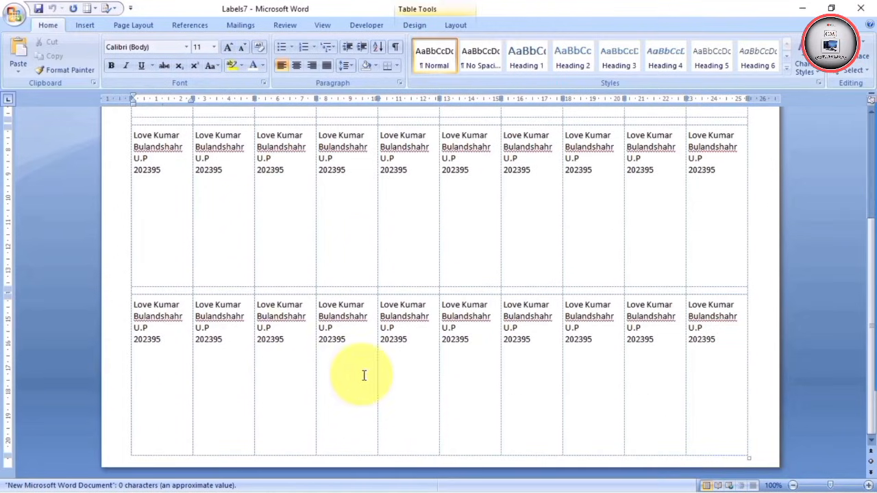
scroll(365, 398, "up", 5)
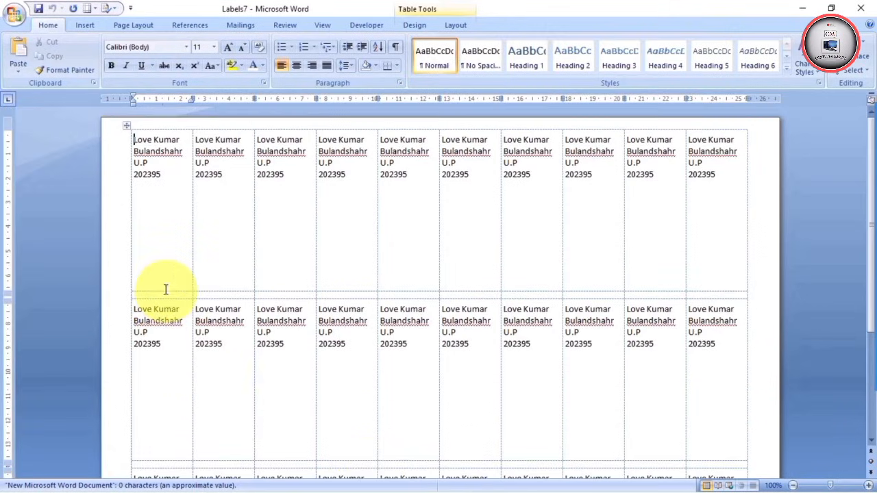
scroll(436, 373, "down", 2)
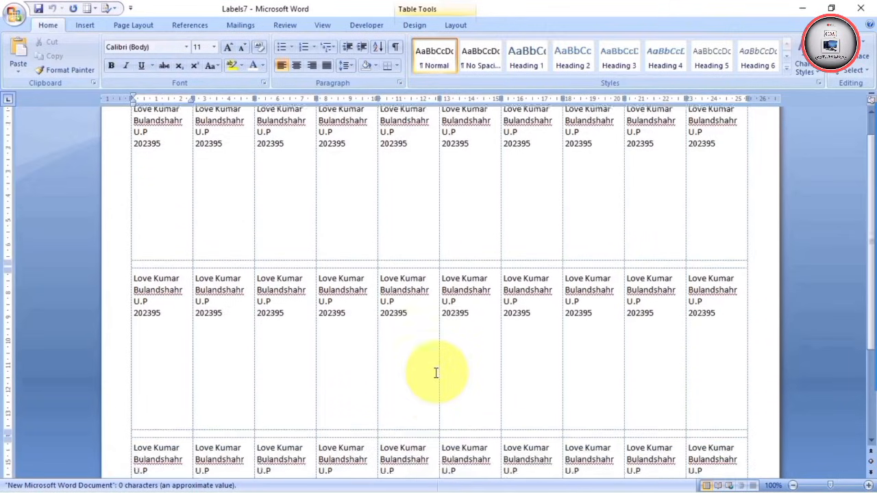
scroll(436, 373, "up", 2)
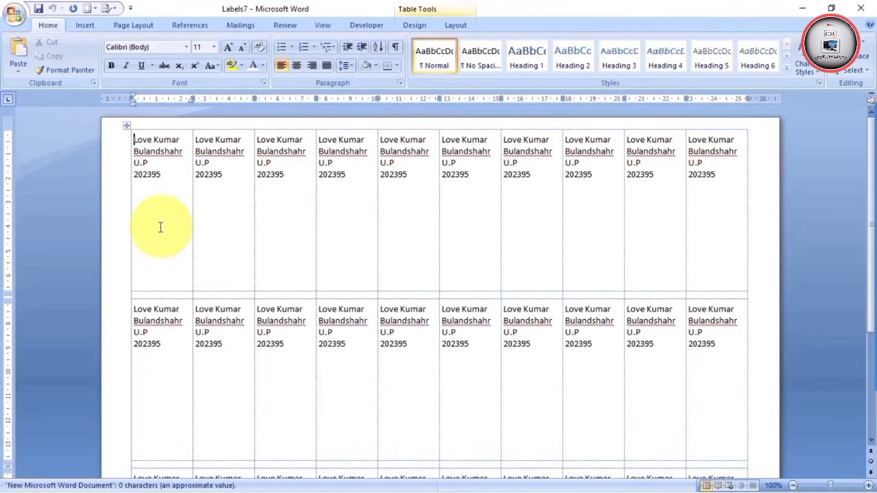
Show the Start Mail Merge list of document types from the Mailings tab
left_click(241, 25)
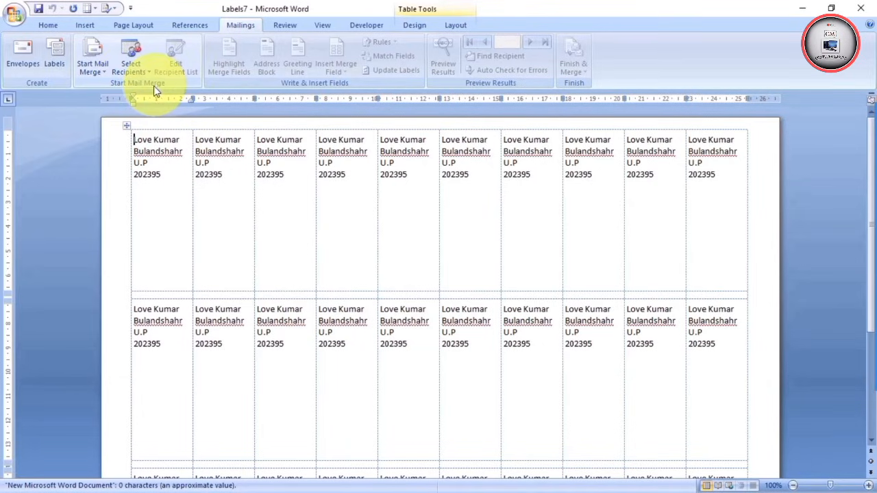
left_click(102, 72)
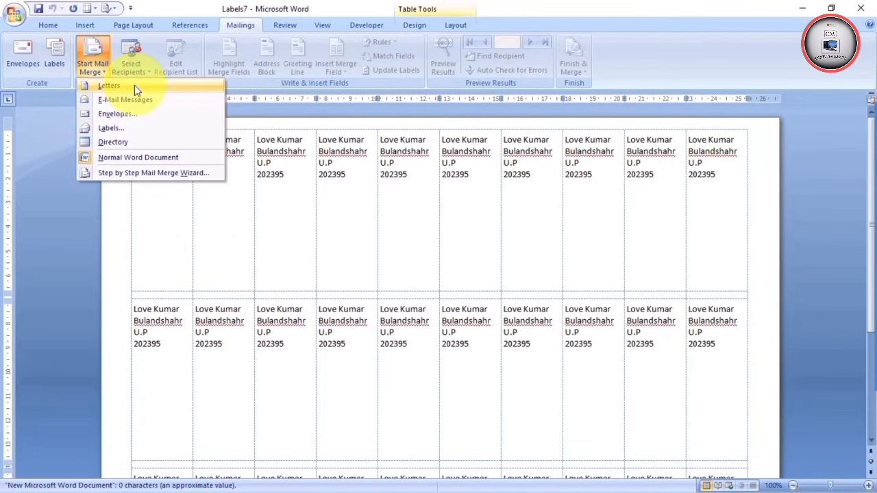
Dismiss the merge-type menu and delete all the labels from the document
left_click(226, 250)
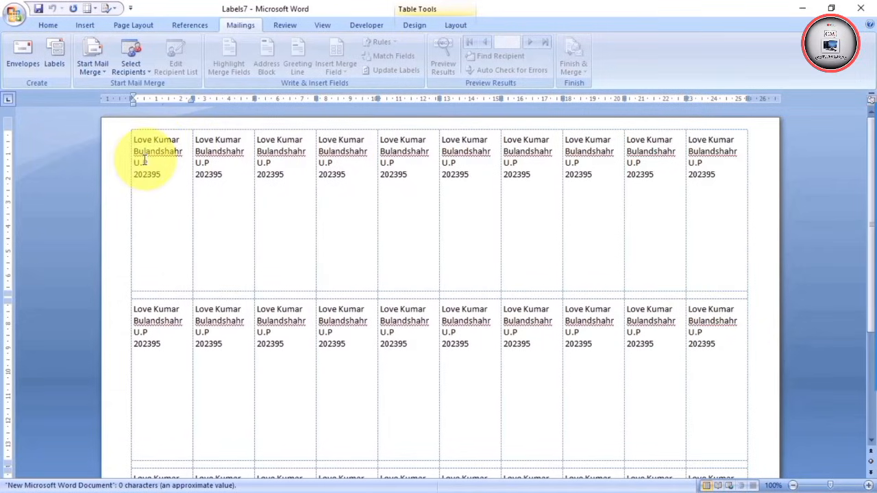
key("ctrl+a")
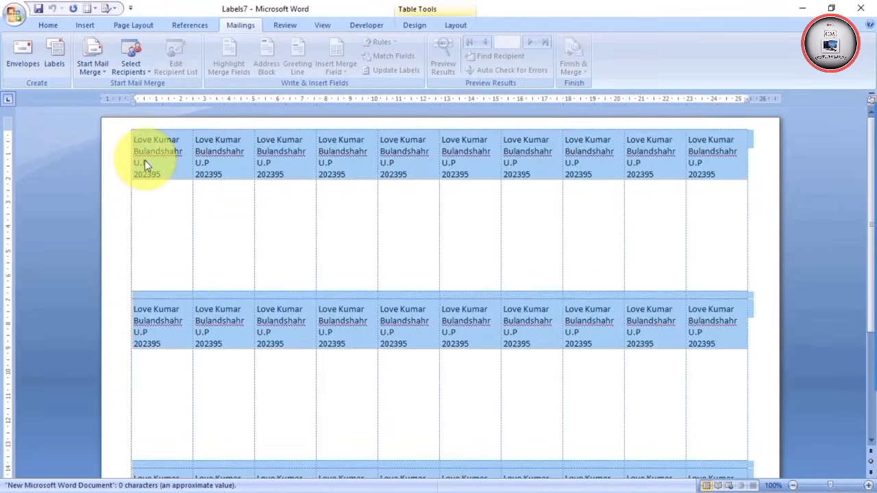
key("Delete")
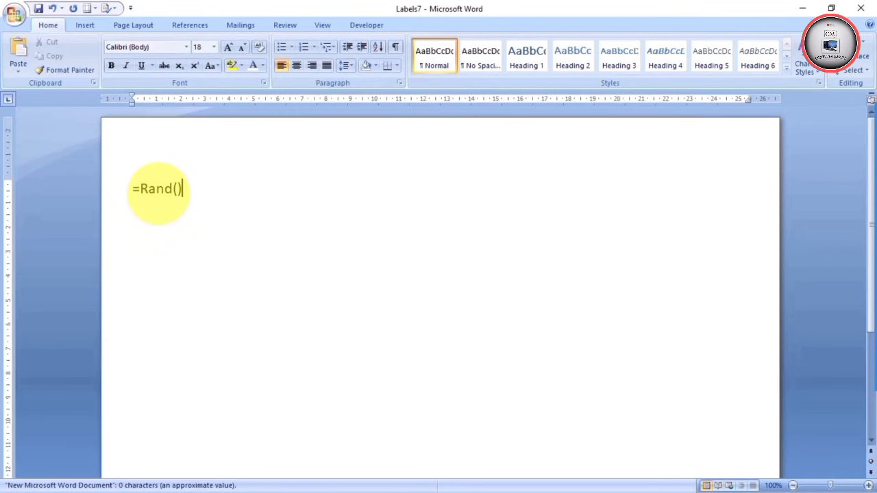
Generate sample text from =Rand(), remove the second and third paragraphs, and justify the remaining one
key("Return")
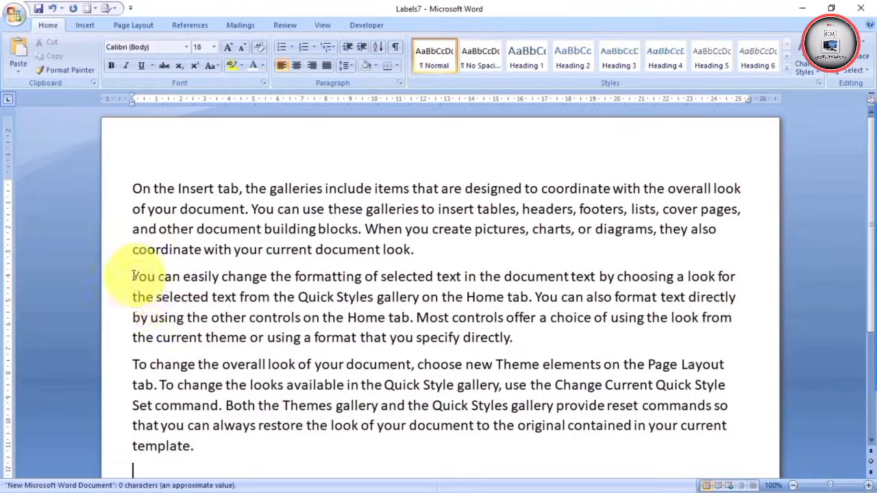
left_click_drag(138, 276, 463, 467)
key("Delete")
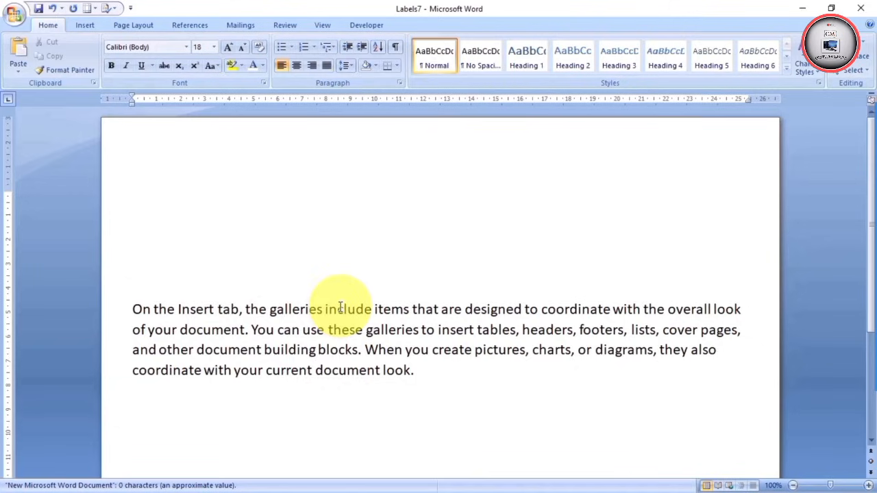
key("ctrl+j")
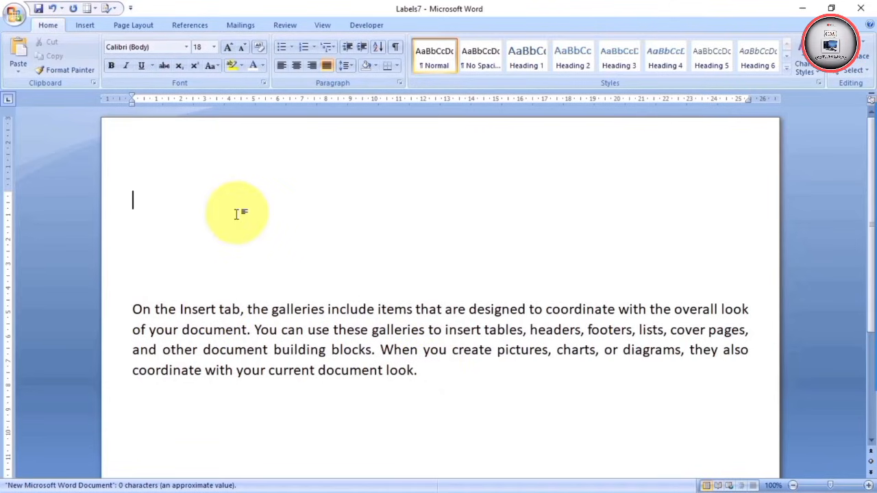
Add a 'To' line and a 'The Manager Bulandshahr Uttar Pradesh' line above the paragraph
type("o")
key("Return")
type("The Manager Bulandshah")
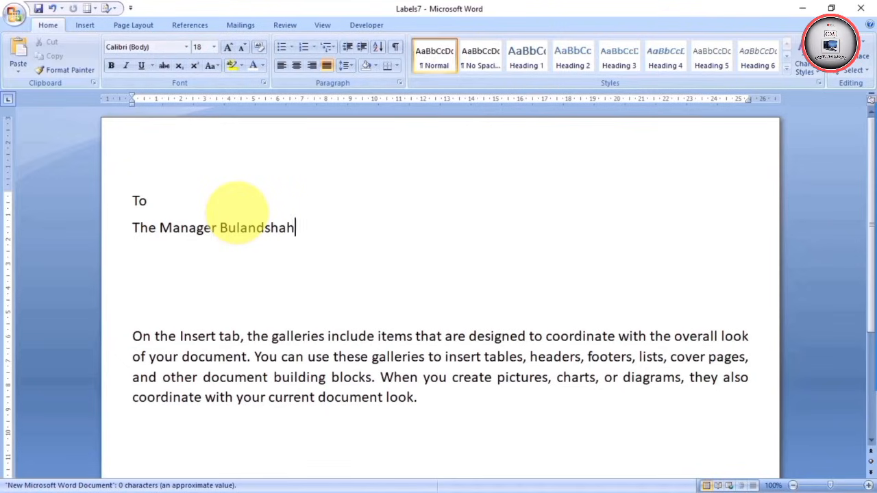
type("r Uttar Pradesh")
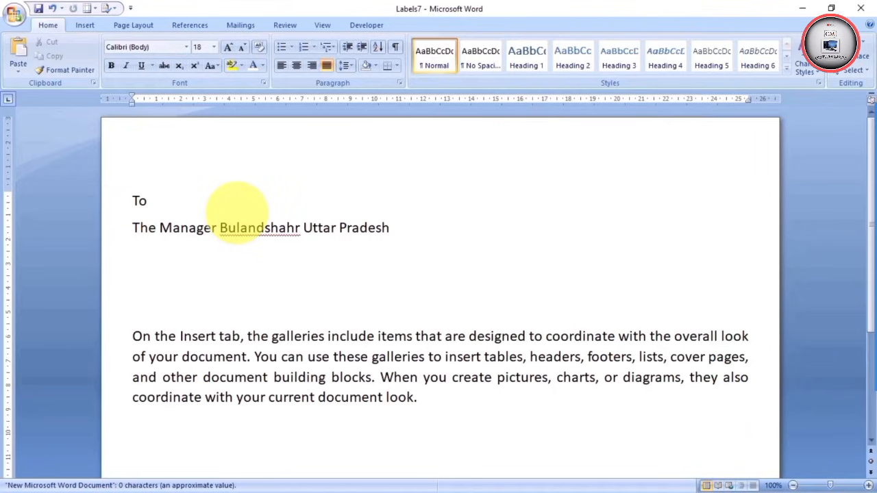
scroll(236, 213, "down", 1)
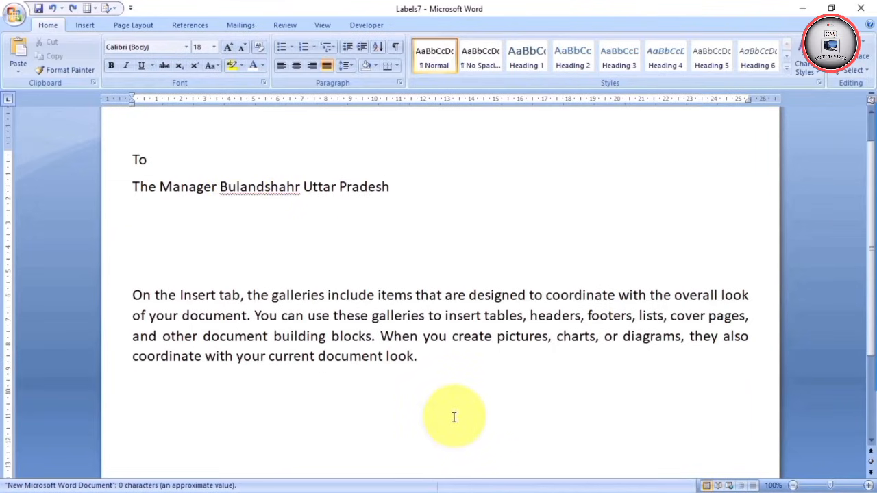
Add 'Manager' as a closing line in the empty area below the paragraph
double_click(461, 417)
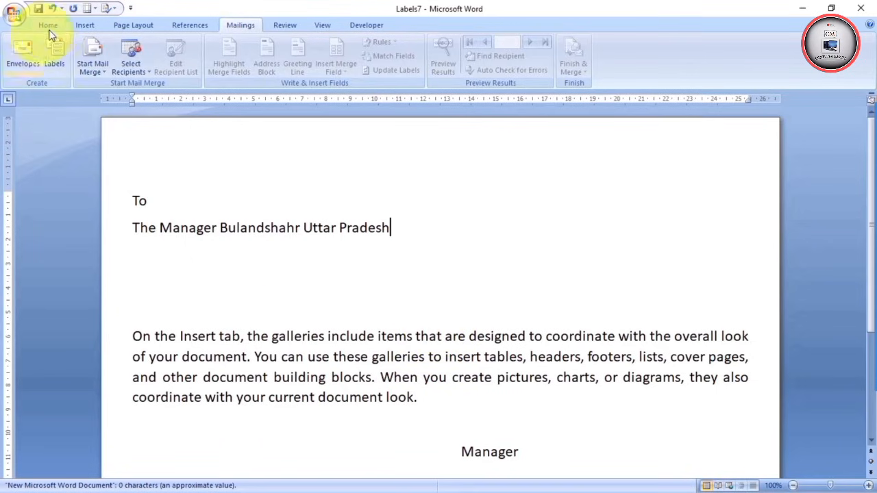
Show the Start Mail Merge dropdown of document types over the finished letter
left_click(97, 71)
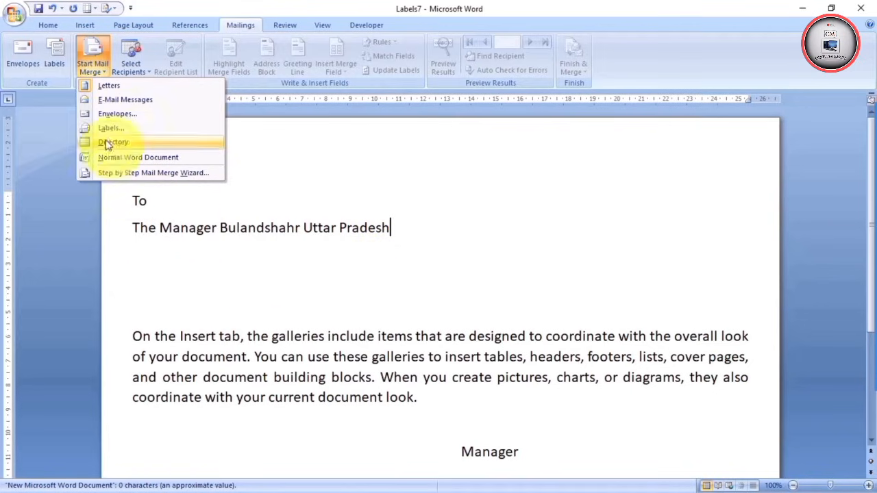
Make the document a Letters mail merge and show the Select Recipients choices
left_click(114, 85)
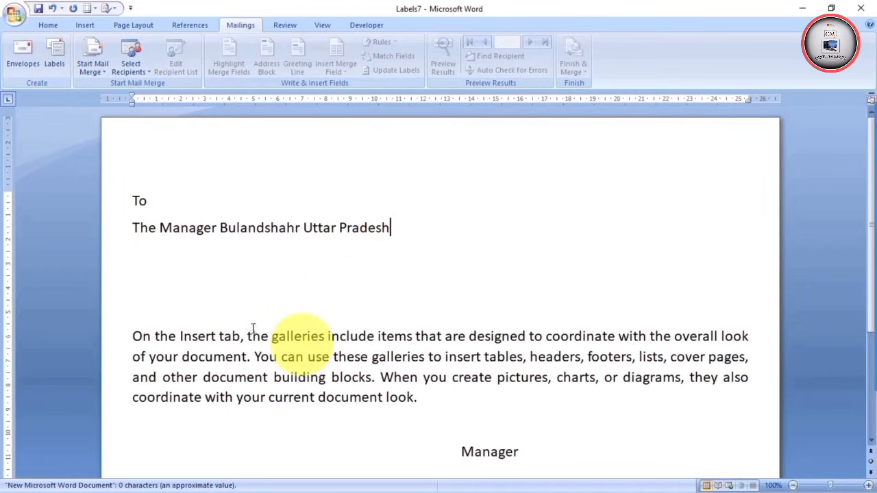
left_click(145, 68)
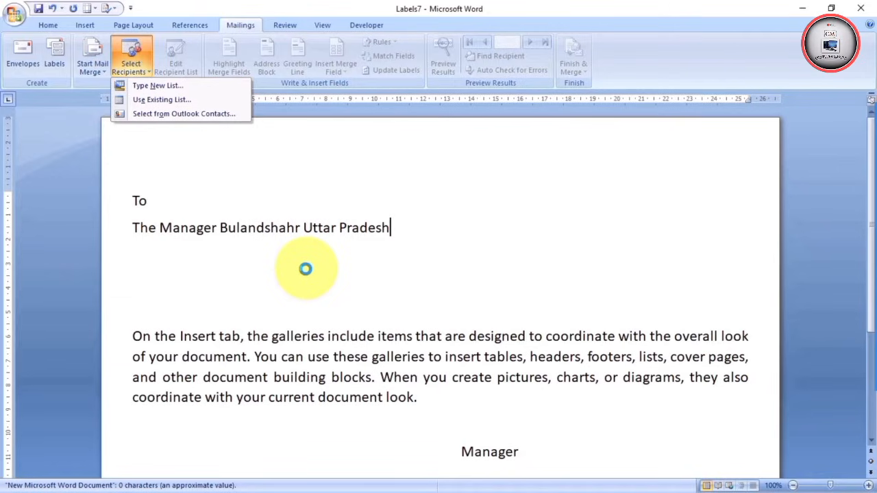
Start a new address list, enlarge the New Address List dialog, and open Customize Columns
left_click(171, 85)
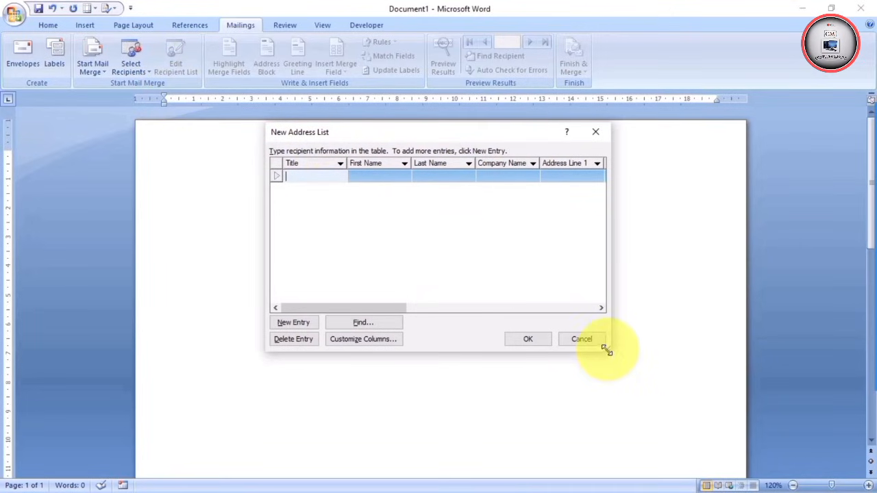
left_click_drag(607, 350, 751, 477)
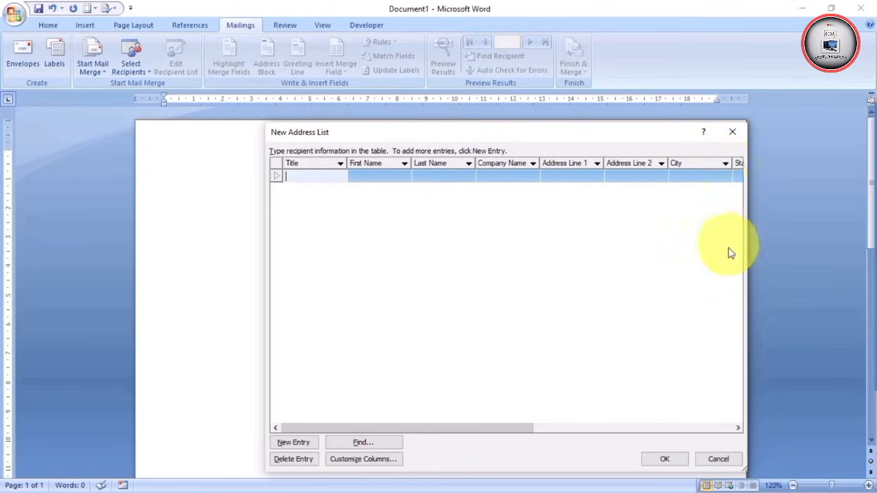
left_click_drag(745, 247, 758, 247)
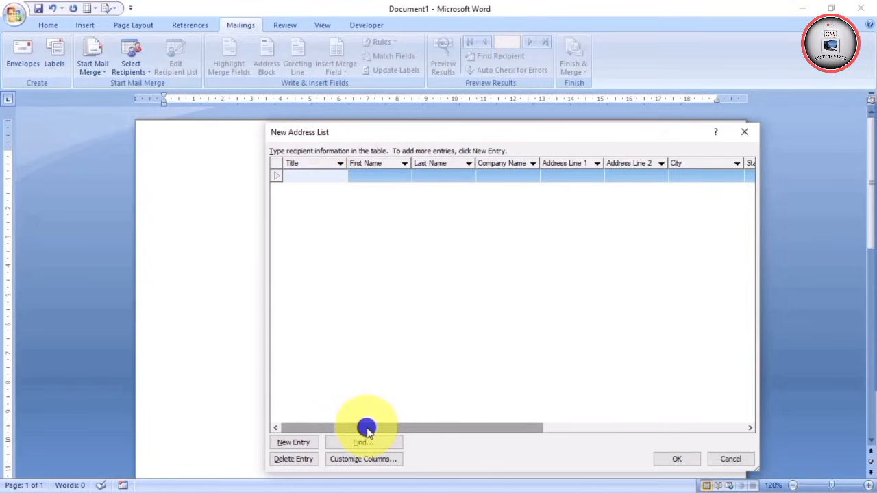
left_click_drag(368, 429, 607, 422)
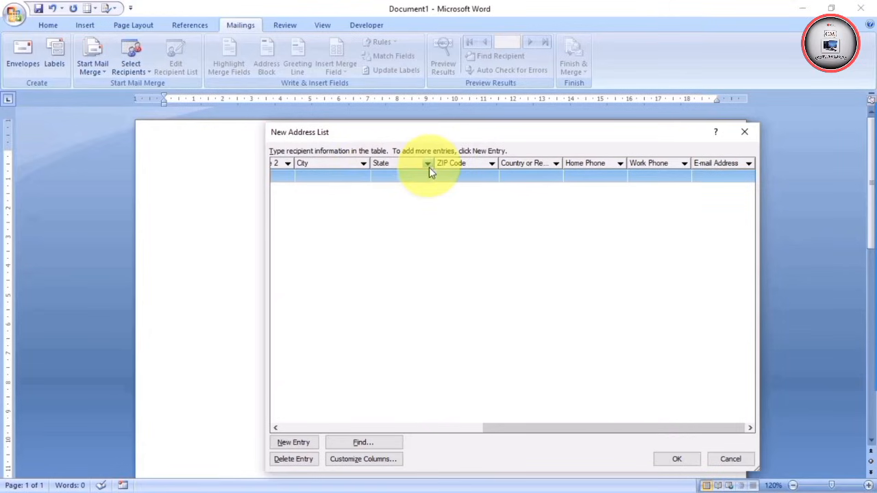
left_click(510, 163)
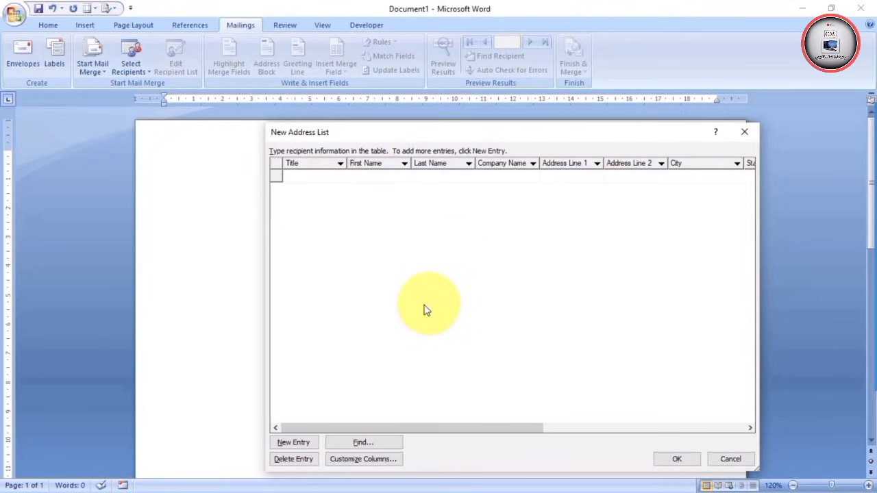
left_click(357, 461)
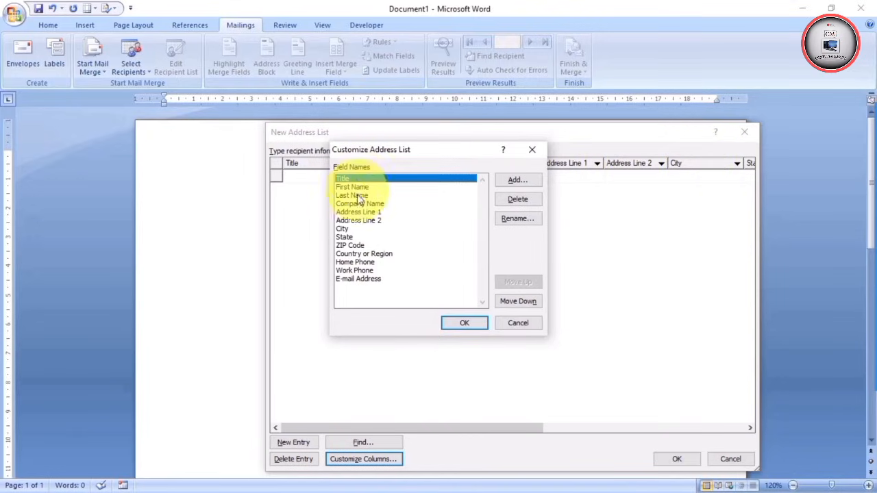
Delete the Title and E-mail Address fields from the address list, confirming each deletion
left_click(355, 270)
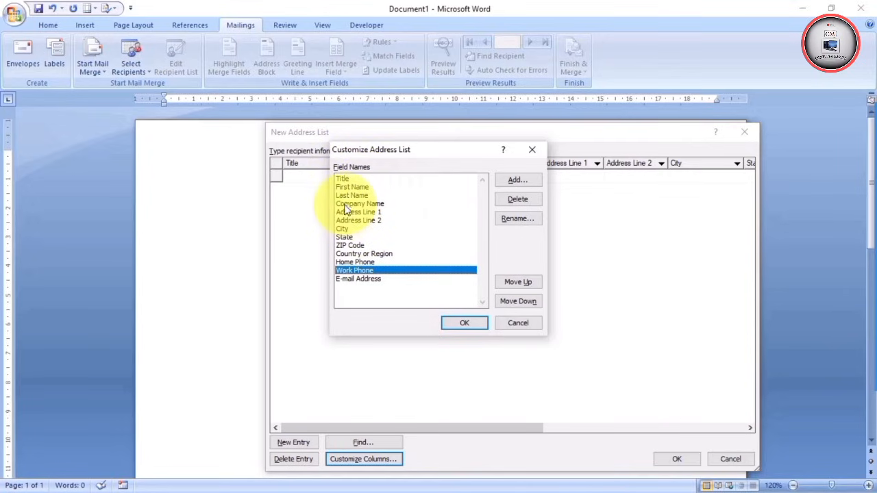
left_click(346, 179)
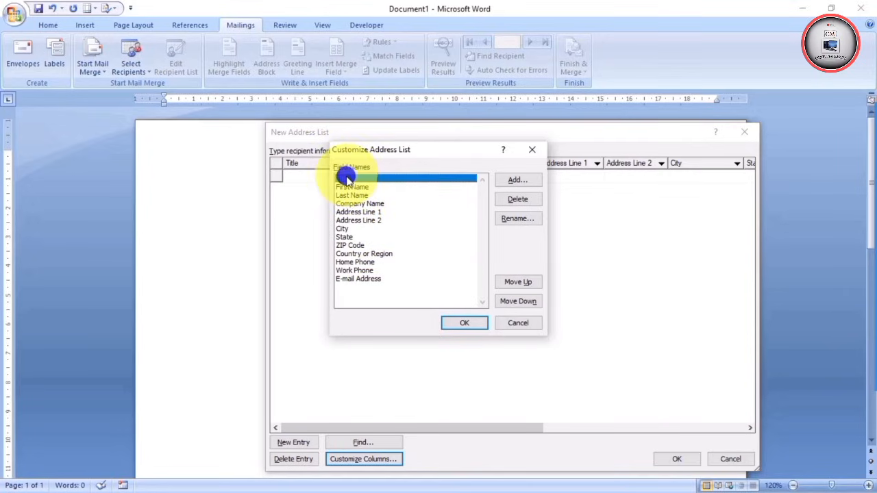
left_click(518, 199)
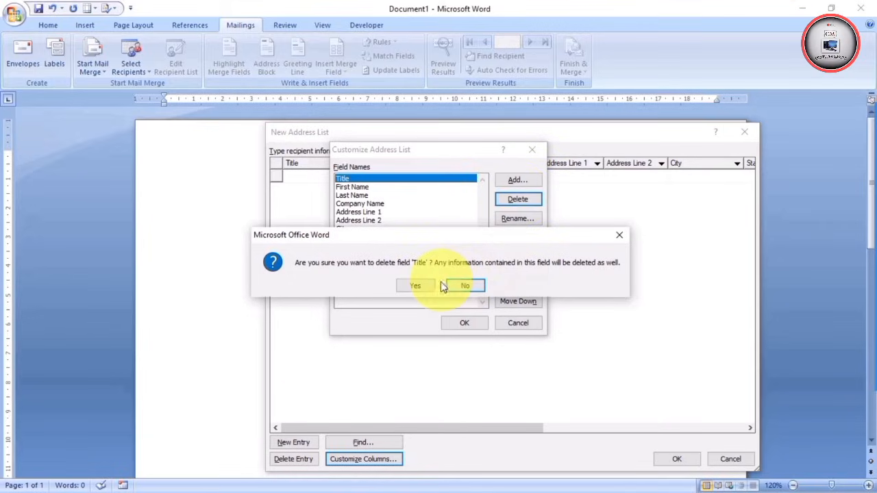
left_click(418, 284)
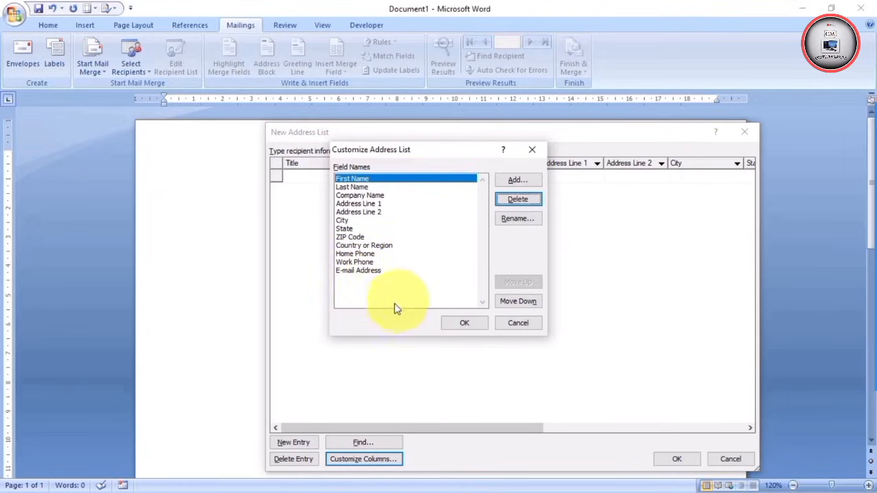
left_click(354, 271)
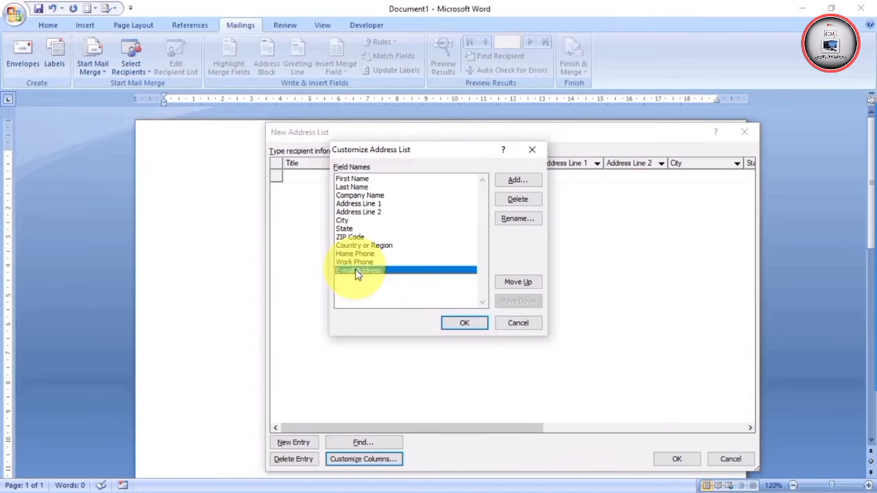
left_click(513, 199)
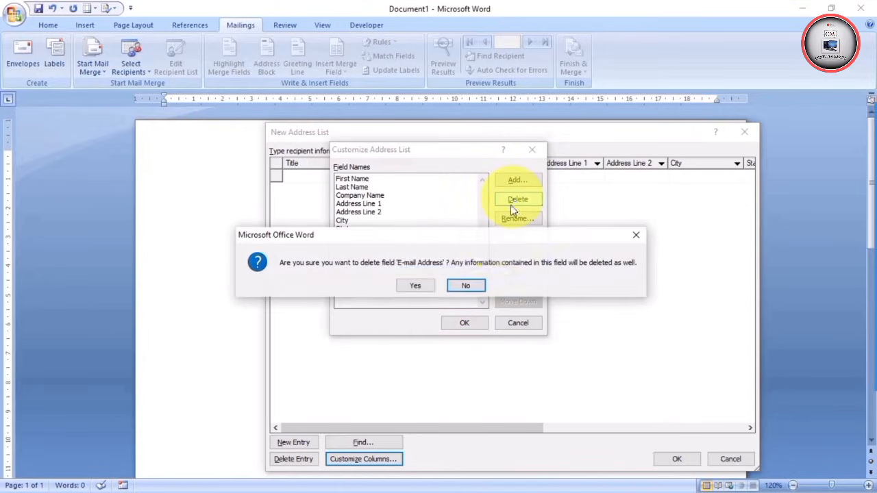
left_click(420, 286)
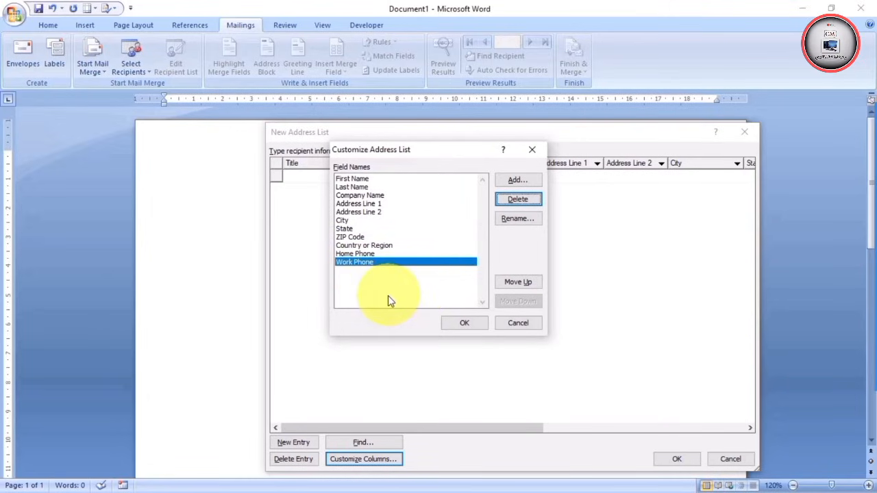
Delete the Country or Region and Last Name fields from the address list, confirming each
left_click(366, 247)
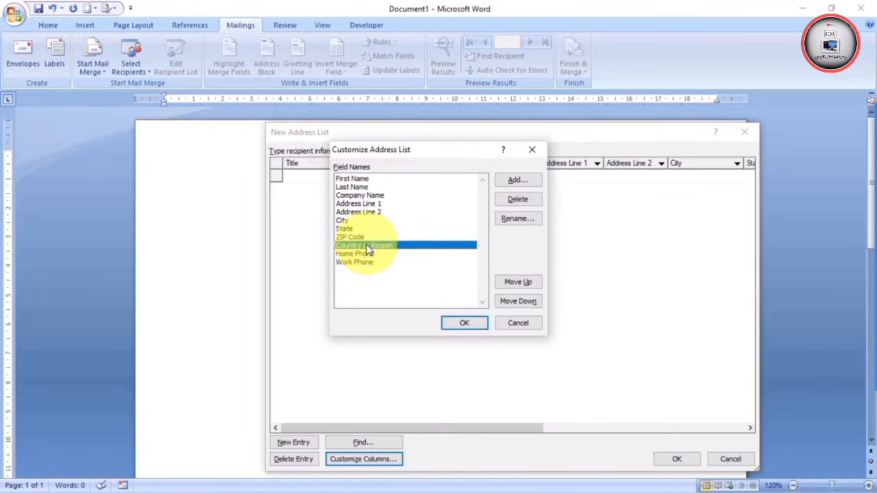
left_click(515, 199)
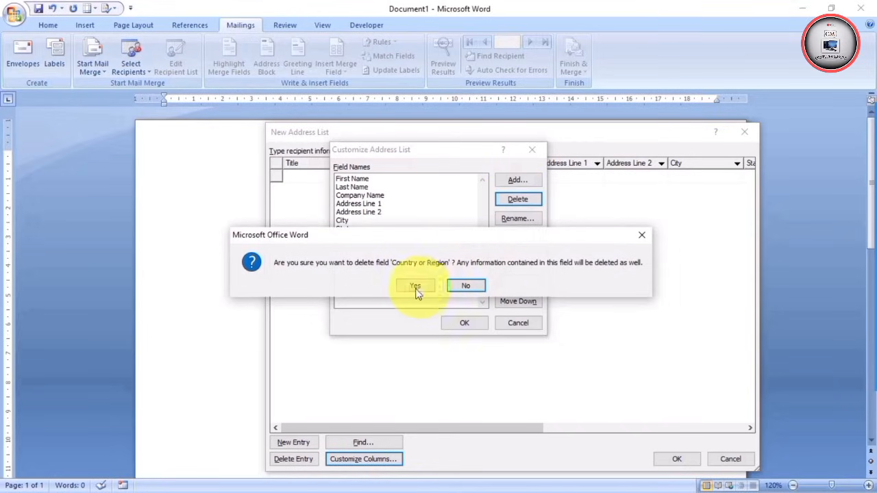
left_click(411, 286)
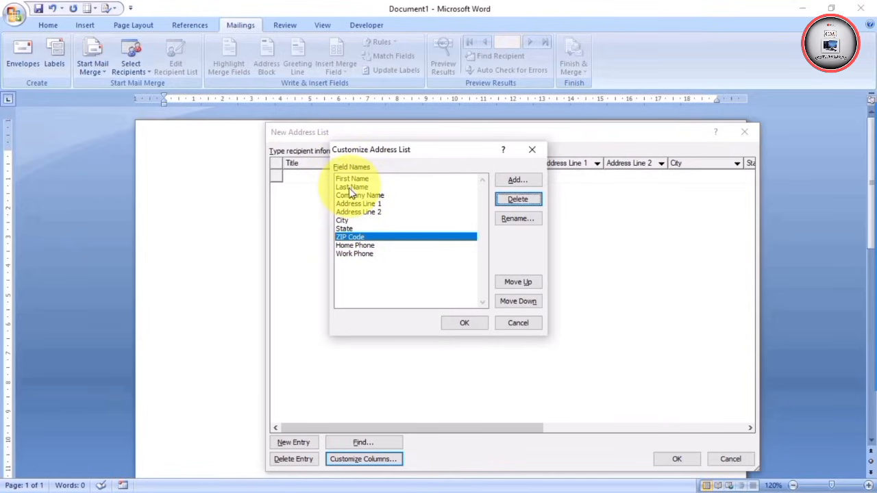
left_click(351, 187)
left_click(516, 199)
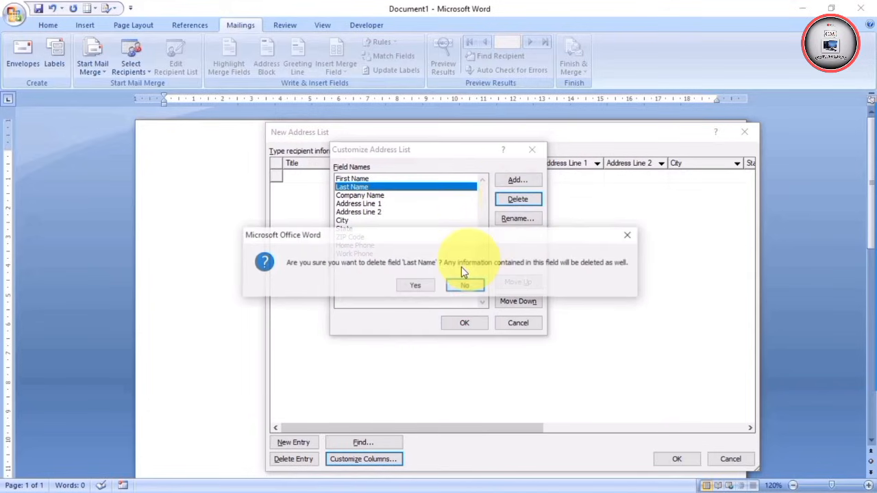
left_click(413, 287)
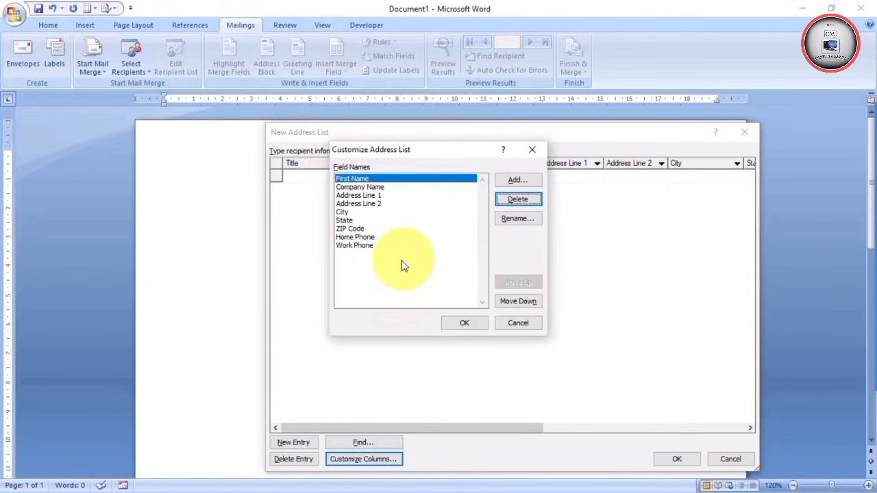
Delete the Address Line 2 field, then start renaming the ZIP Code field
left_click(354, 205)
left_click(517, 198)
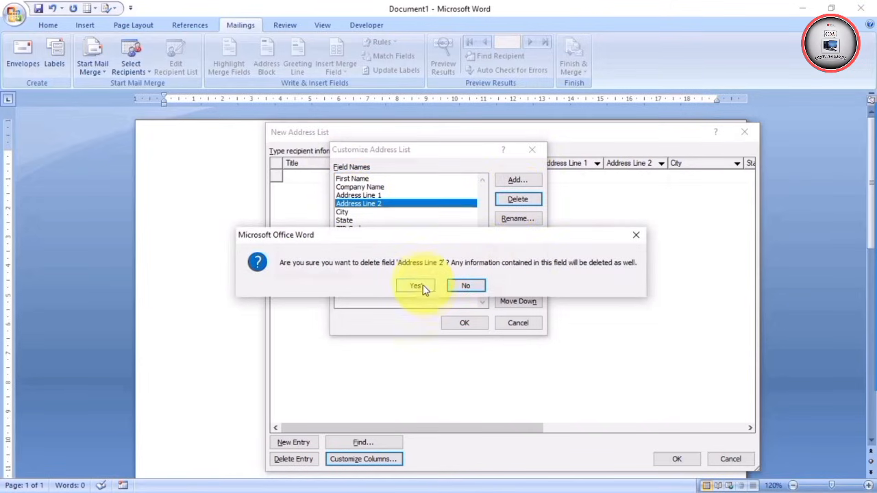
left_click(421, 286)
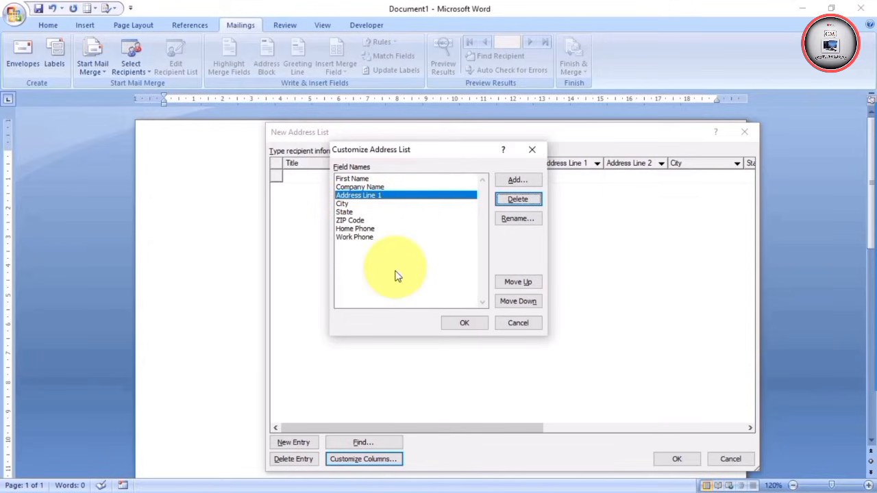
left_click(350, 220)
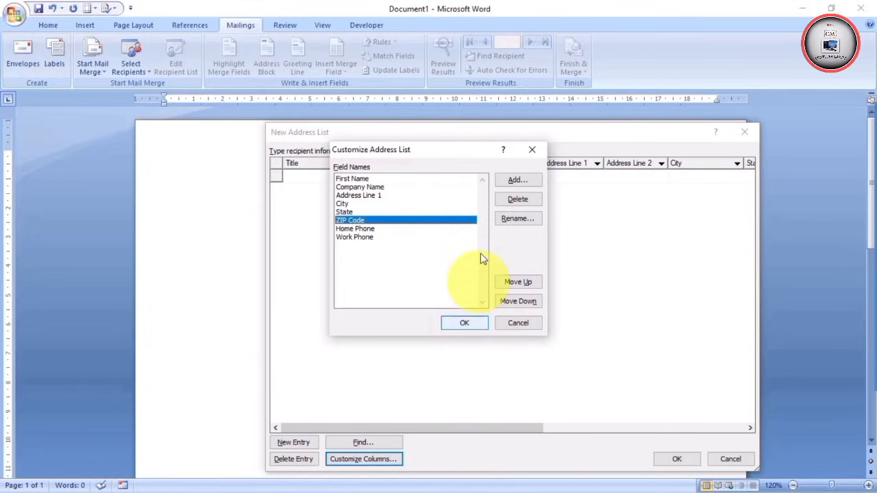
left_click(513, 219)
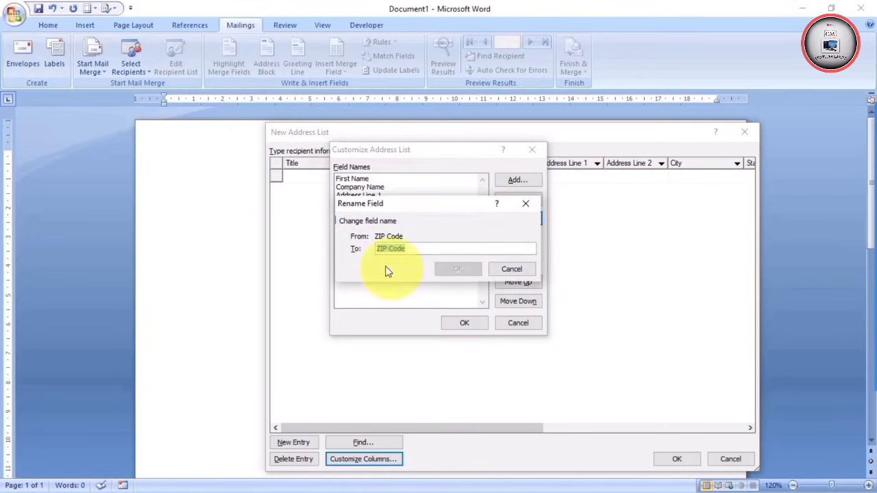
Rename the ZIP Code field to Pin Code
left_click(389, 249)
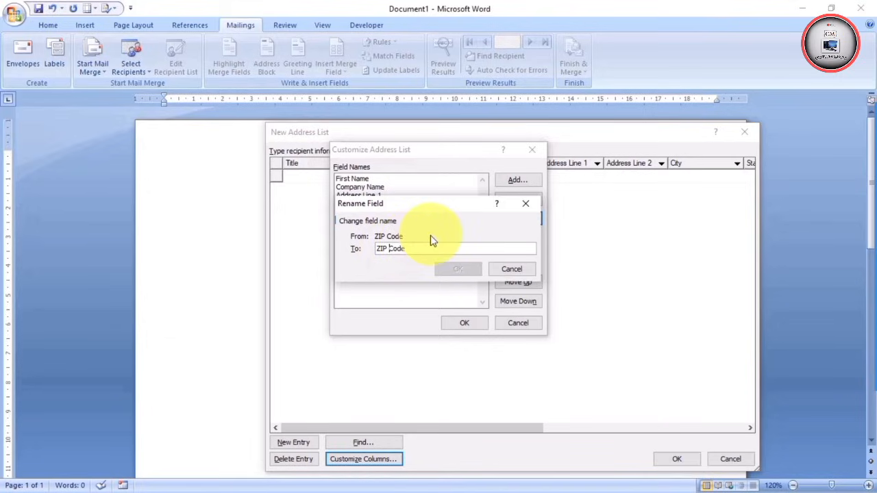
key("BackSpace")
key("BackSpace")
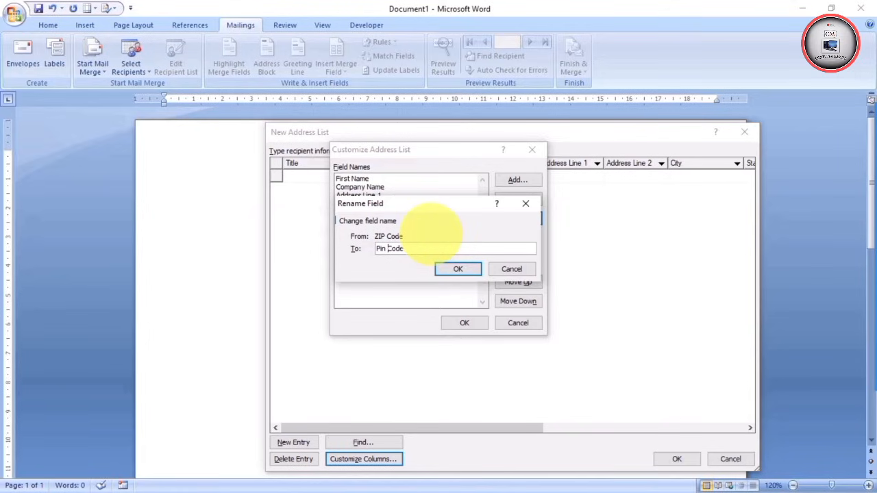
left_click(458, 269)
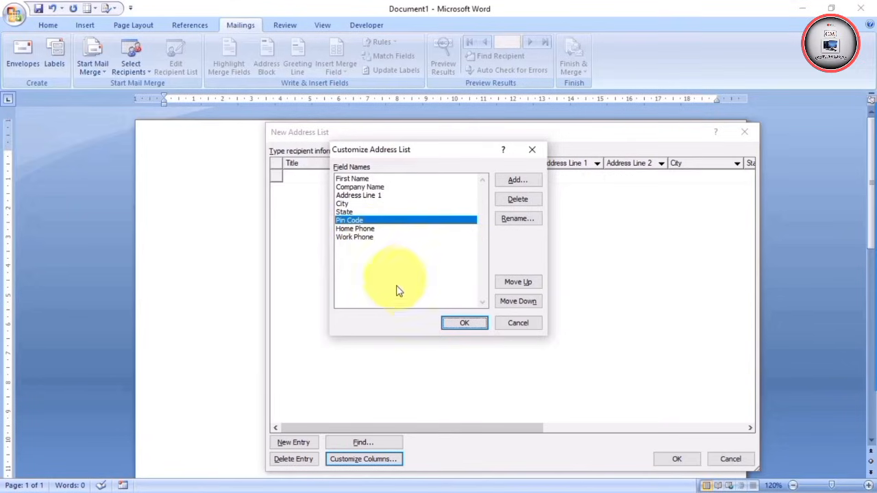
Delete the Home Phone field from the address list
left_click(354, 228)
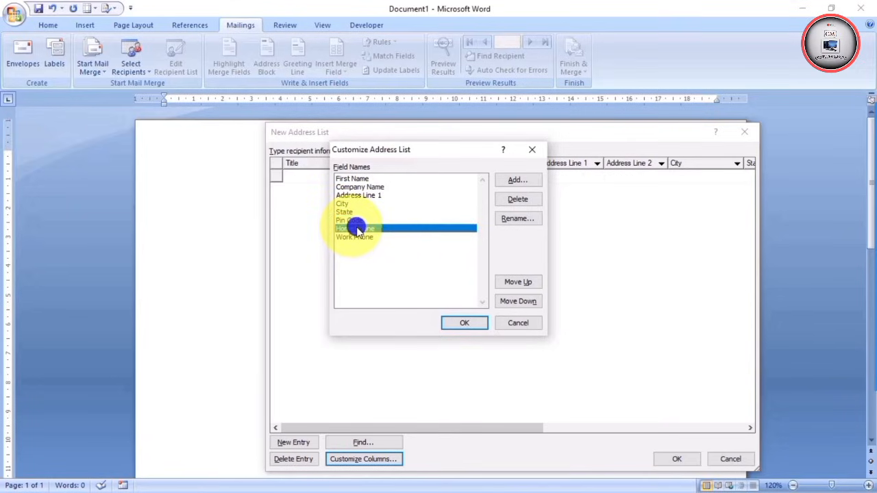
left_click(527, 202)
left_click(415, 286)
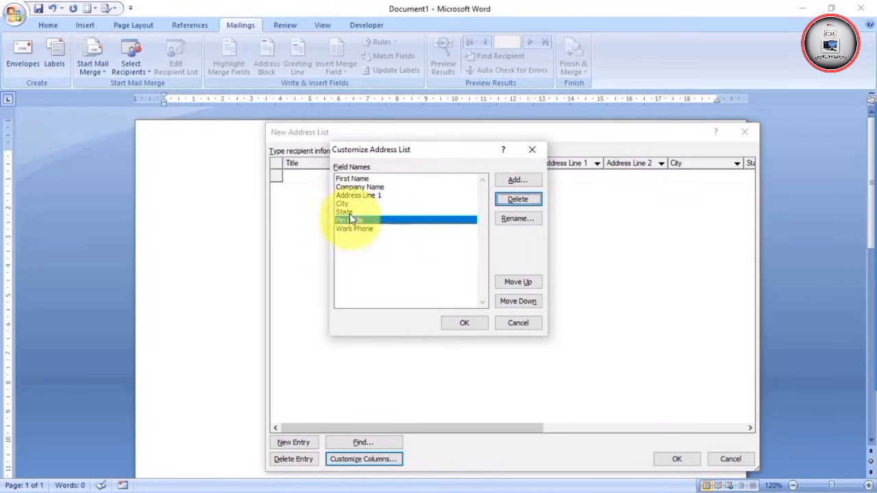
Shorten the Address Line 1 field's name to Address, dropping ' Line 1'
left_click(358, 195)
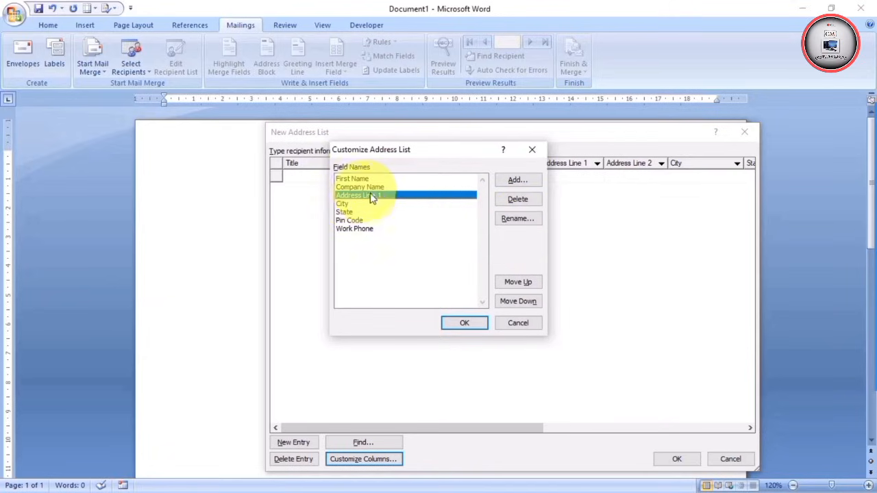
left_click(518, 220)
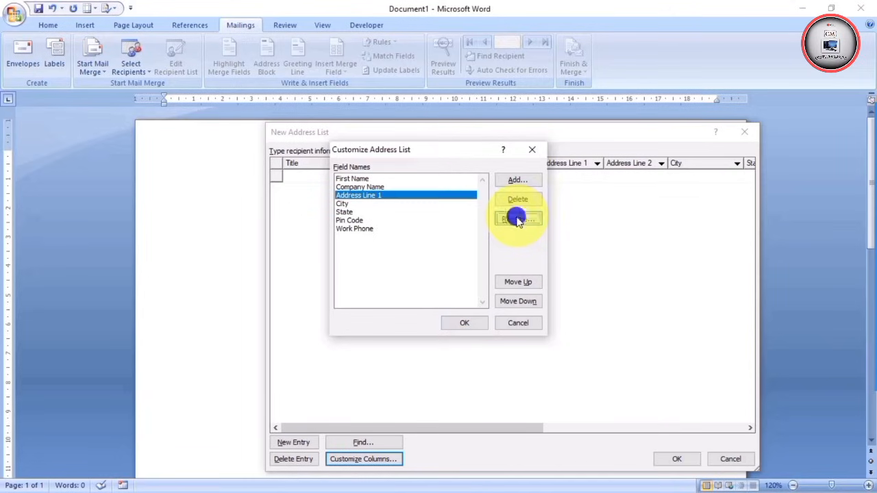
left_click(473, 251)
key("BackSpace")
key("BackSpace")
key("BackSpace")
key("BackSpace")
key("BackSpace")
key("BackSpace")
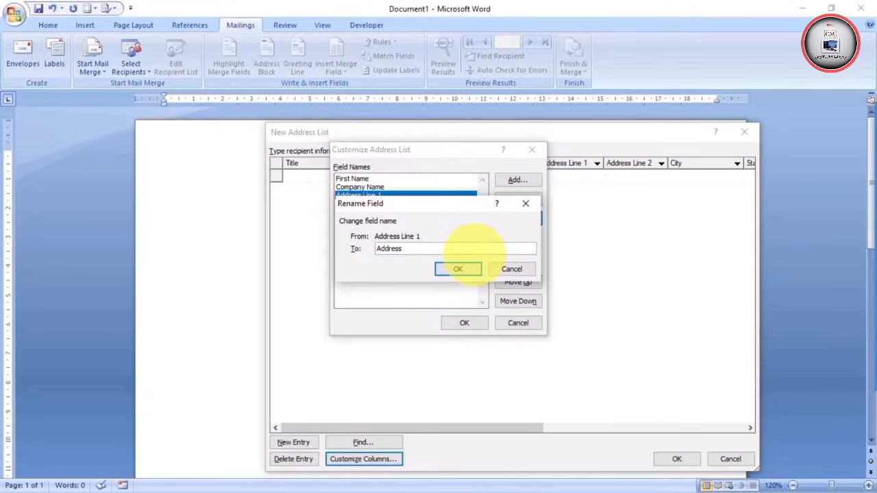
left_click(461, 269)
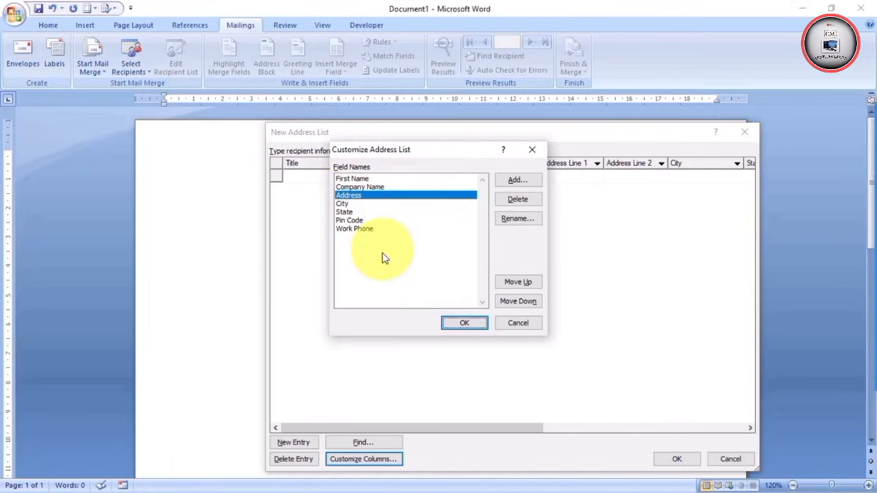
Add a new field called xyz after Work Phone at the bottom of the field list
left_click(353, 221)
left_click(356, 228)
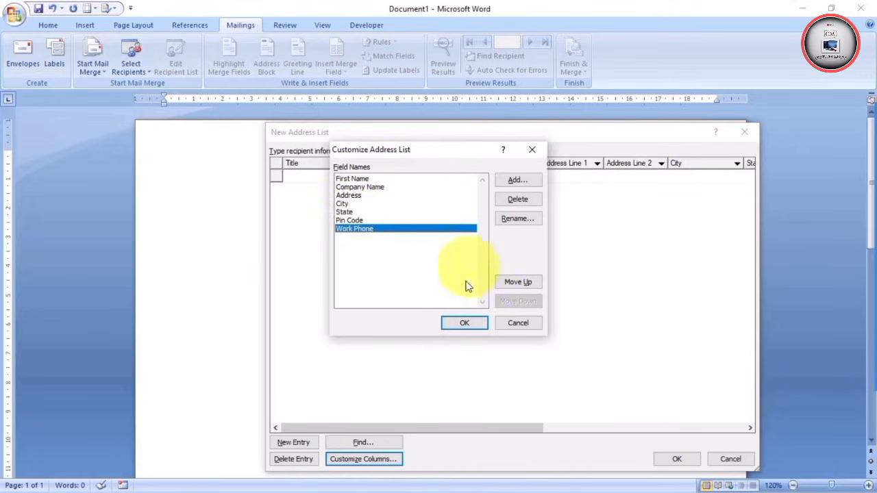
left_click(514, 180)
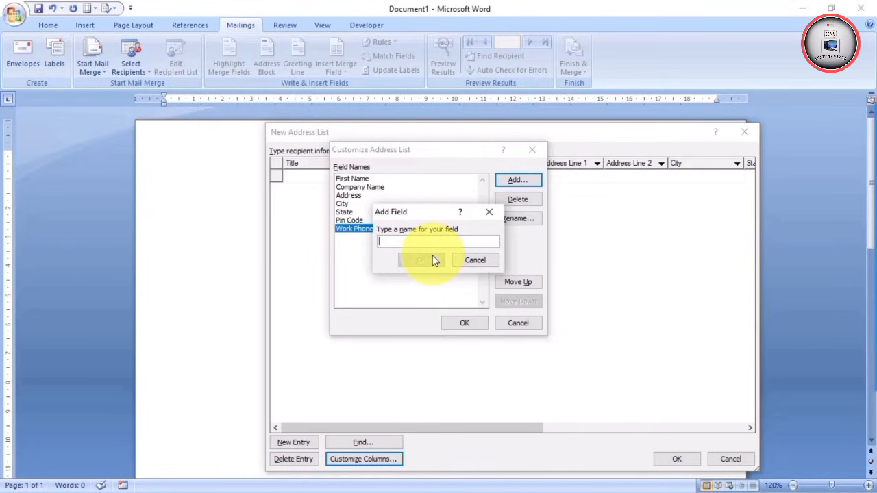
type("xyz")
left_click(421, 261)
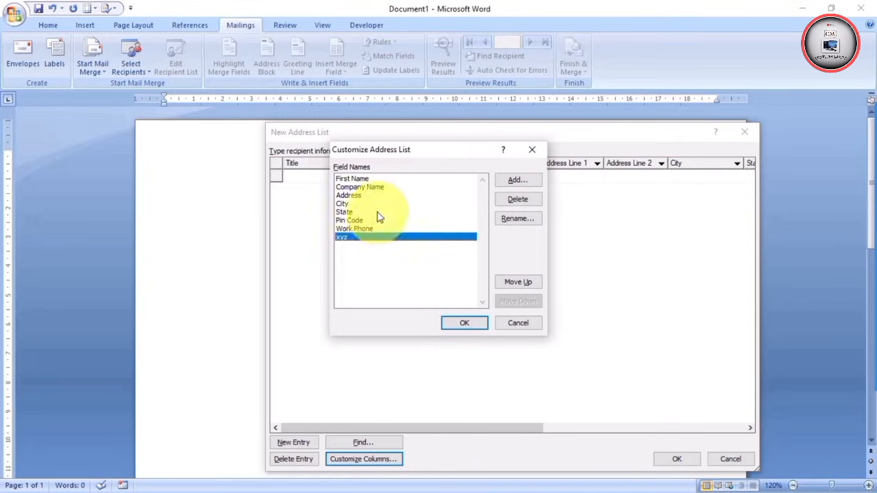
left_click(350, 204)
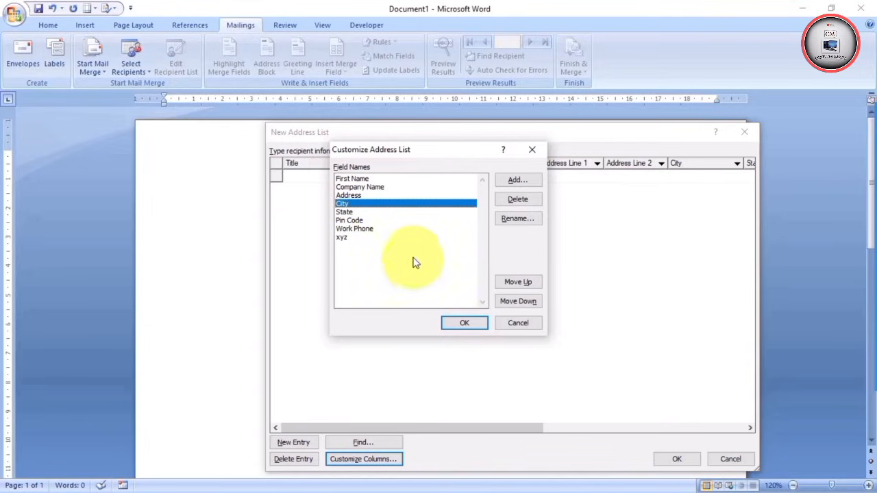
Move the xyz field up five places so it sits above Address
left_click(343, 237)
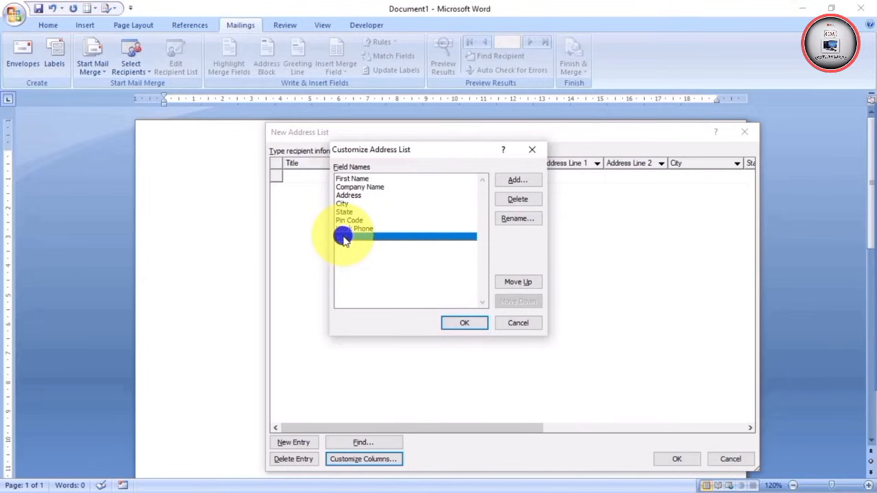
left_click(515, 284)
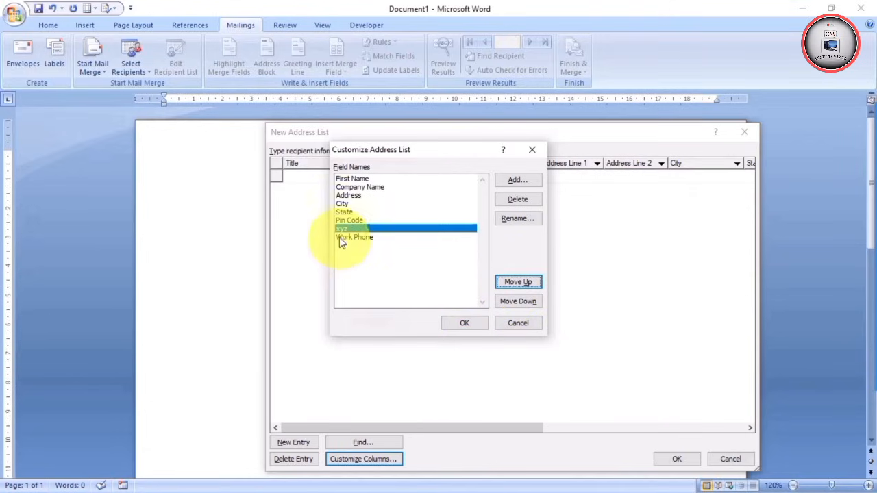
left_click(515, 283)
left_click(515, 283)
left_click(514, 283)
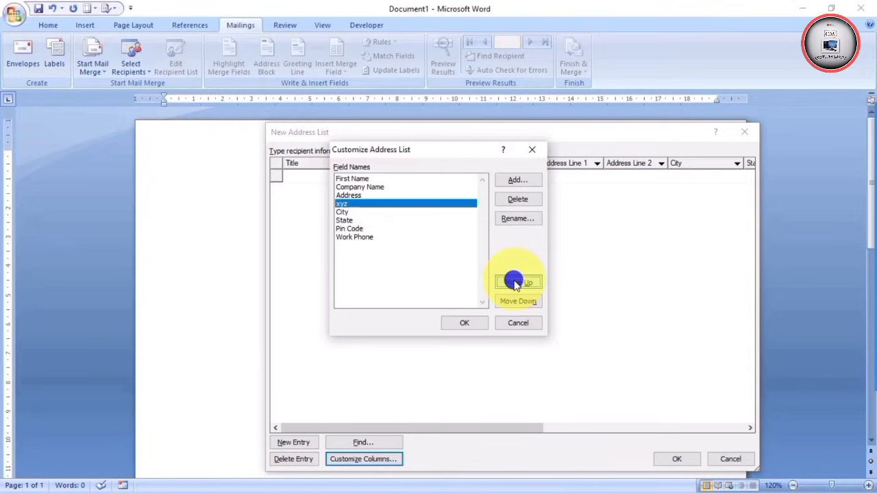
left_click(514, 283)
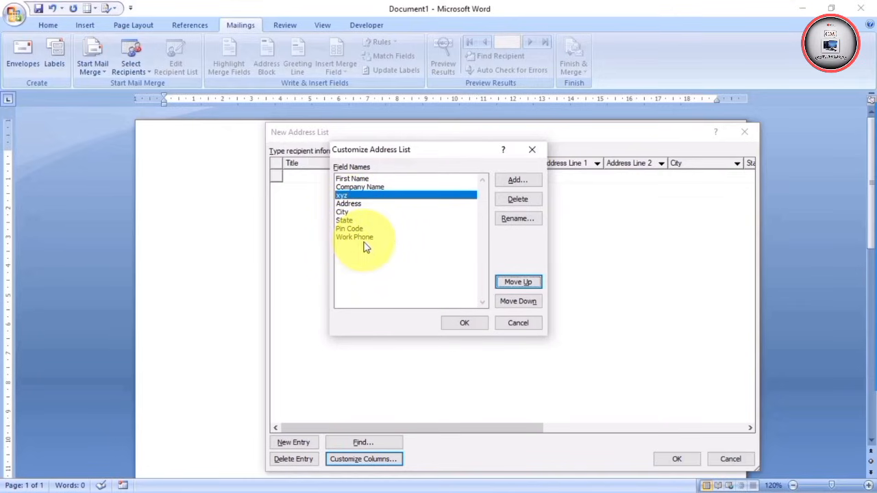
Move xyz back down five places to the bottom of the field list
left_click(517, 303)
left_click(517, 303)
left_click(517, 303)
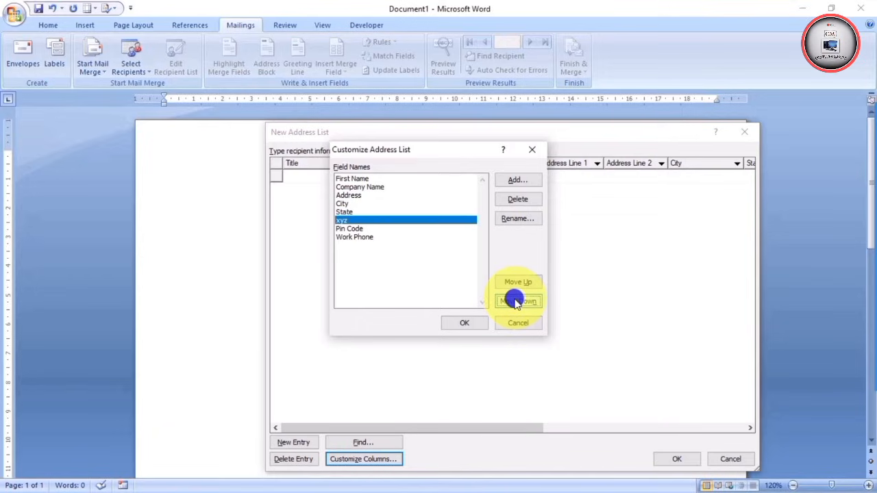
left_click(517, 303)
left_click(517, 303)
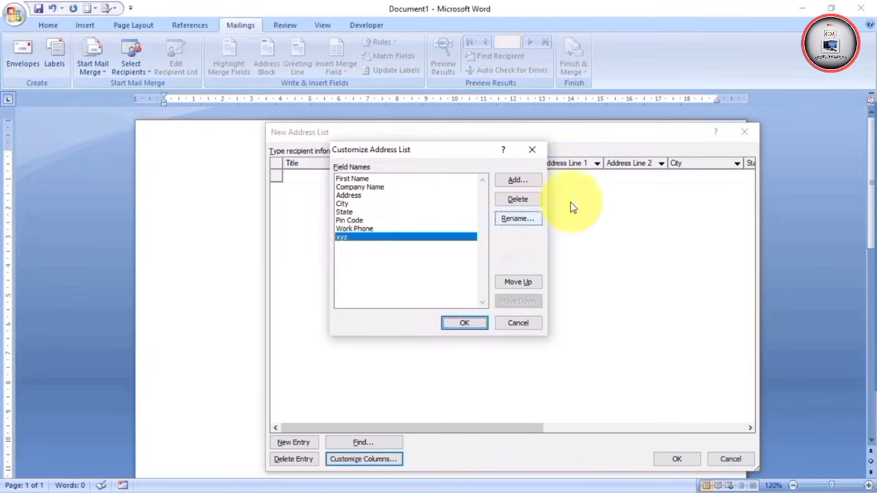
Delete the xyz field and close Customize Address List, leaving six recipient columns
left_click(518, 199)
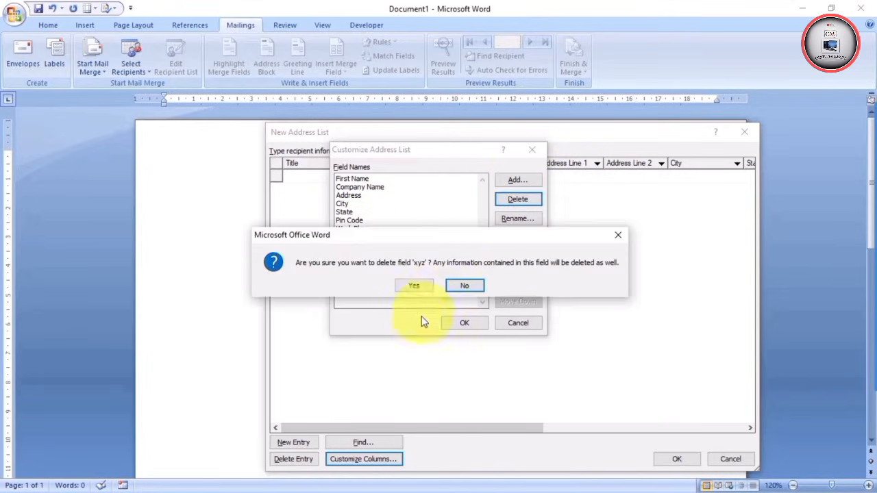
left_click(414, 286)
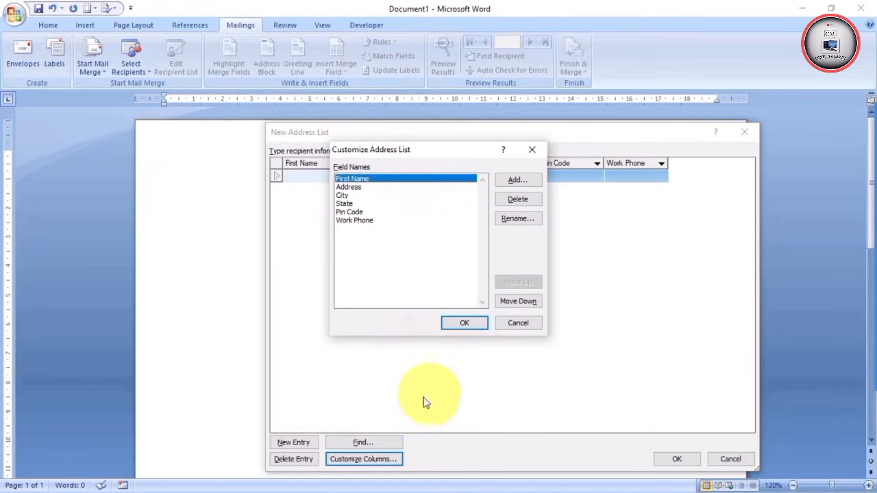
left_click(462, 323)
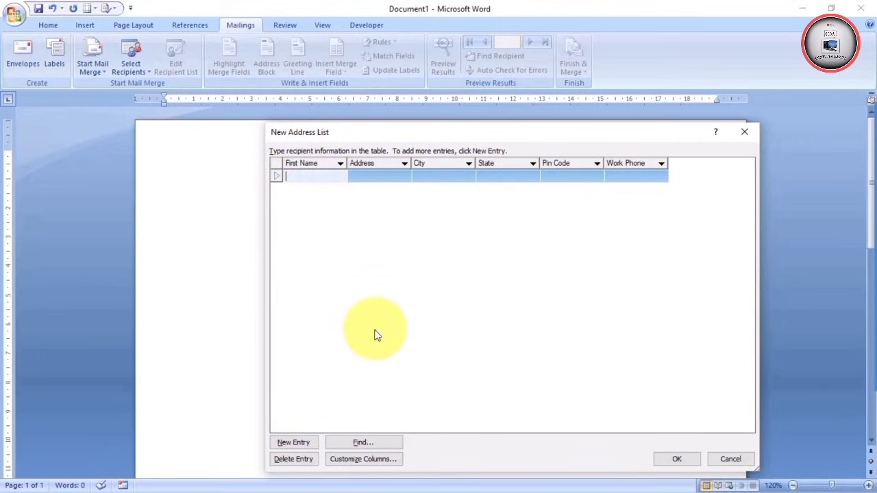
Fill the first row with the recipient's name, address, city, state, PIN code and work phone
key("Tab")
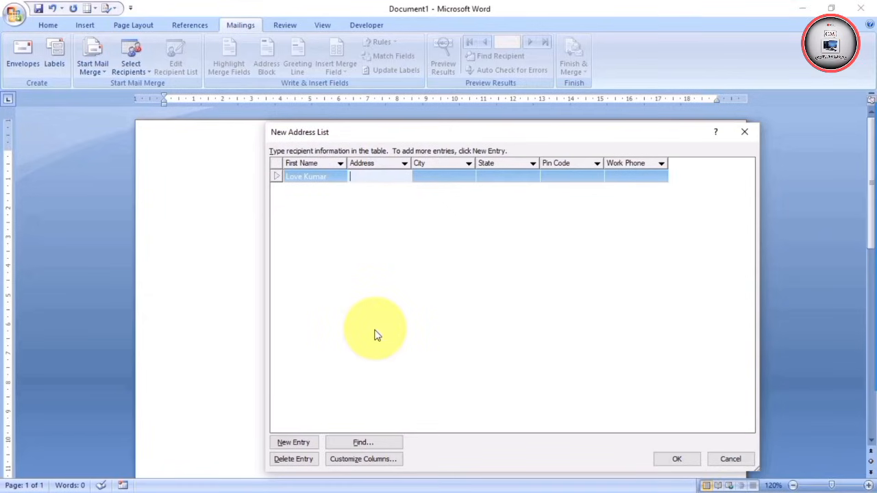
key("Tab")
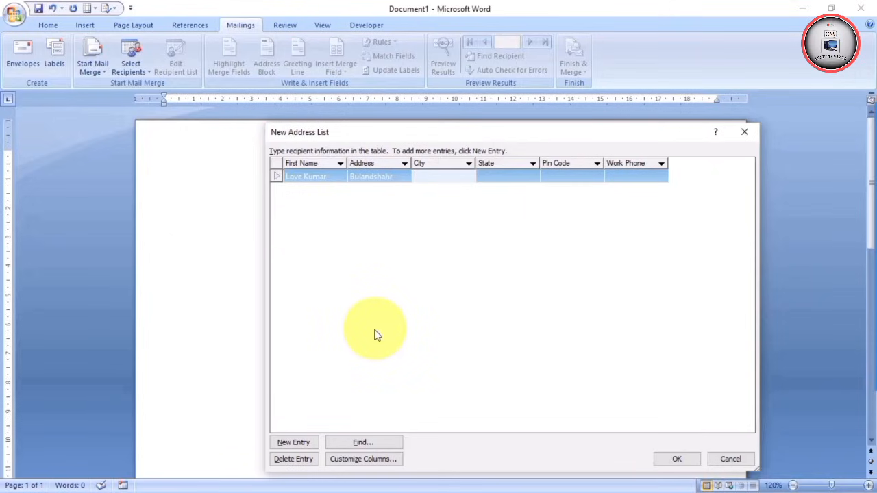
key("Tab")
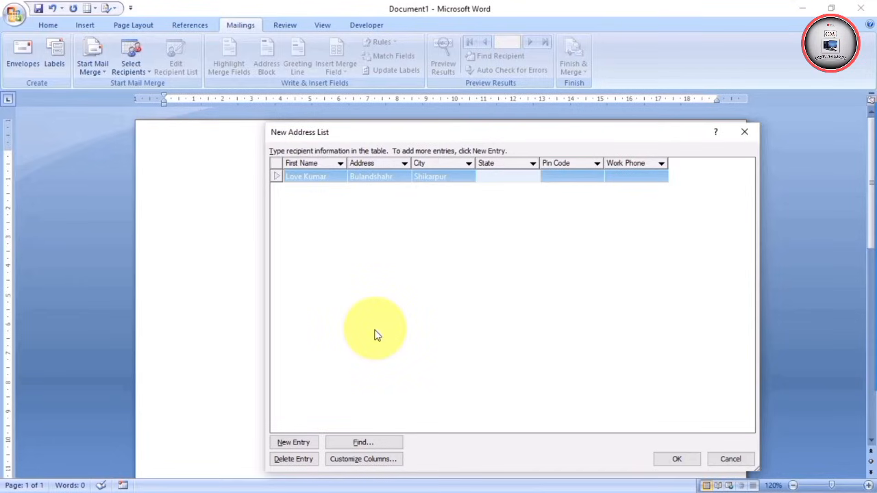
key("Tab")
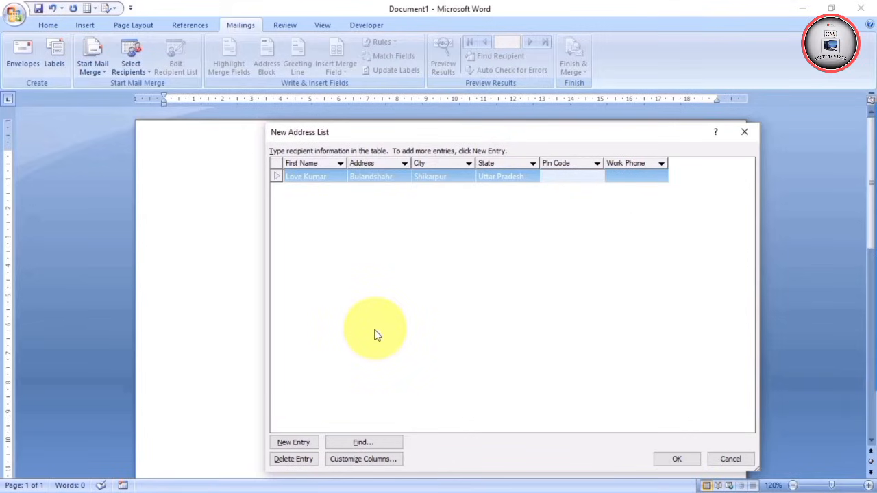
key("Tab")
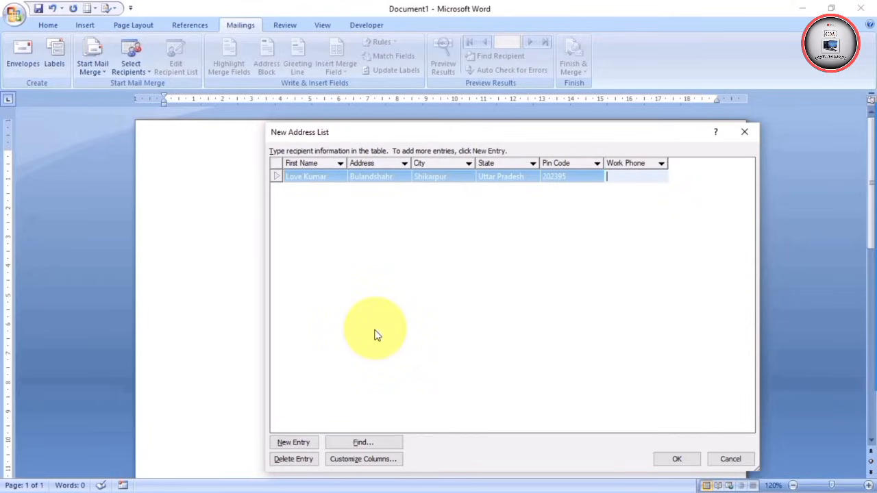
Advance through the new entries to the fifth row and enter its recipient's name
key("Tab")
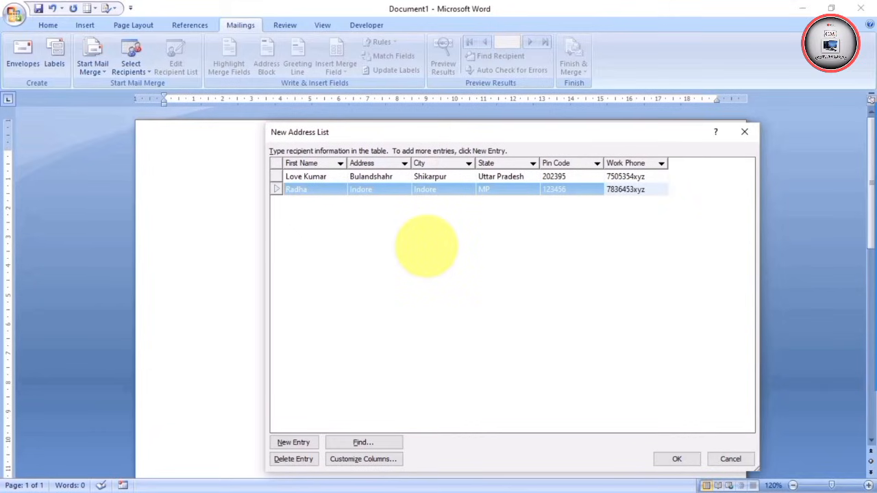
key("Tab")
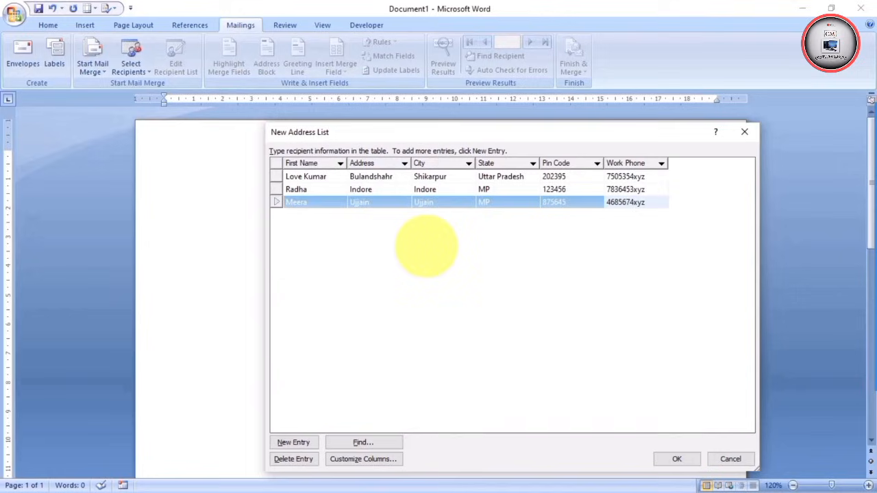
key("Tab")
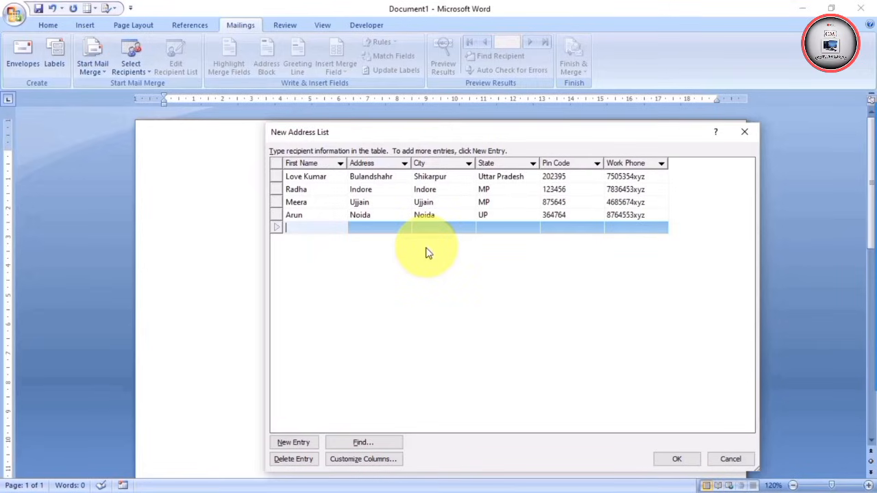
type("Arti")
key("Tab")
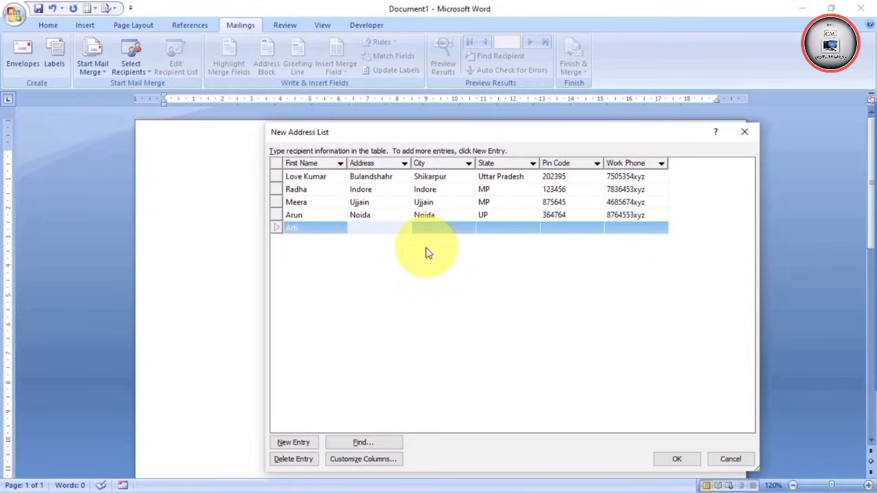
Enter the fifth row's address and city, then move through State, Pin Code and Work Phone
type("Ranchi")
key("Tab")
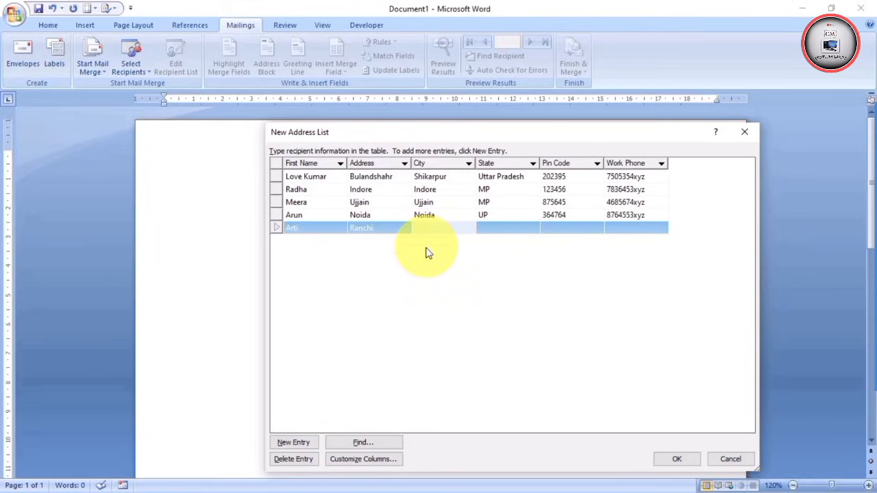
type("Ra")
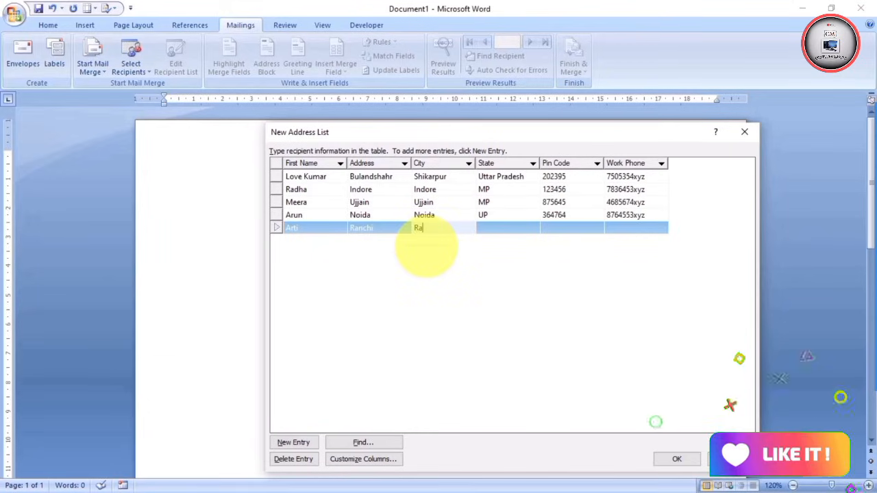
type("v")
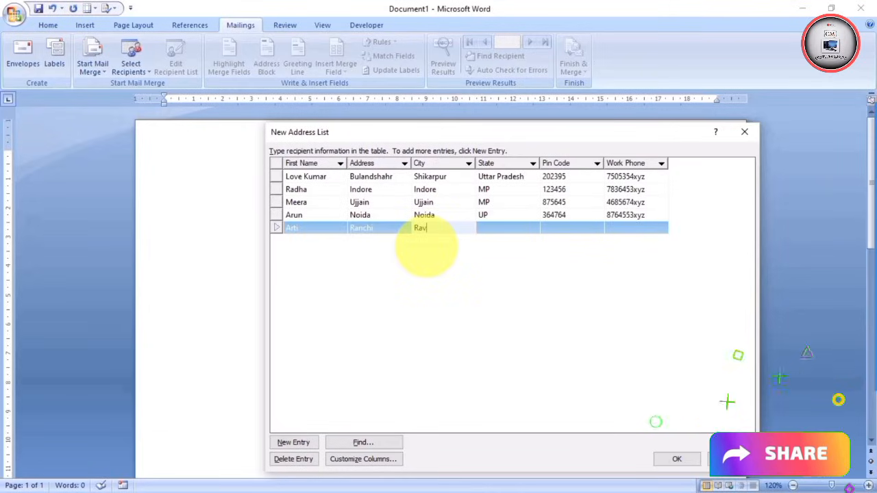
key("BackSpace")
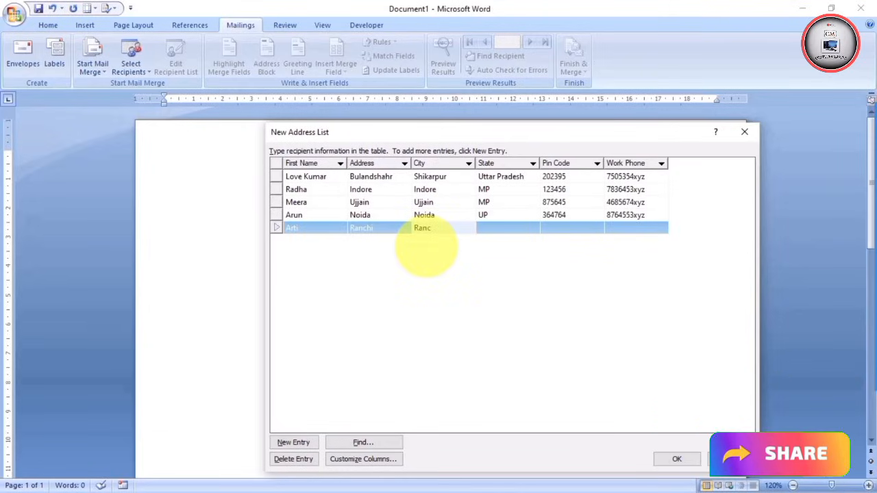
type("hi")
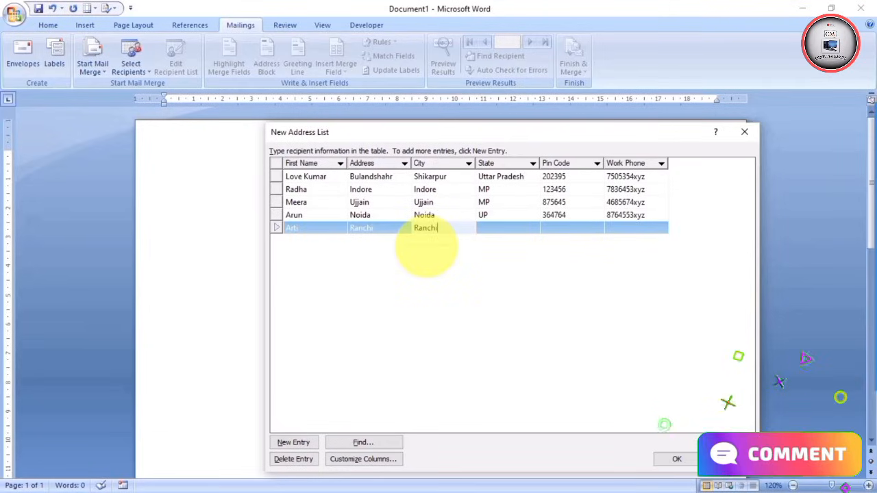
key("Tab")
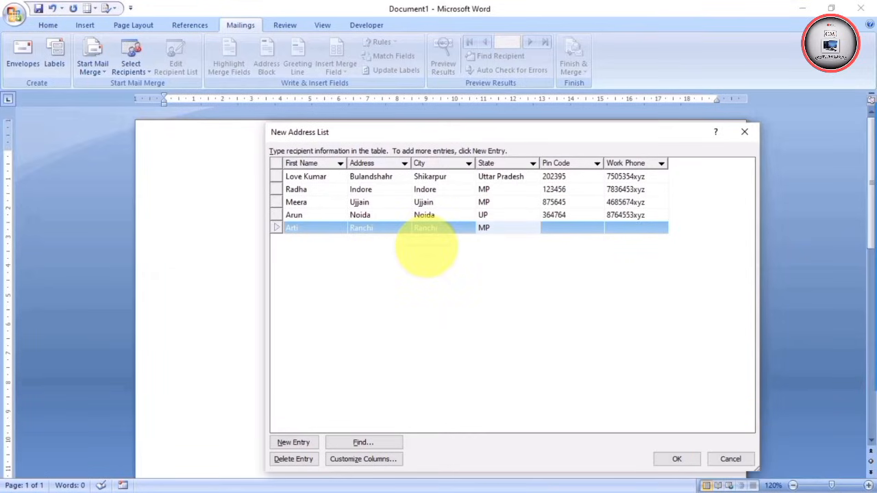
key("Tab")
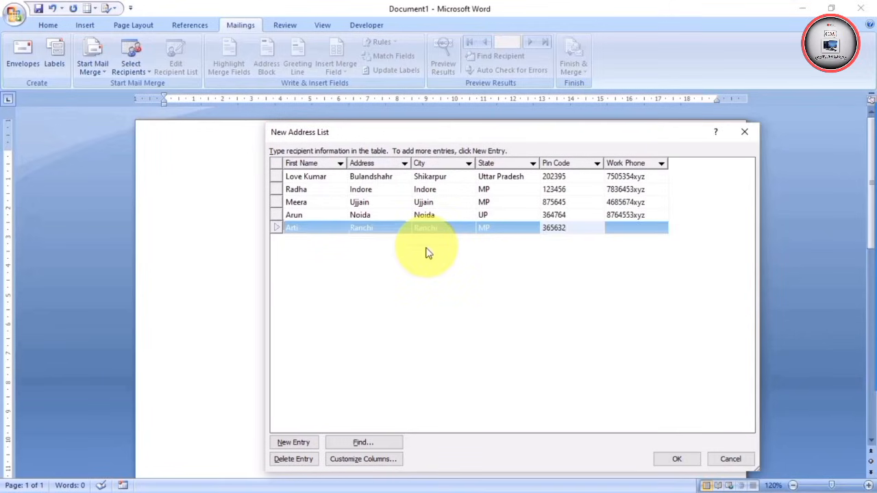
key("Tab")
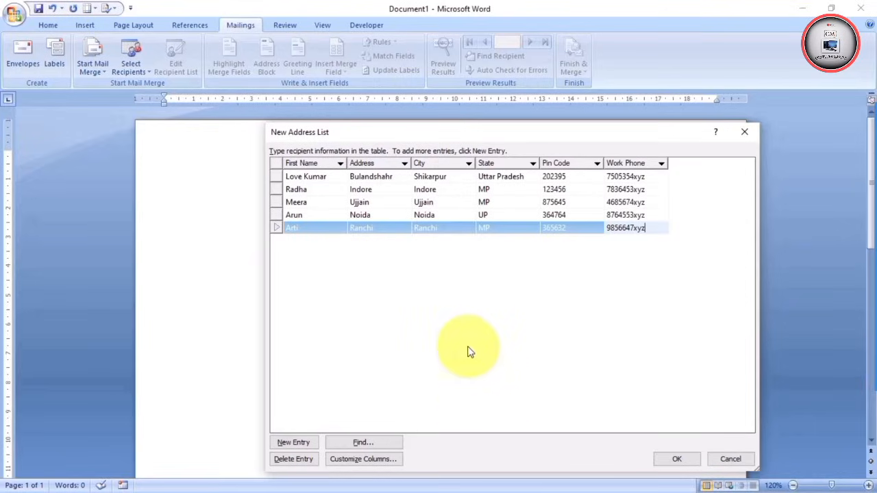
Finish the list and save it to the Desktop under a name-based file name ending 7830
left_click(675, 459)
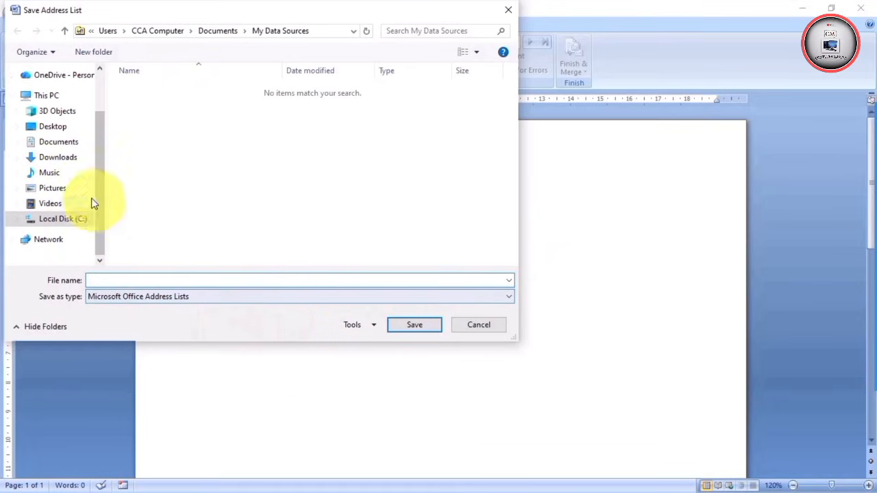
left_click(48, 127)
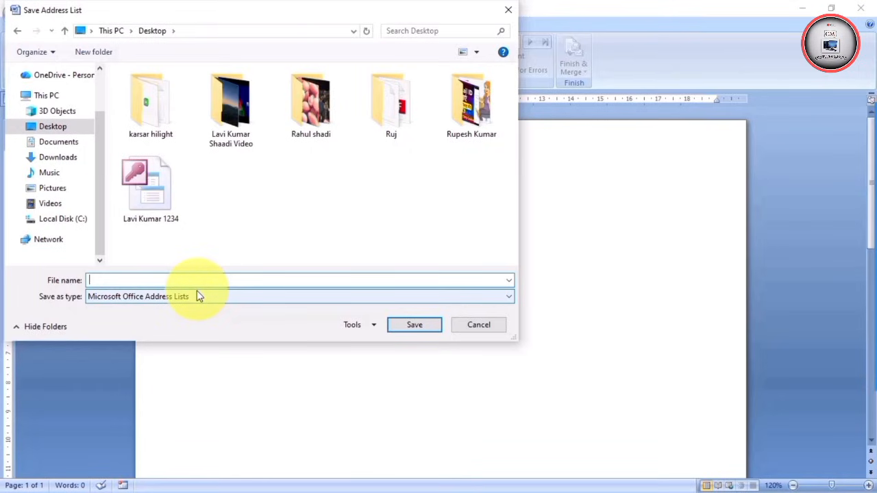
type("K")
key("BackSpace")
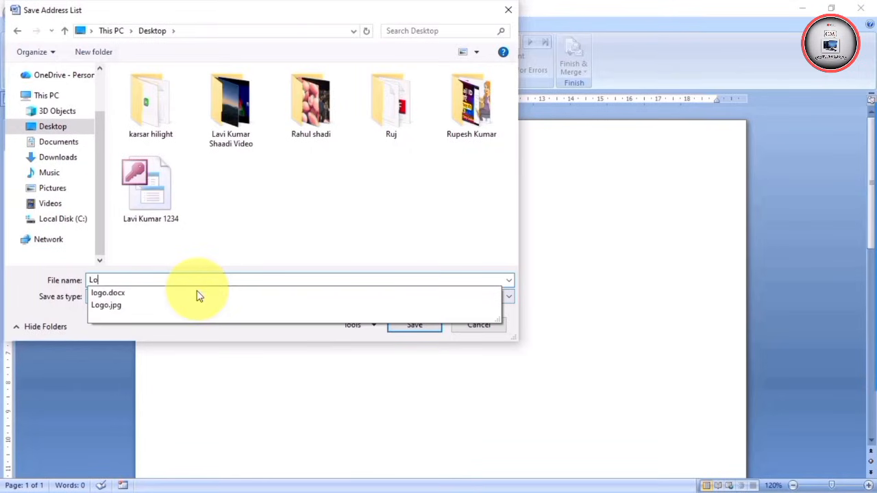
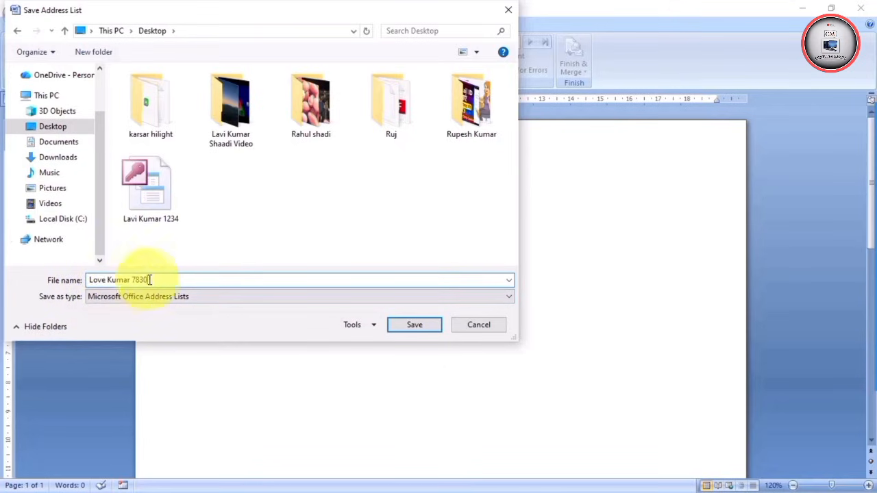
left_click(413, 326)
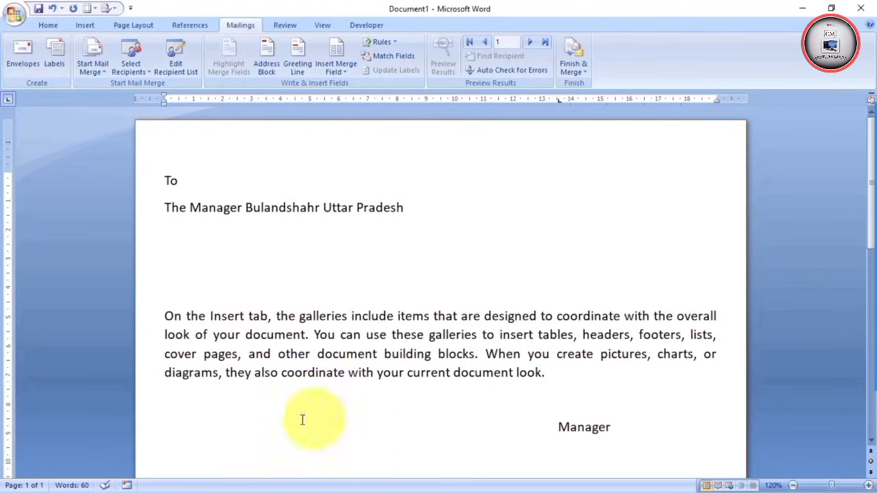
From Edit Recipient List, open the saved .mdb address list data source for editing
left_click(176, 60)
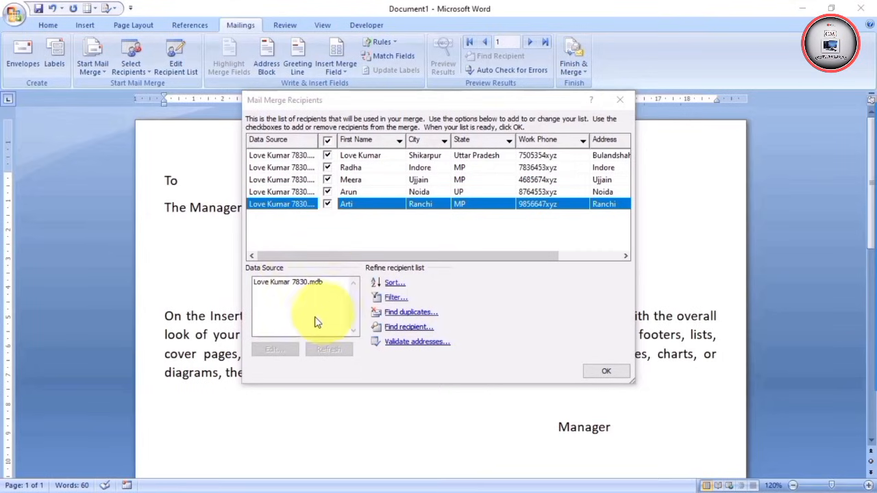
left_click(285, 283)
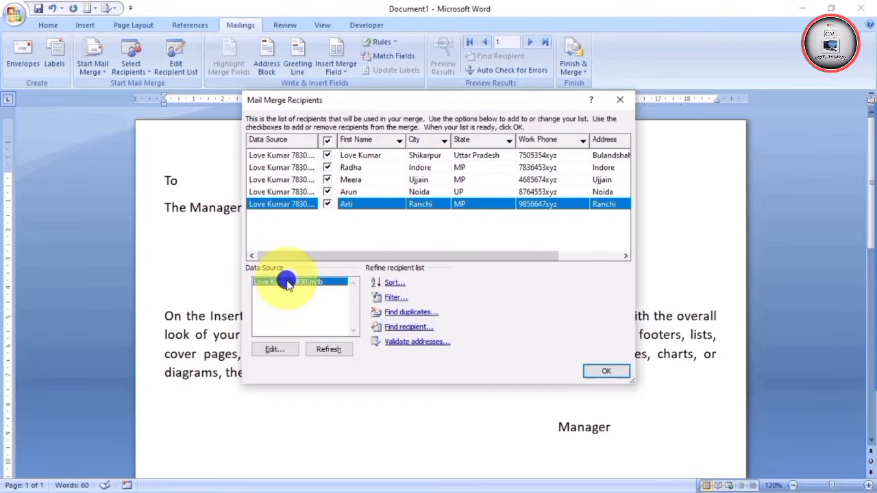
left_click(273, 350)
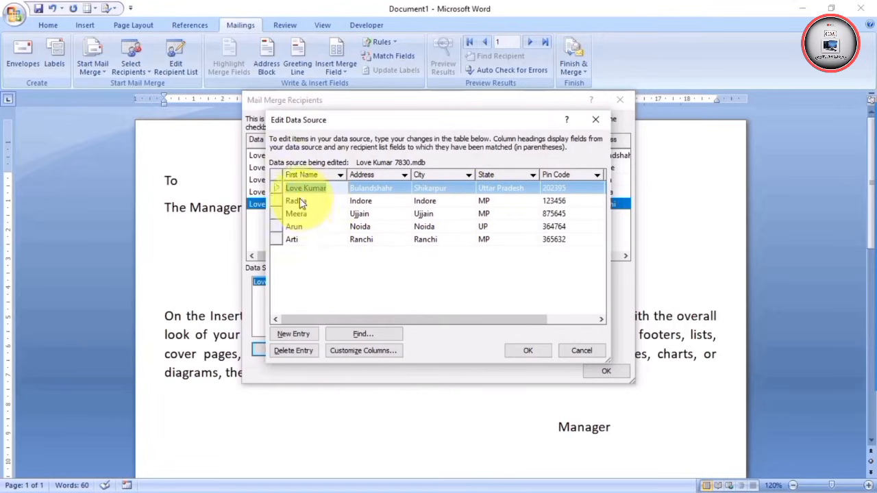
left_click(436, 189)
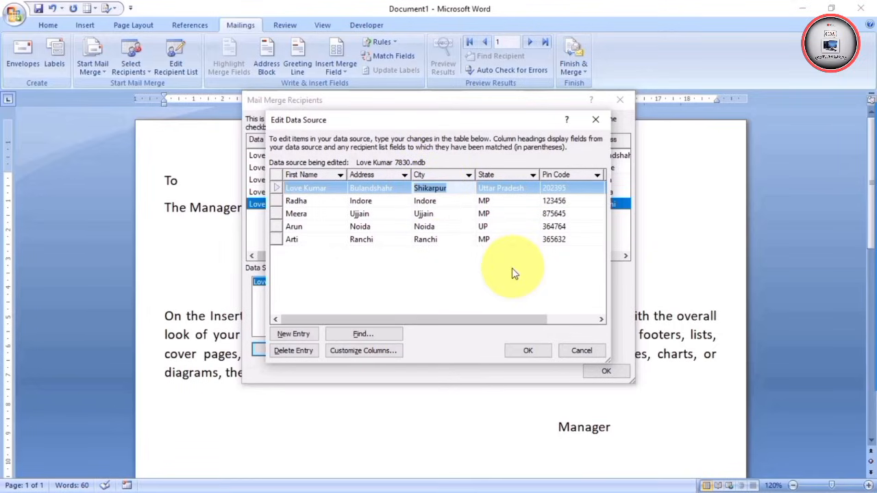
left_click(450, 188)
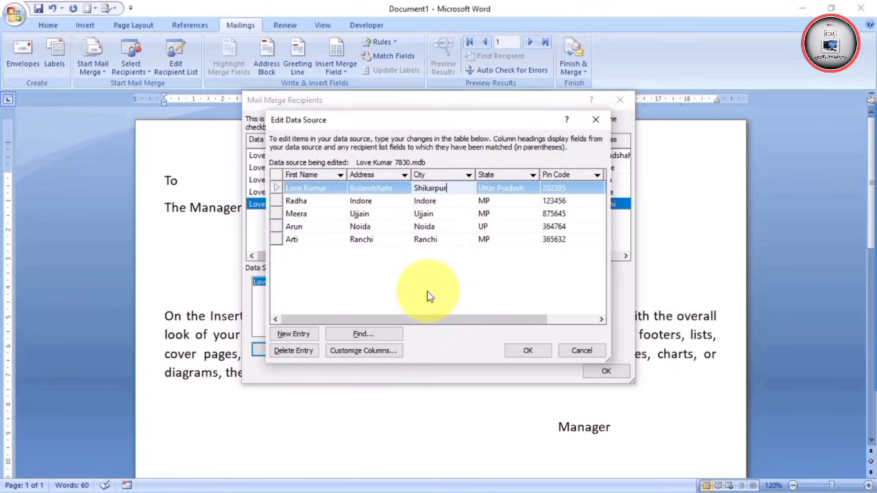
left_click(359, 214)
left_click(422, 239)
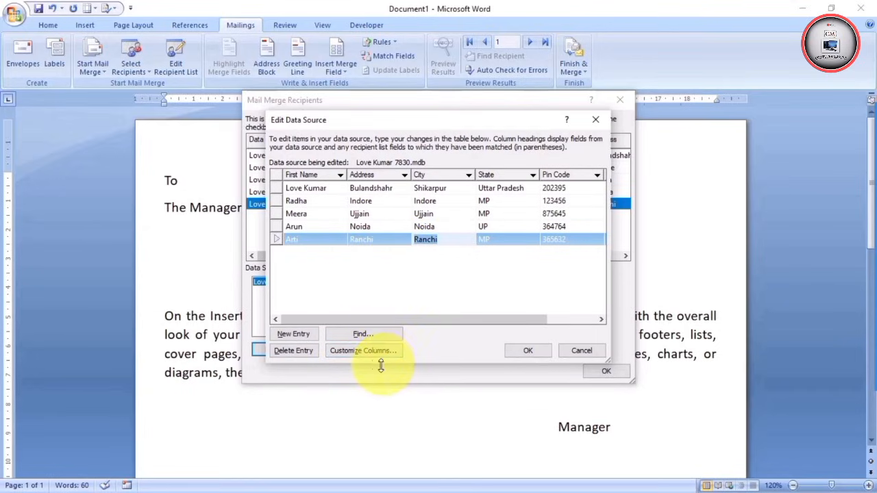
Save the recipient edits to the data source file and check its six fields, First Name through Work Phone
left_click(365, 352)
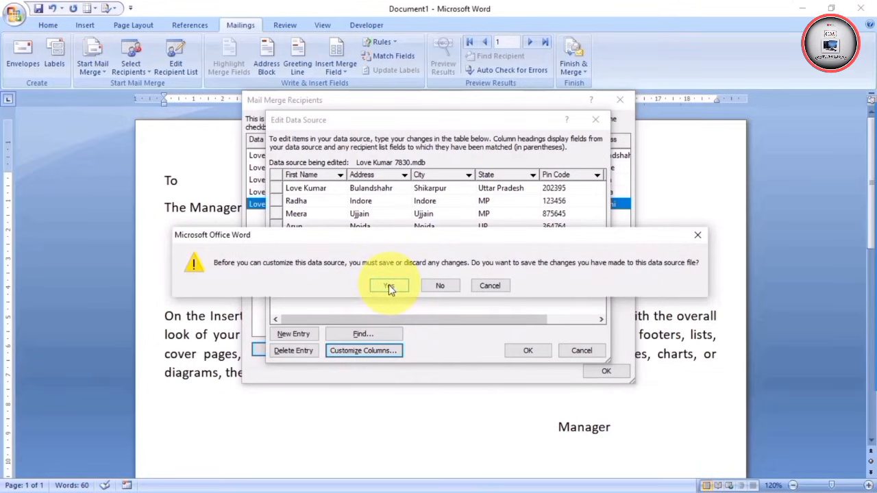
left_click(388, 285)
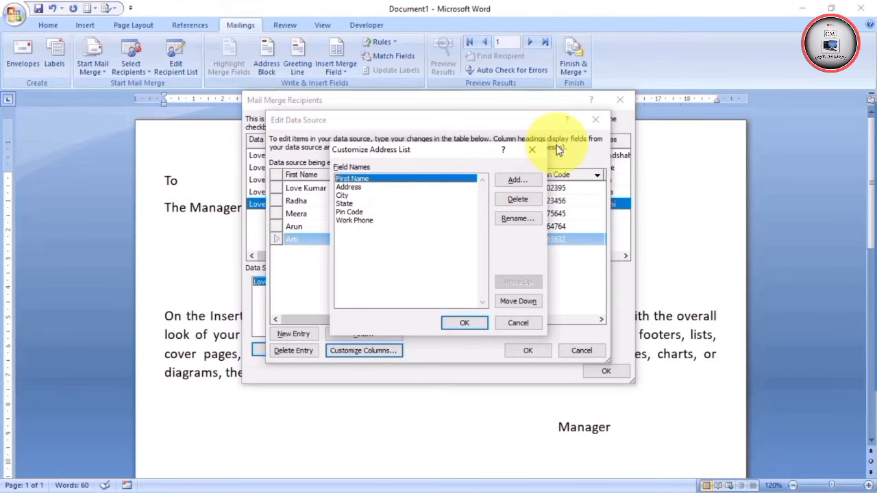
left_click(531, 150)
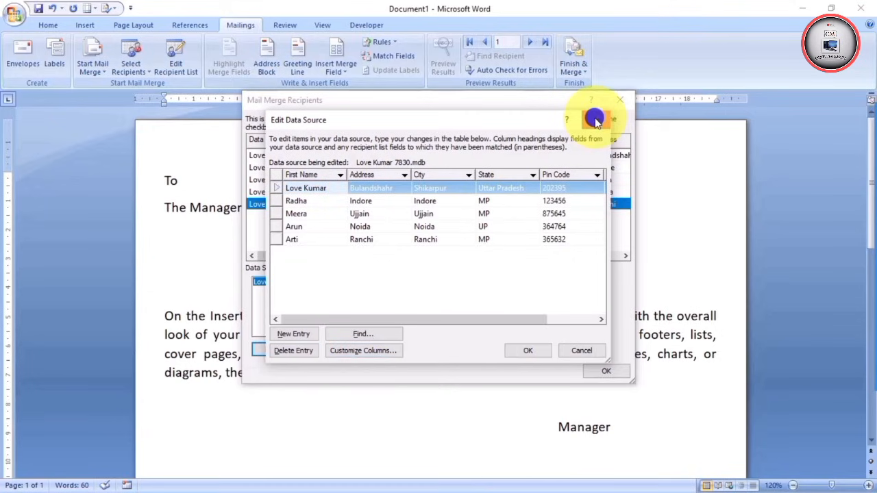
Close the data source editor, accept the recipient list, and show the available merge fields
left_click(594, 120)
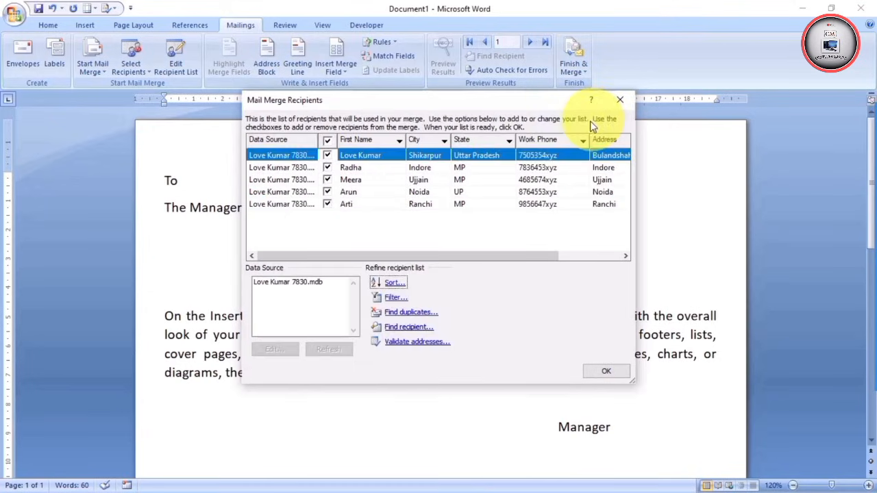
left_click(606, 370)
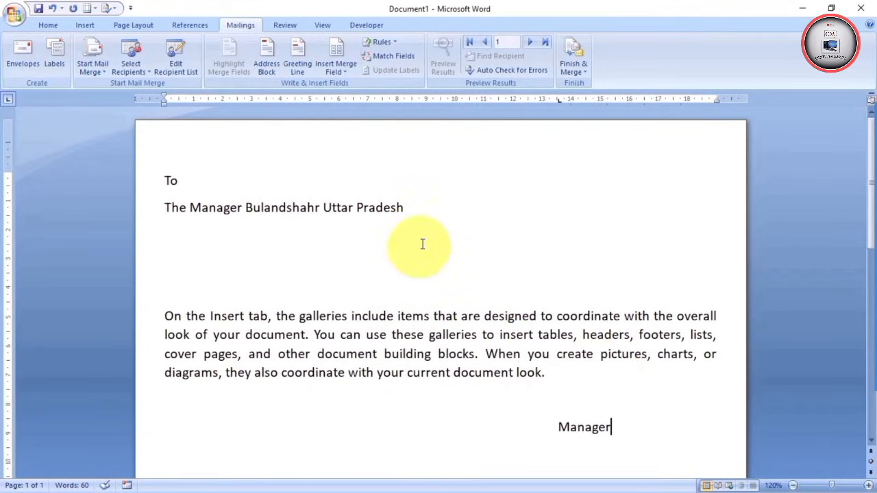
left_click(344, 72)
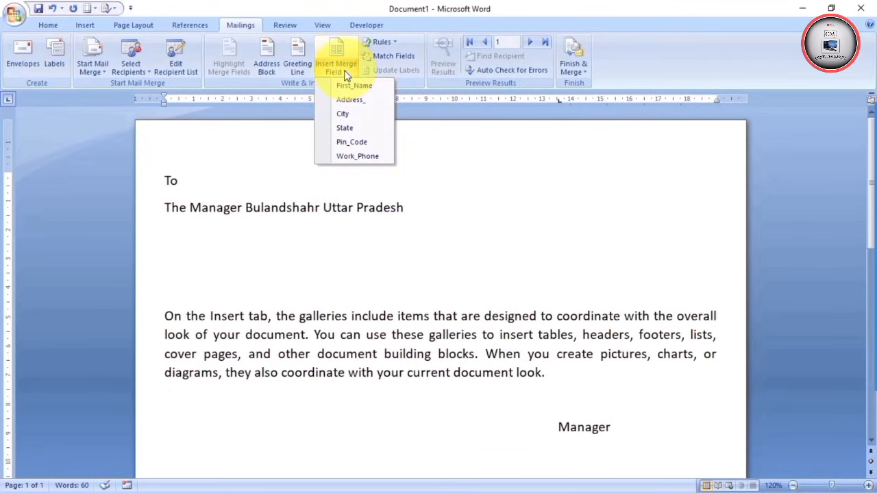
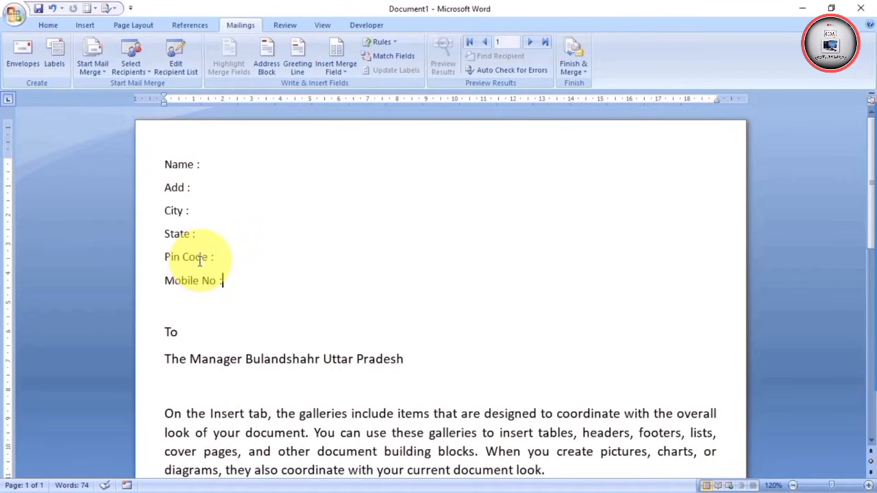
Insert the «First_Name» merge field after the "Name :" label
left_click(210, 164)
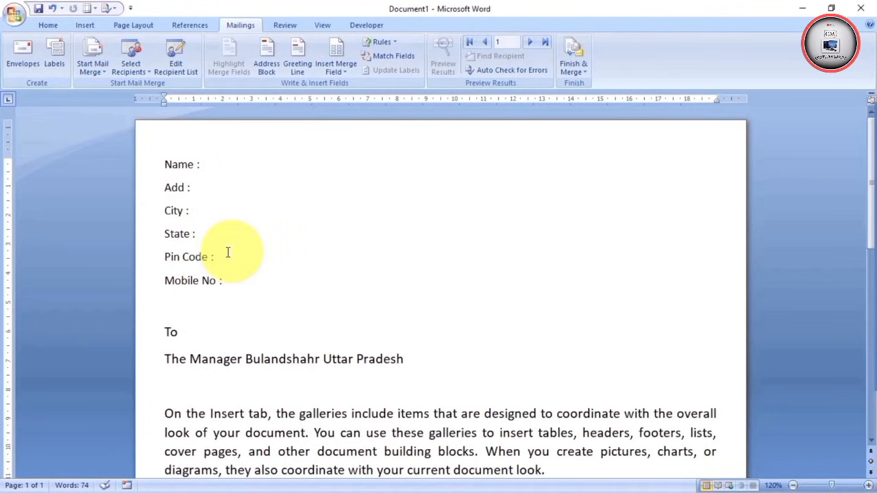
left_click(345, 70)
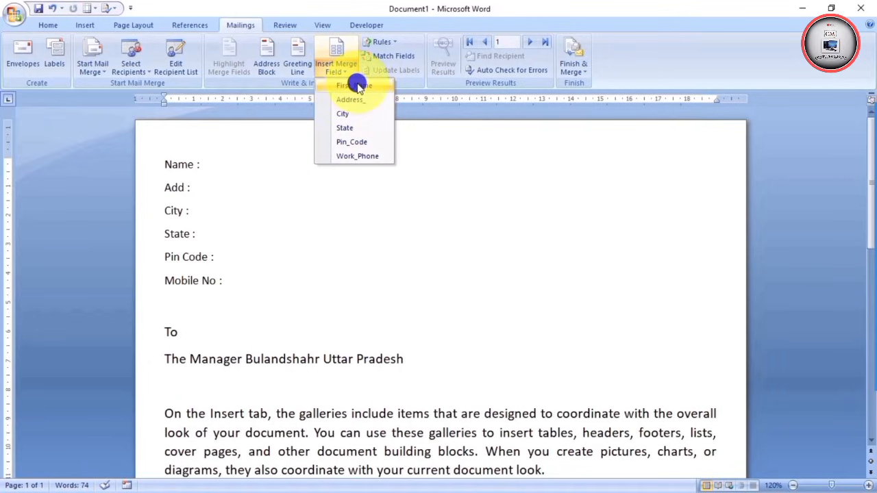
left_click(357, 85)
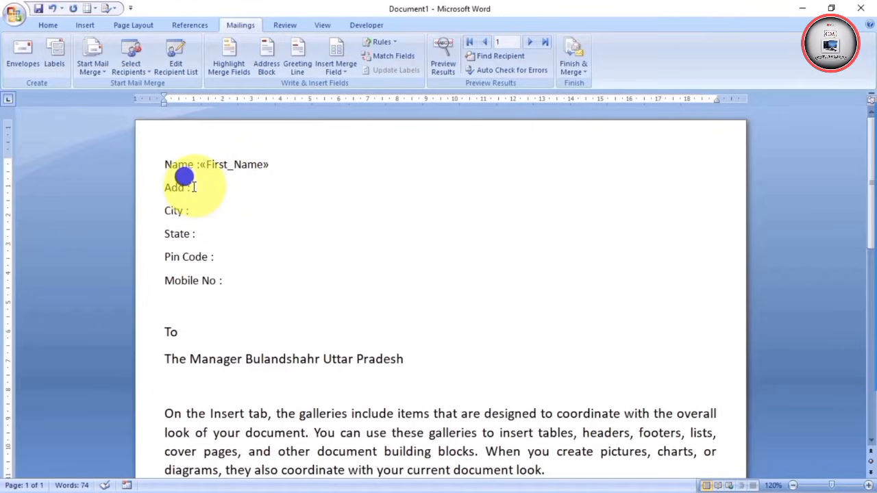
Insert the «Address_» merge field after the "Add :" label
left_click(193, 187)
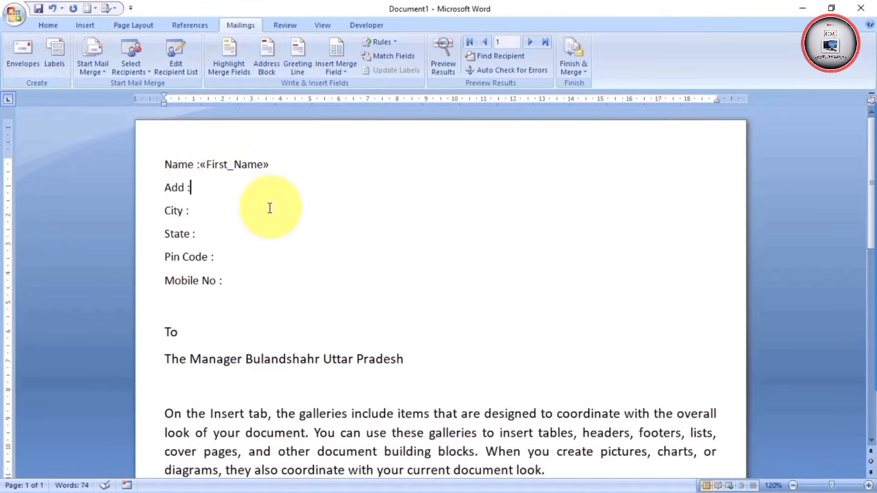
left_click(346, 75)
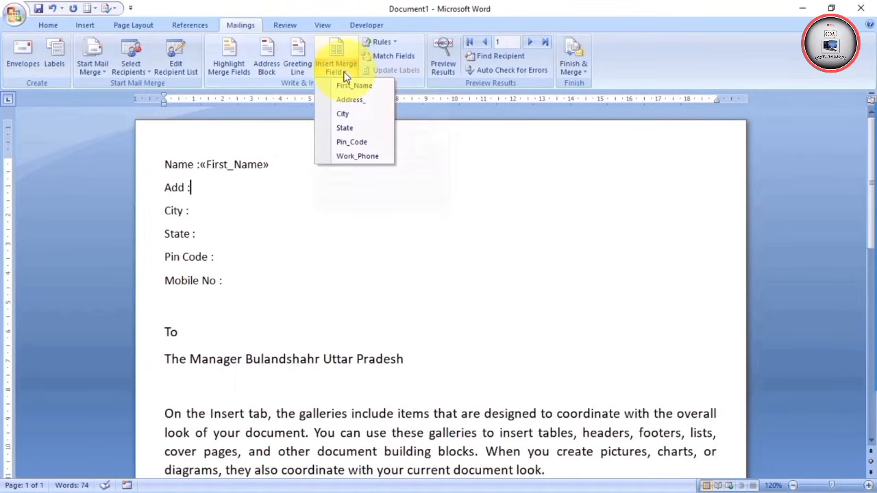
left_click(365, 199)
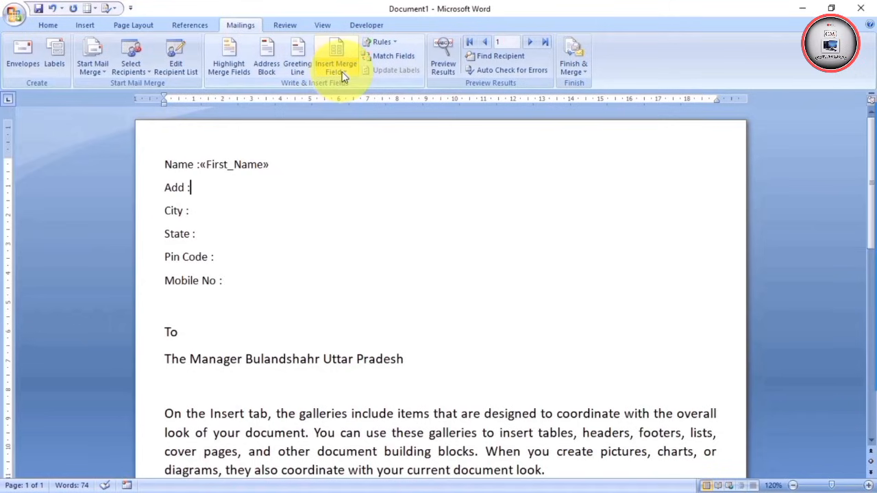
left_click(345, 76)
left_click(369, 185)
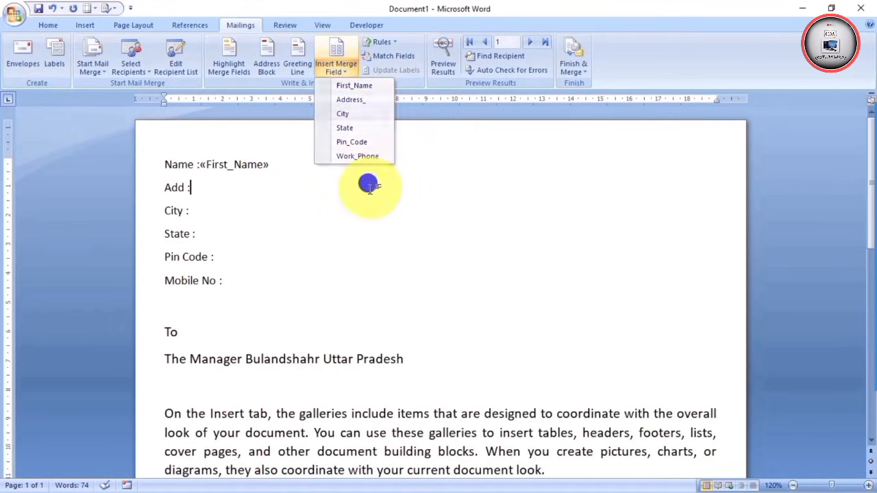
left_click(336, 48)
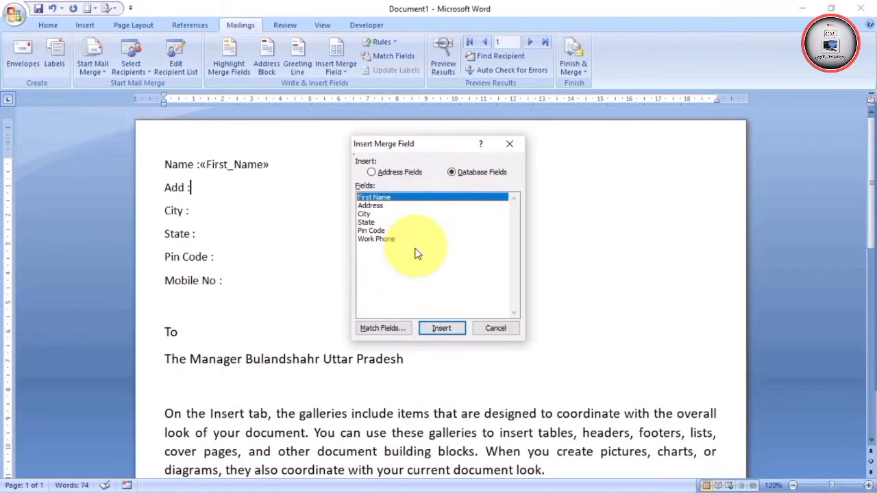
left_click(509, 143)
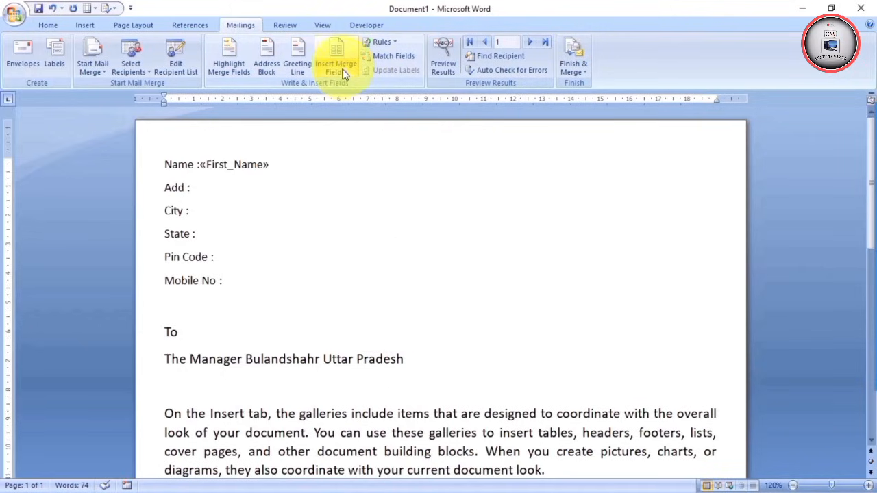
left_click(345, 75)
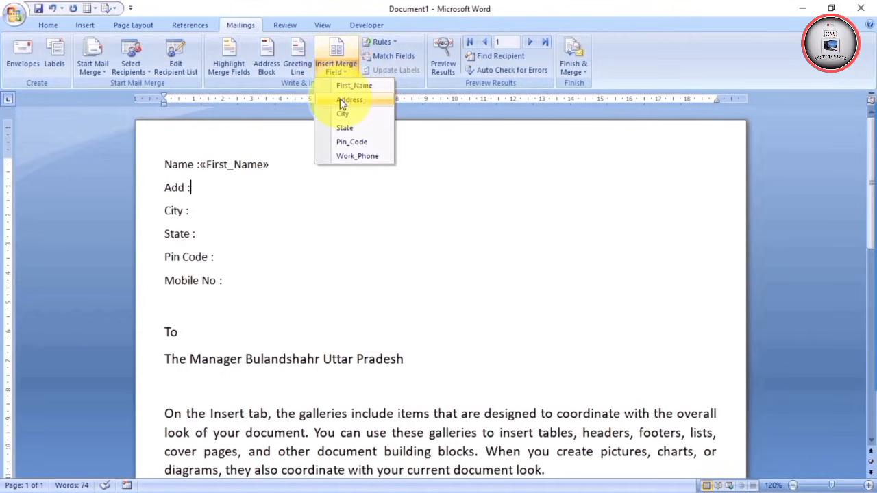
left_click(351, 100)
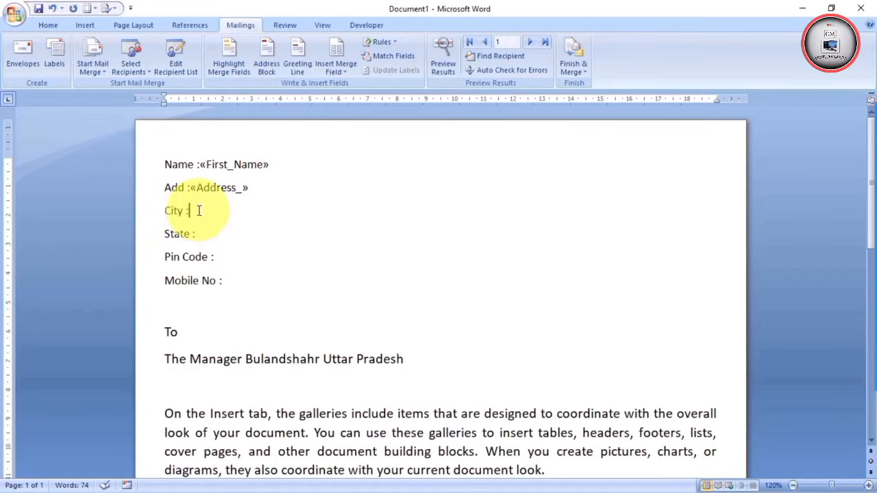
Add «City», «State», «Pin_Code» and «Work_Phone» fields after their matching header labels
left_click(335, 69)
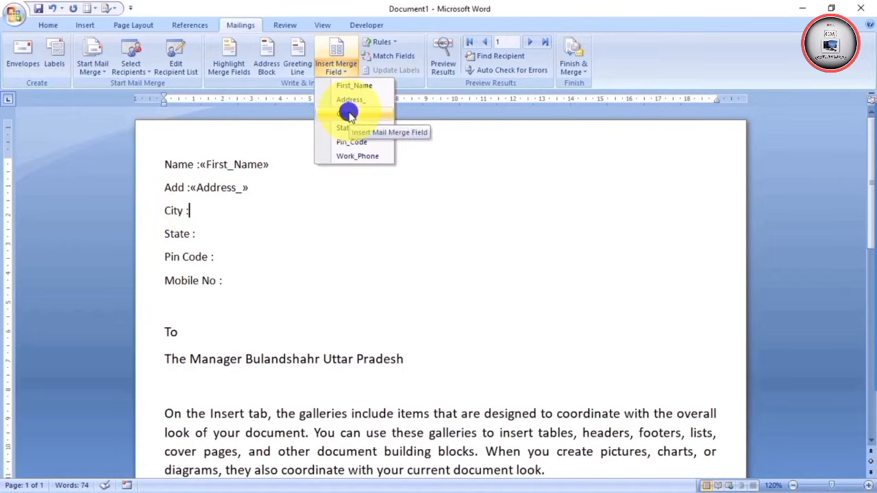
left_click(349, 112)
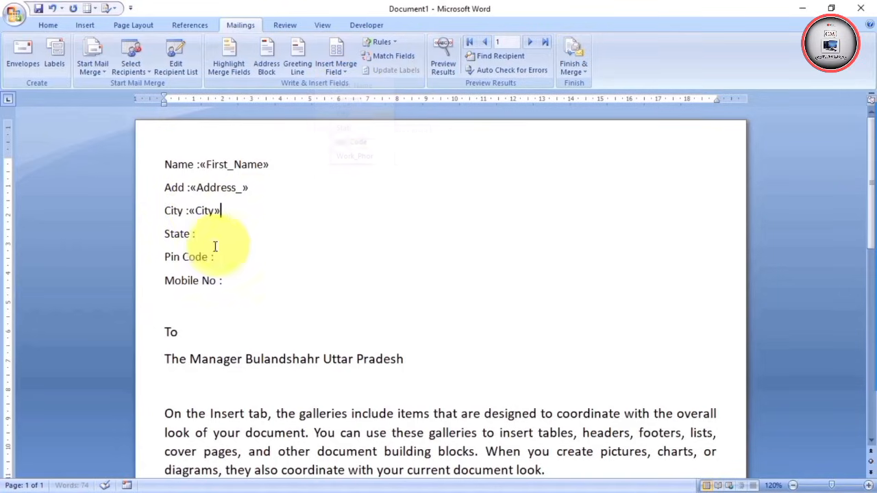
left_click(346, 74)
left_click(348, 127)
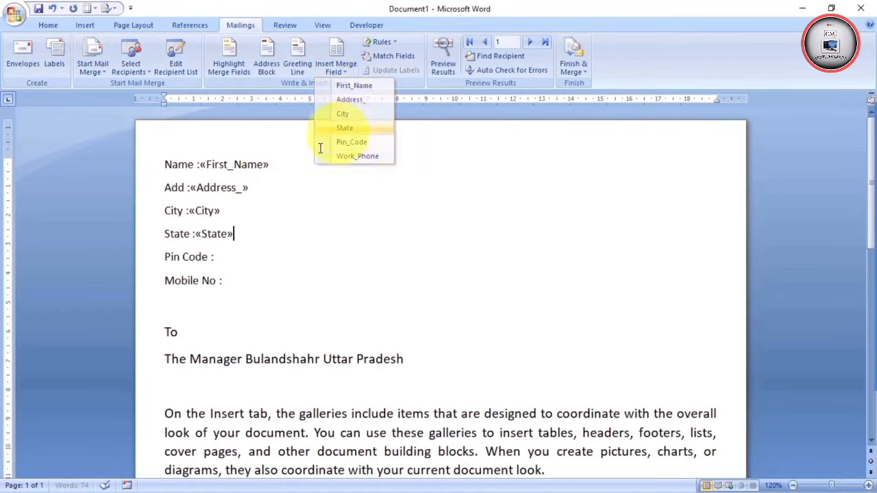
left_click(214, 257)
left_click(336, 69)
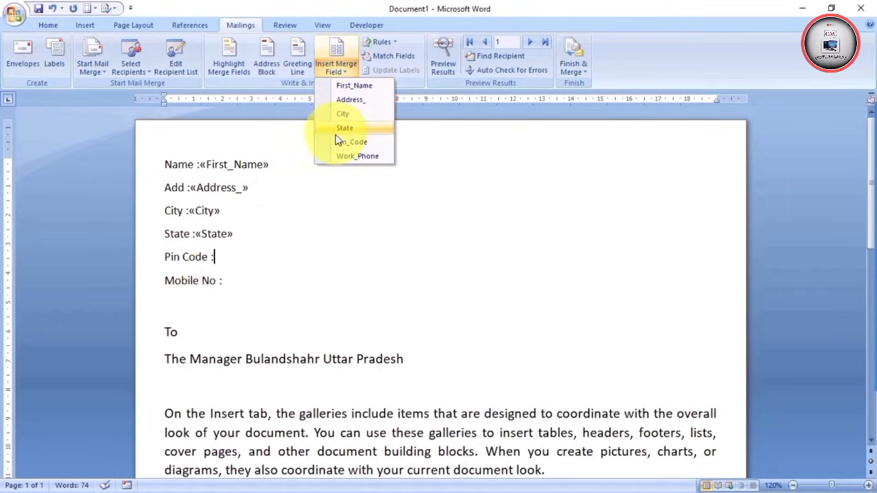
left_click(338, 141)
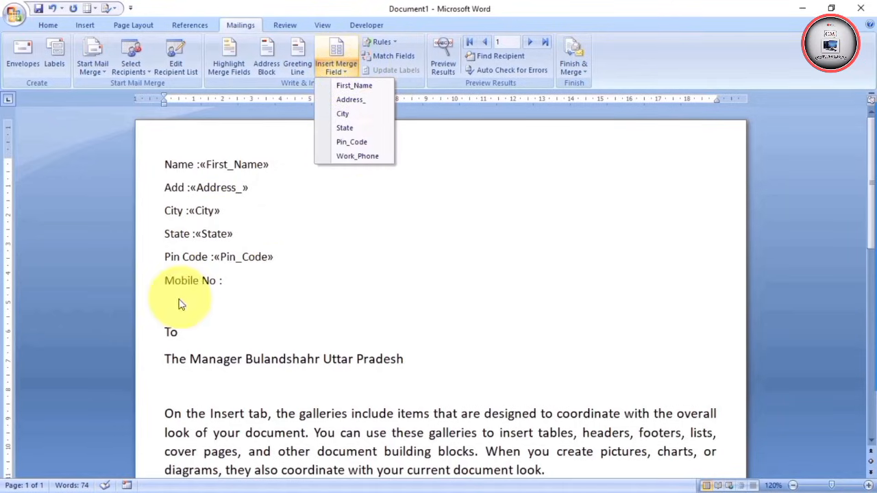
left_click(360, 157)
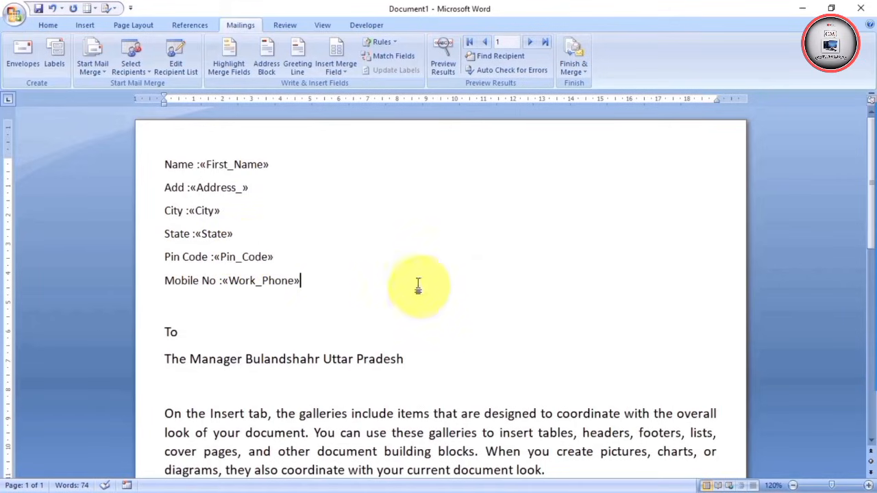
Insert a "Dear" greeting line with "Dear Sir or Madam," as the invalid-name fallback
left_click(298, 53)
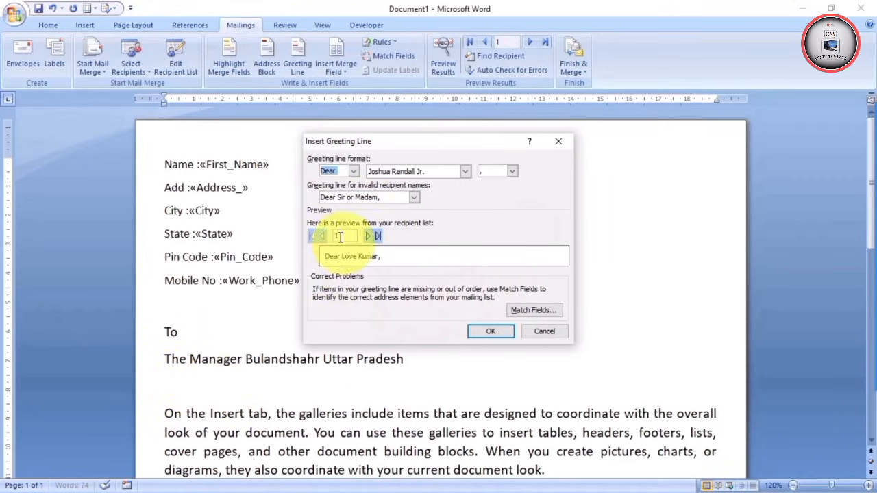
left_click(559, 143)
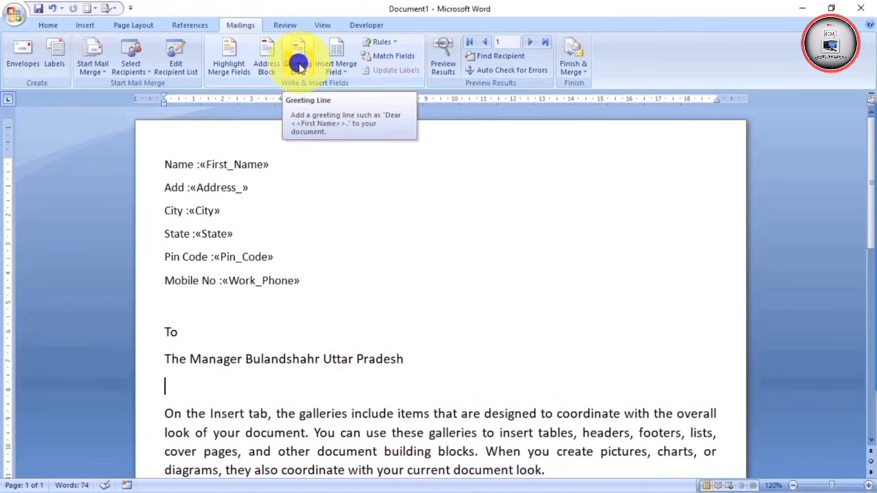
left_click(299, 63)
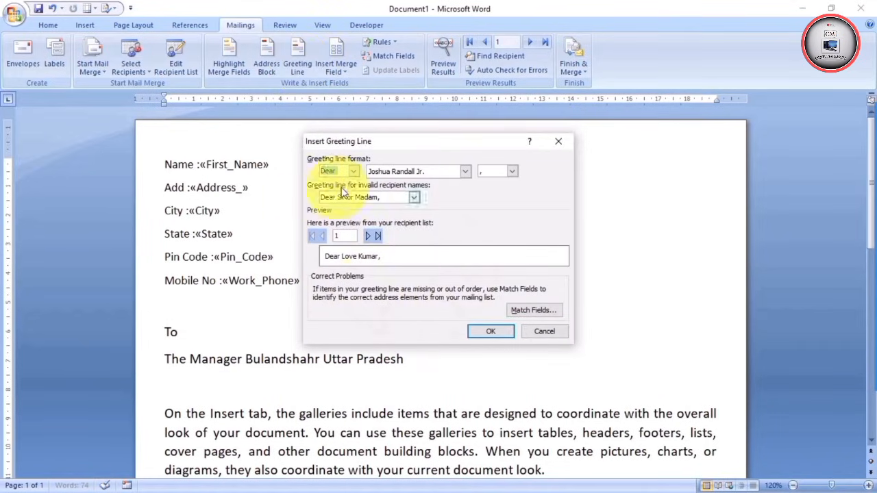
left_click(355, 172)
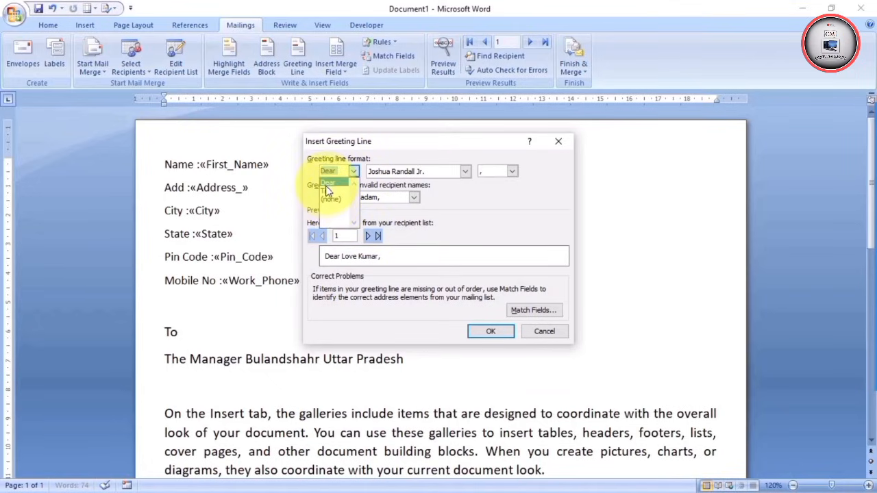
left_click(326, 184)
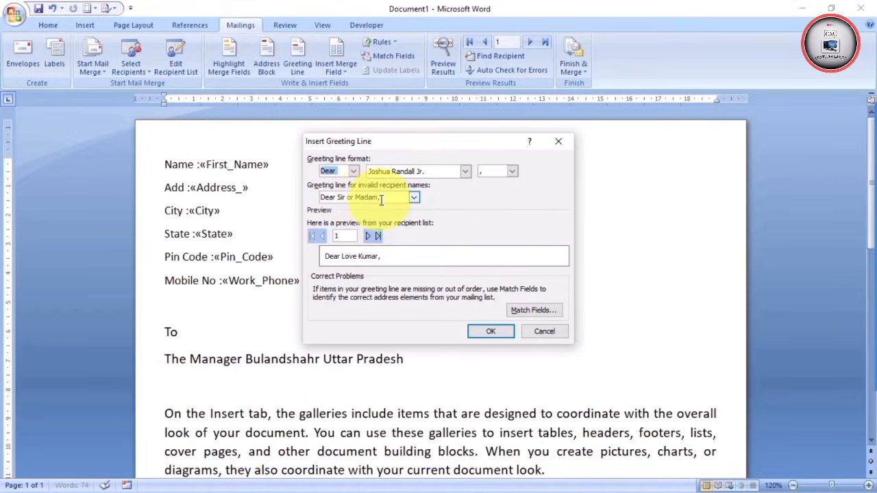
left_click(413, 198)
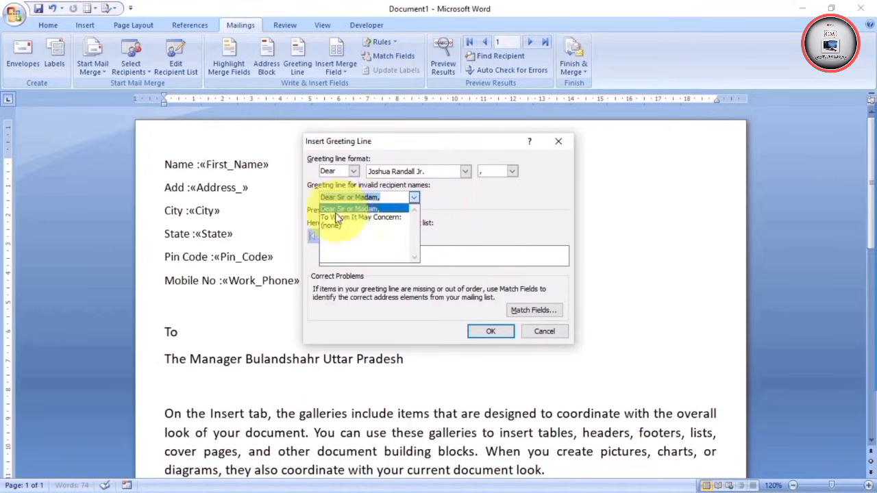
left_click(326, 225)
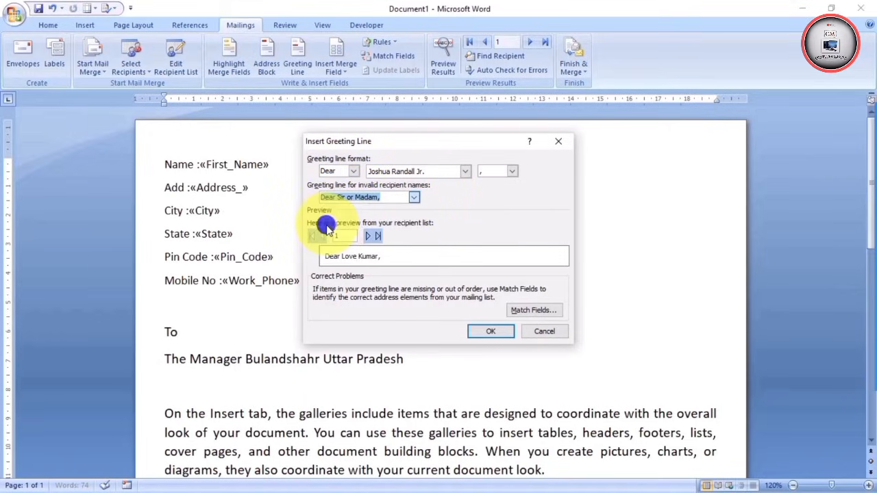
left_click(413, 197)
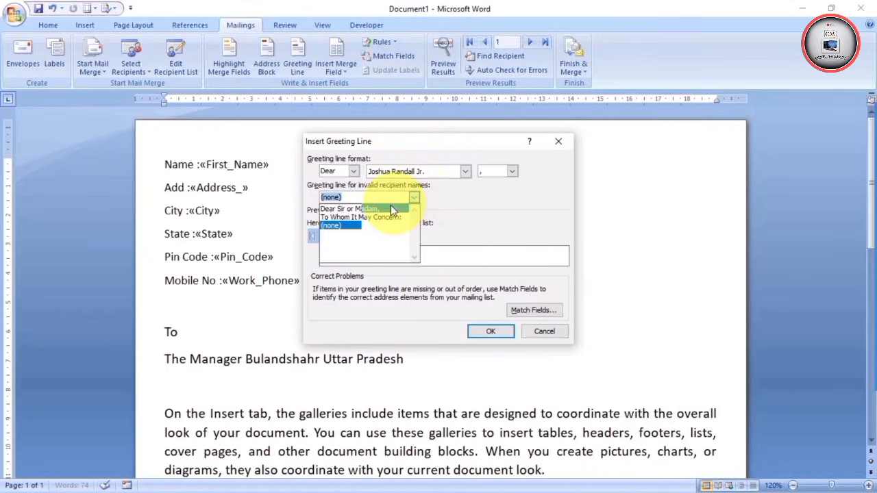
left_click(354, 209)
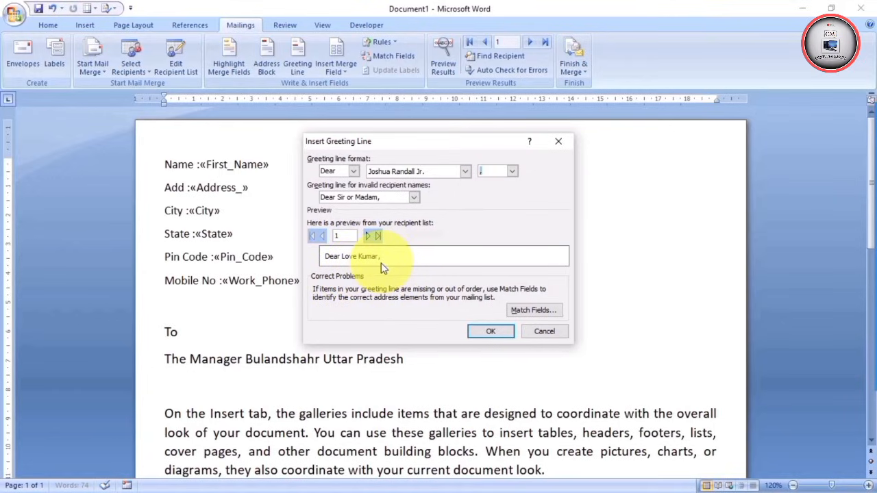
left_click(491, 331)
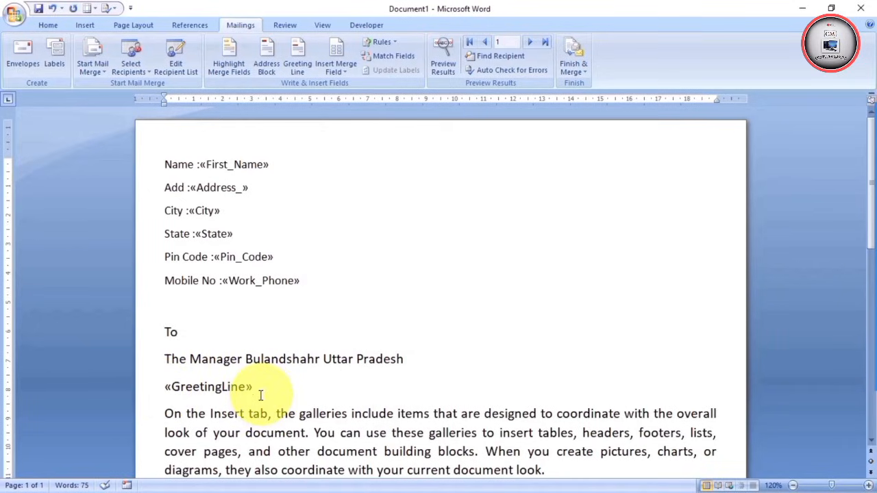
Replace the word "On" opening the body paragraph with the «First_Name» field
scroll(261, 394, "down", 1)
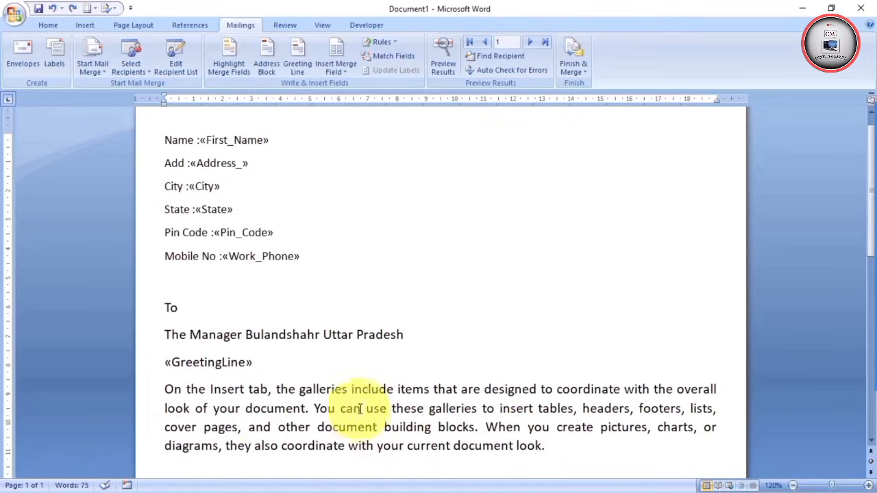
left_click(388, 408)
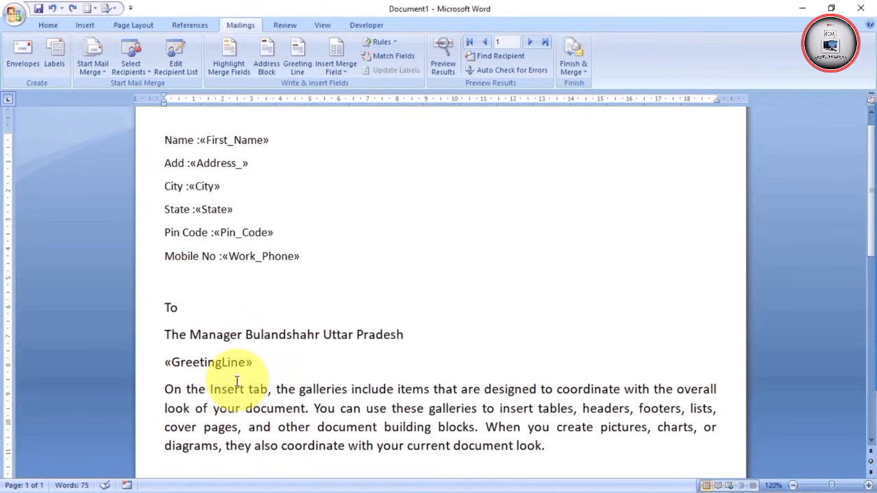
key("BackSpace")
key("BackSpace")
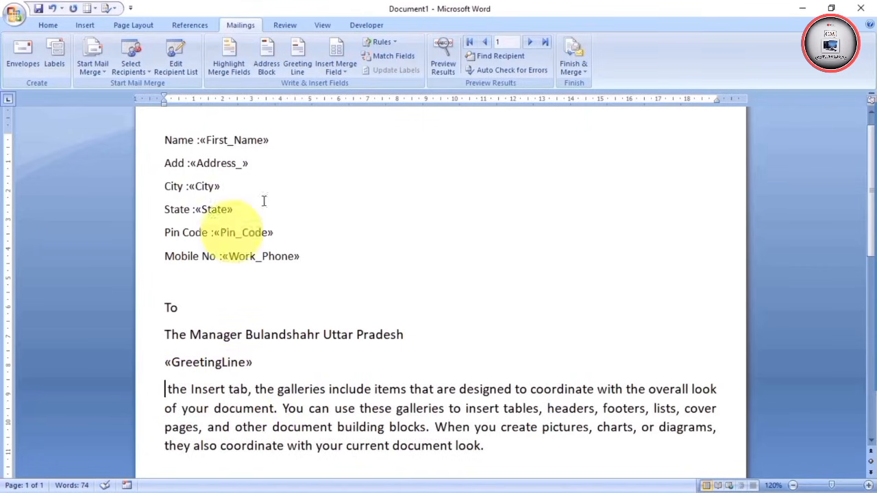
left_click(345, 73)
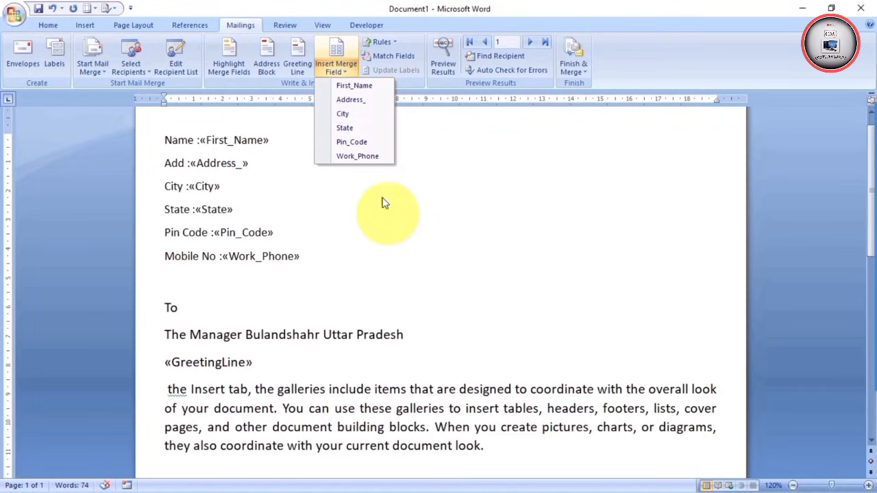
left_click(350, 84)
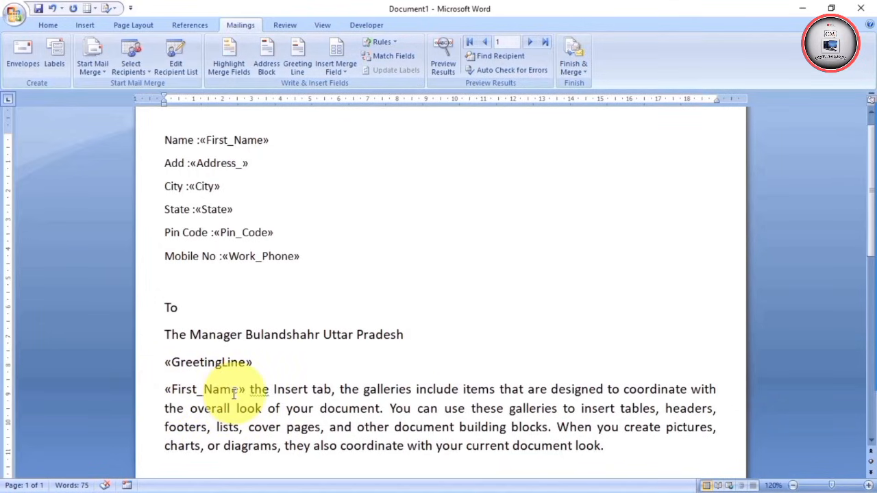
scroll(226, 390, "up", 1)
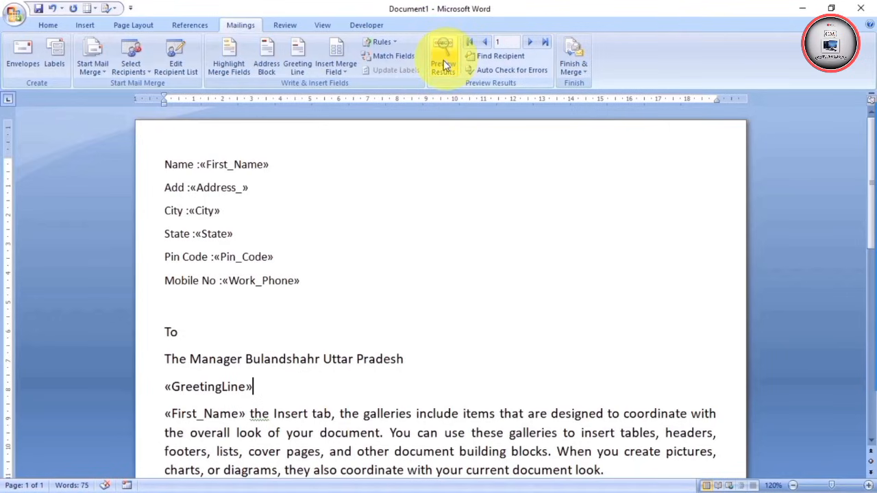
Preview the letter with real recipient data, then advance to record 2
left_click(444, 63)
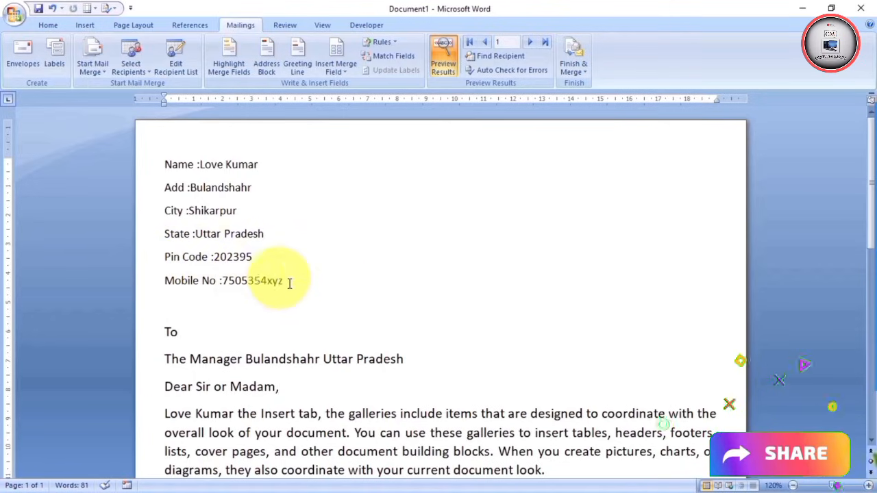
scroll(299, 295, "down", 1)
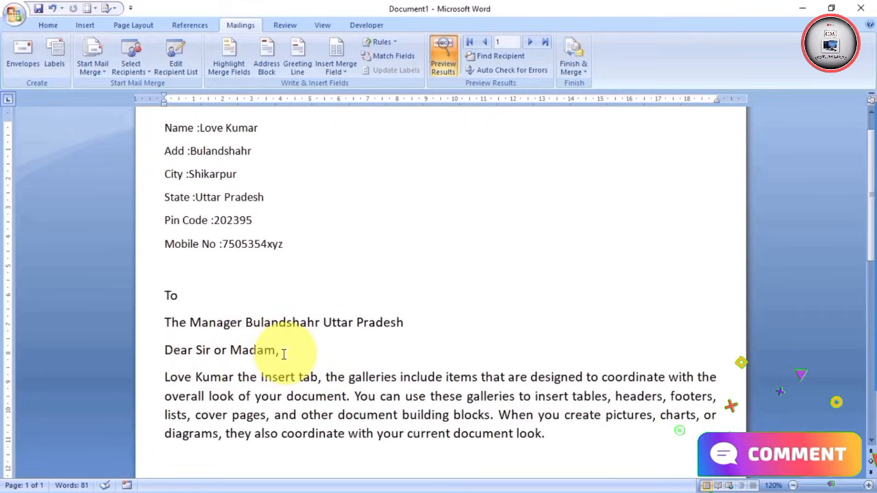
scroll(285, 352, "down", 1)
scroll(285, 353, "down", 1)
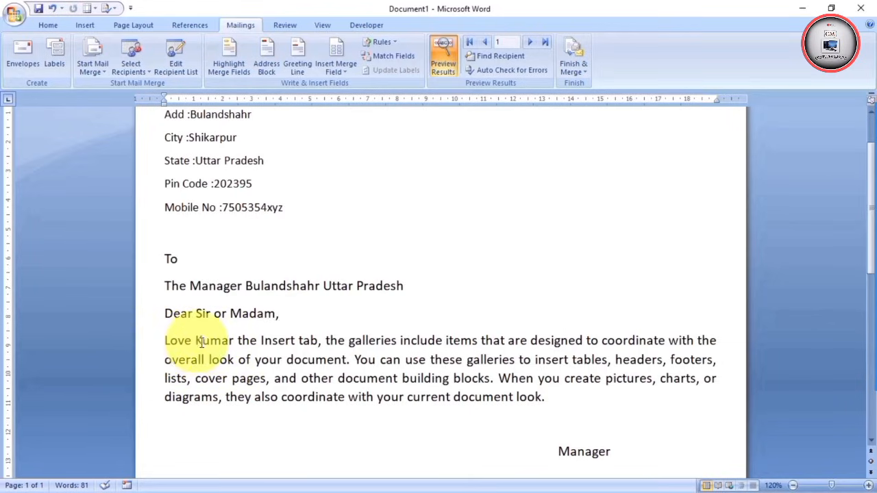
scroll(209, 343, "up", 3)
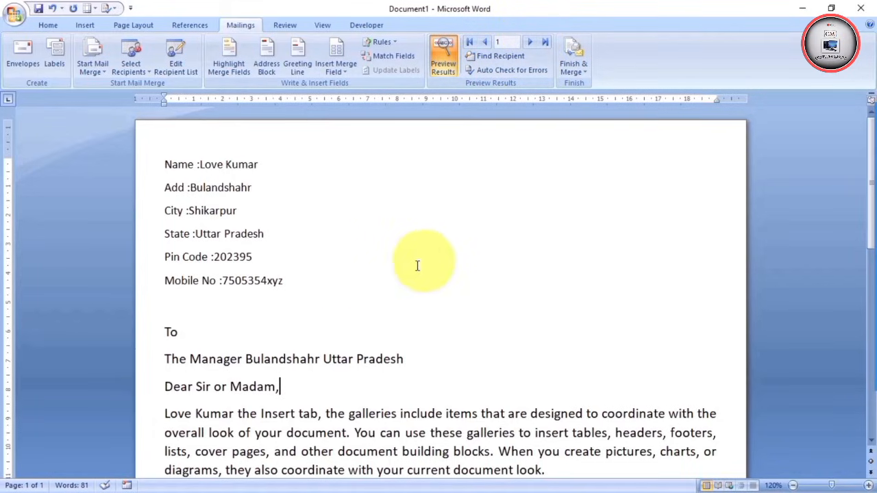
left_click(529, 41)
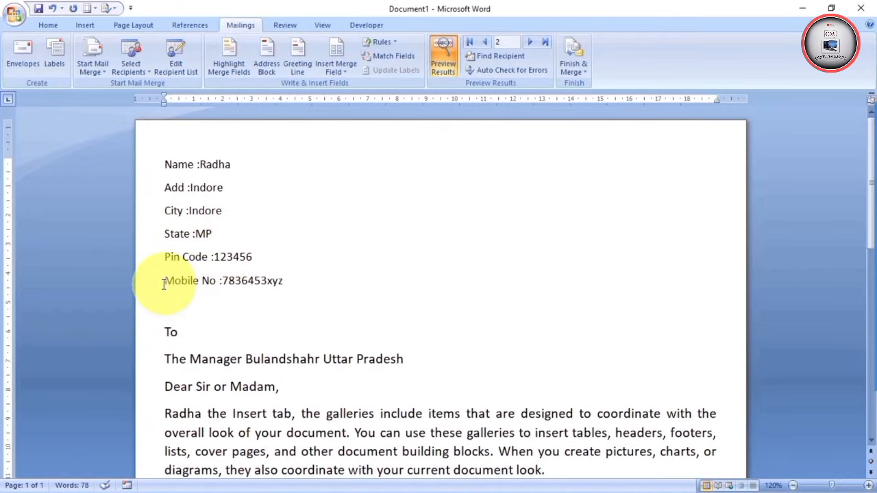
Advance the preview through records 3 and 4 to record 5, checking each letter
scroll(351, 303, "down", 2)
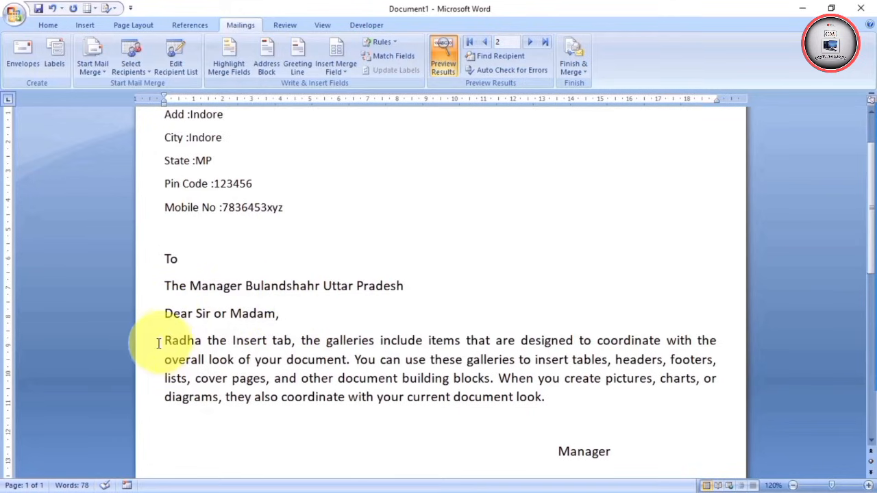
scroll(272, 312, "up", 2)
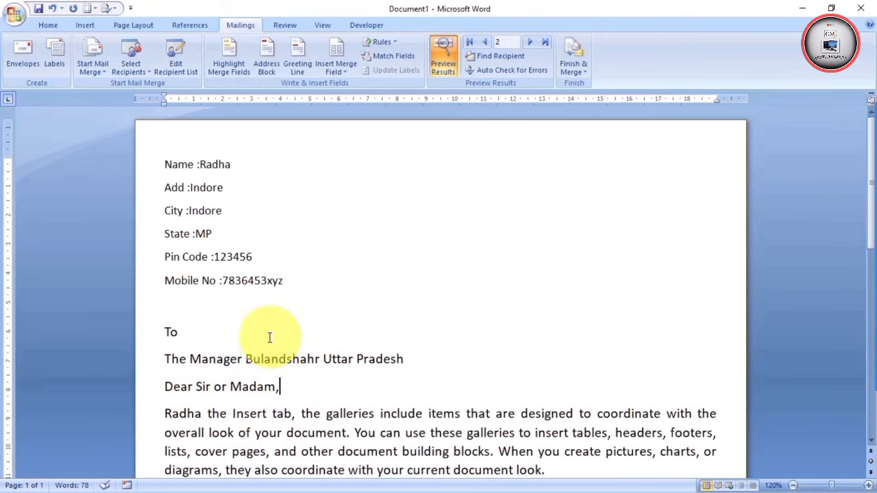
left_click(529, 42)
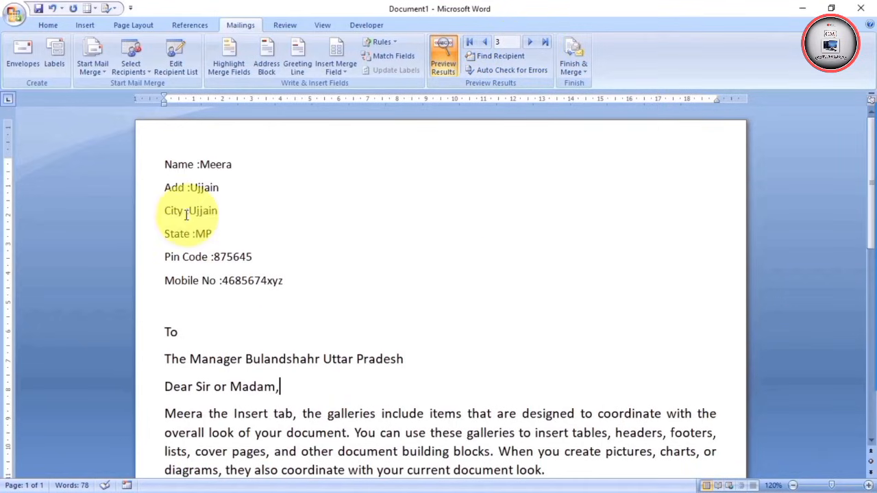
scroll(217, 205, "down", 3)
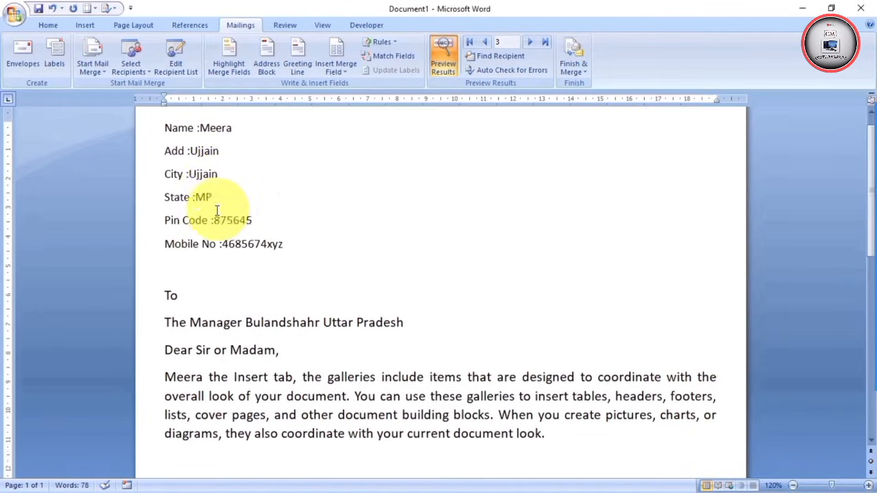
scroll(274, 316, "up", 3)
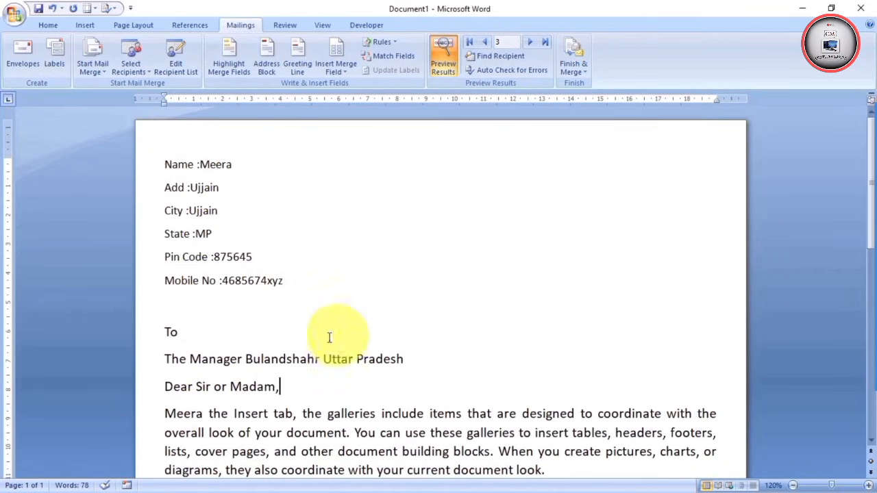
left_click(532, 43)
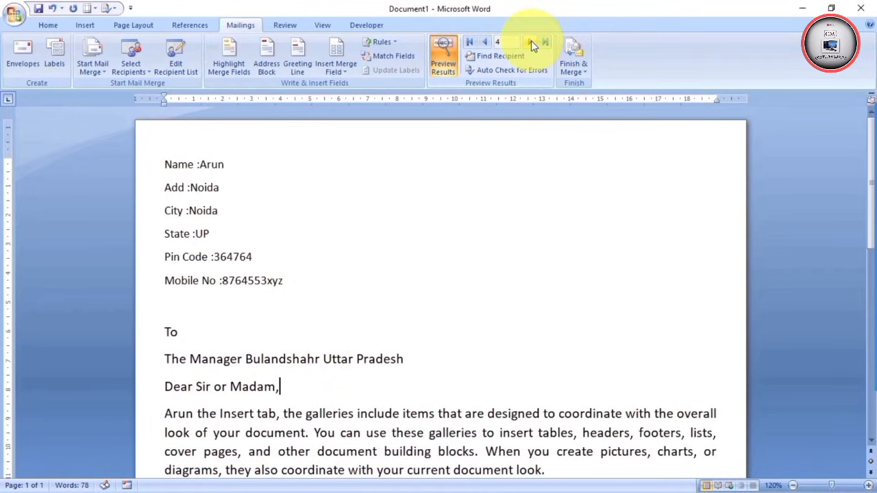
left_click(532, 43)
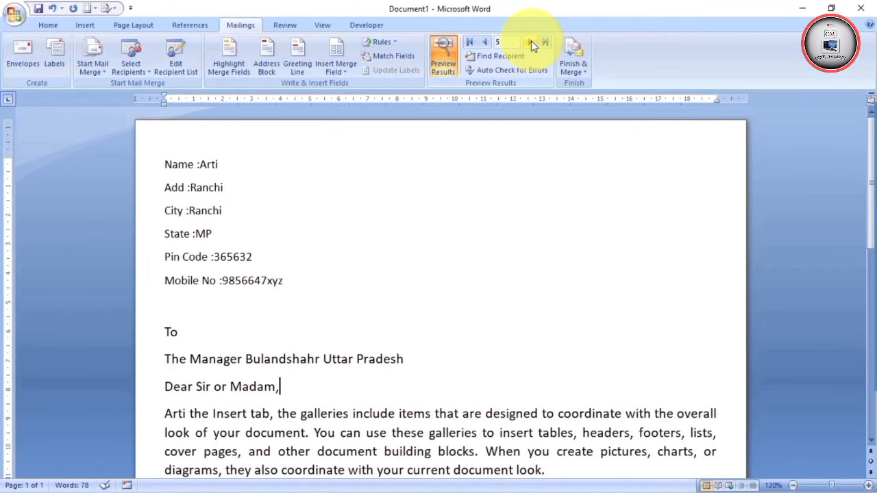
scroll(380, 220, "down", 1)
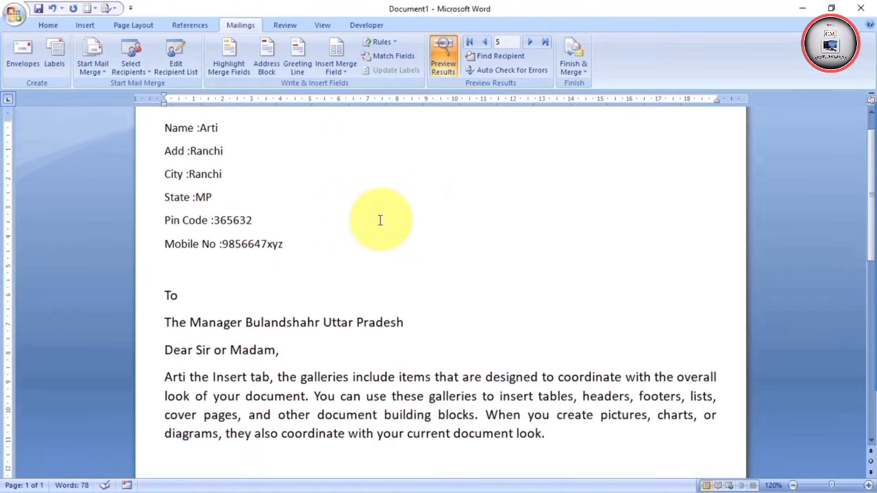
scroll(381, 220, "down", 1)
scroll(380, 219, "up", 2)
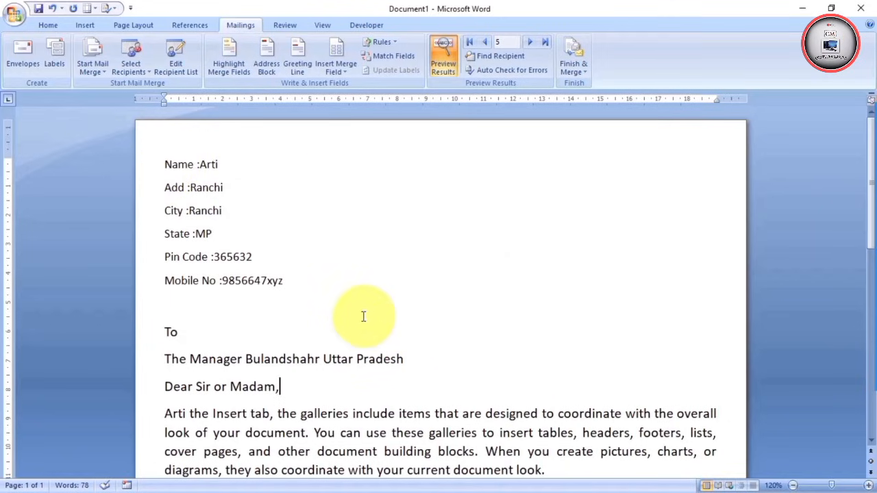
scroll(365, 302, "down", 2)
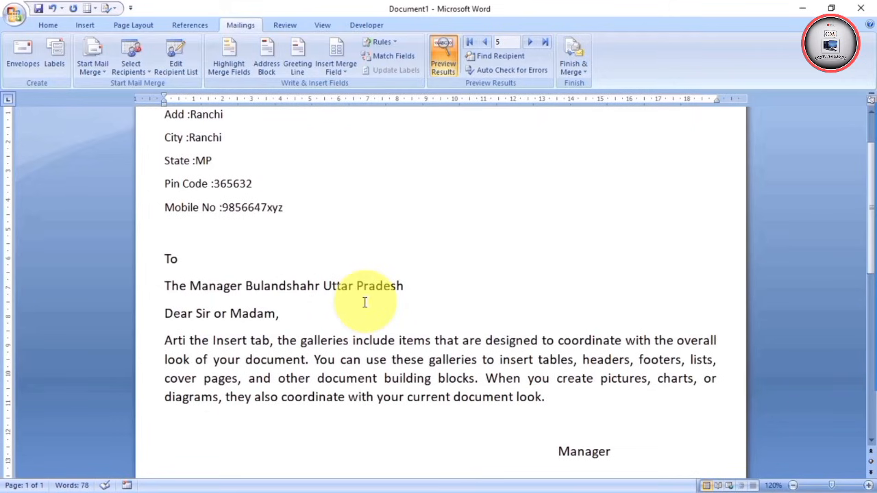
scroll(365, 302, "up", 2)
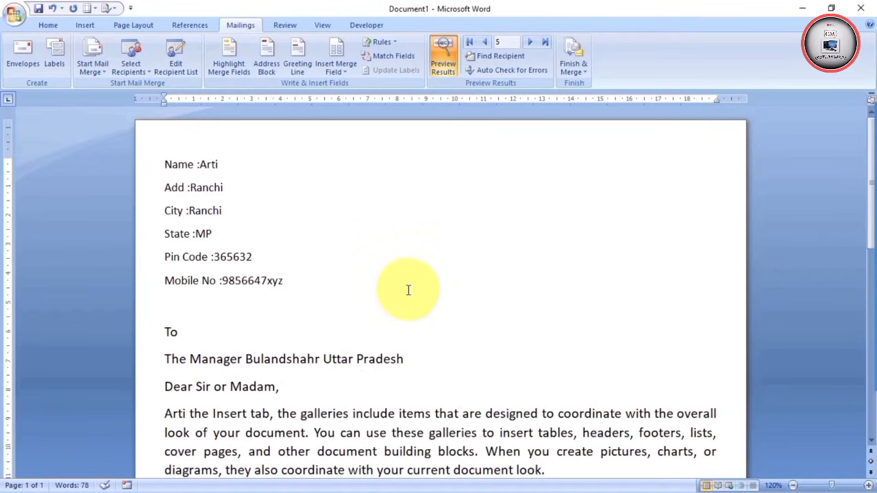
left_click(194, 71)
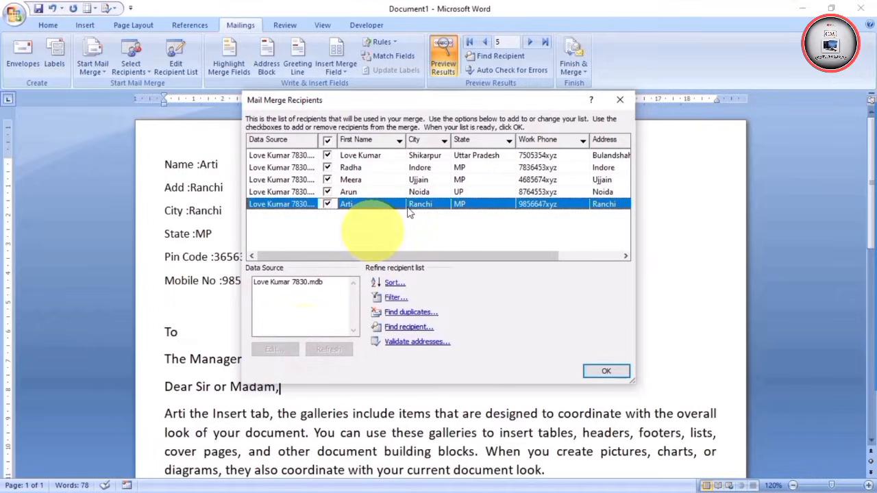
left_click(620, 91)
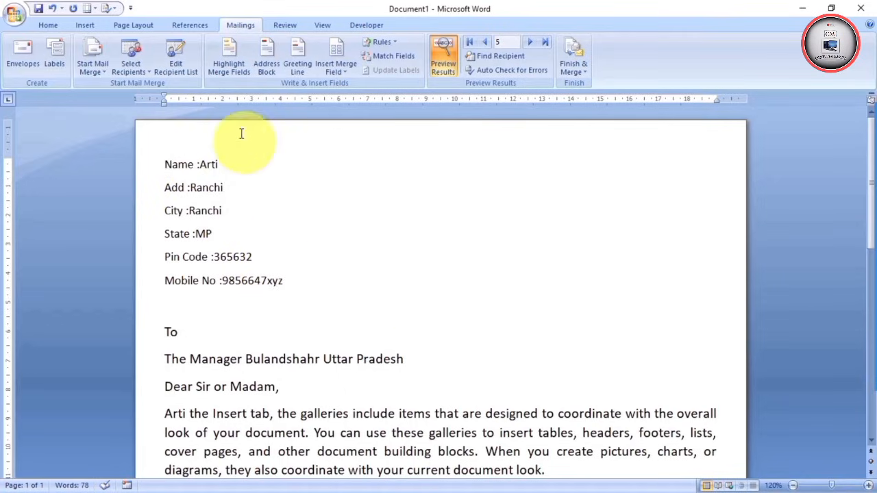
Shade all merge fields in the letter, then bring up the Finish & Merge options
left_click(224, 51)
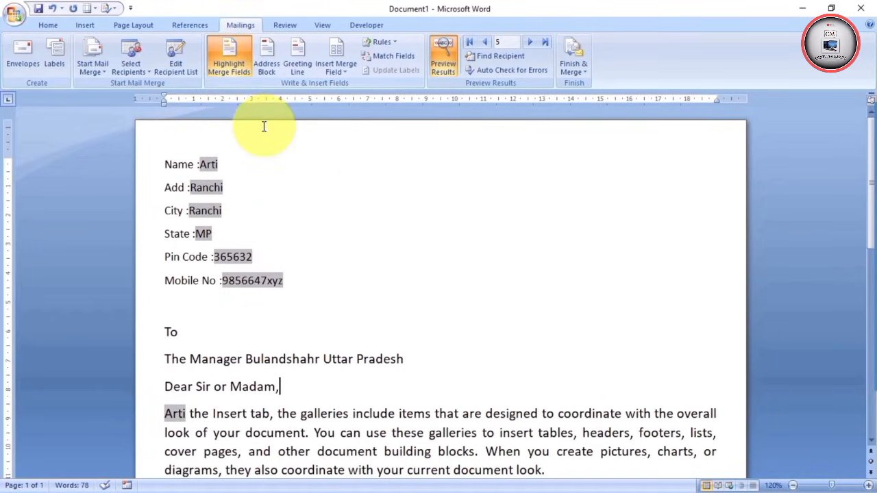
scroll(264, 126, "down", 2)
scroll(276, 202, "up", 2)
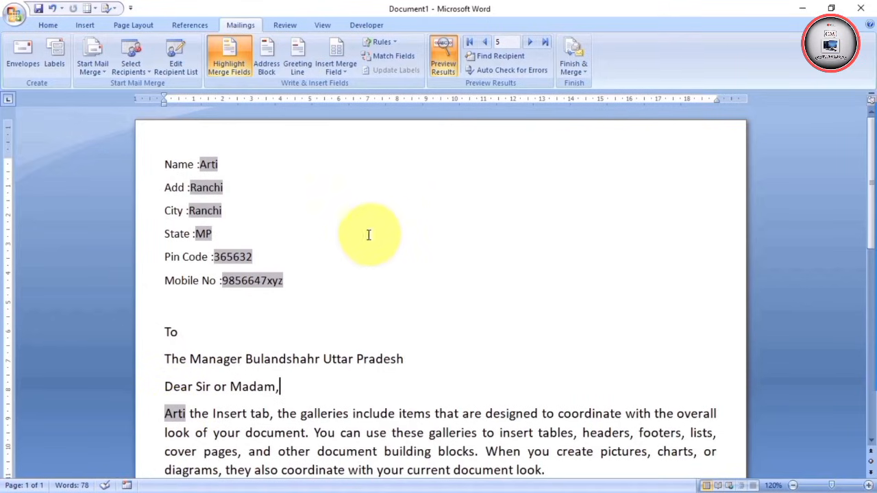
left_click(582, 70)
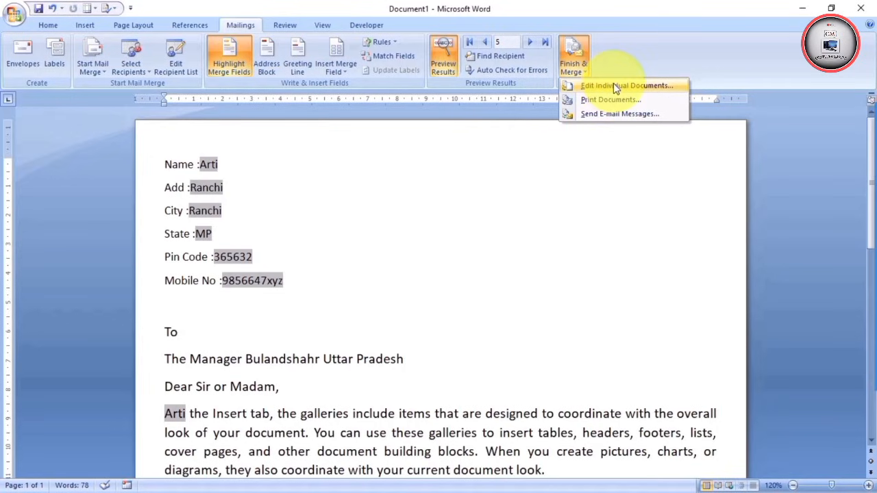
Merge all records into a new document with Edit Individual Documents
left_click(614, 85)
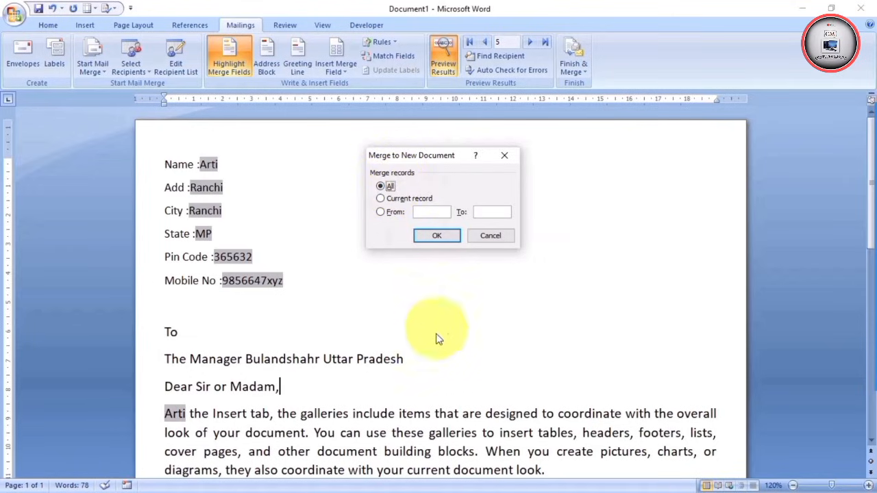
left_click(437, 236)
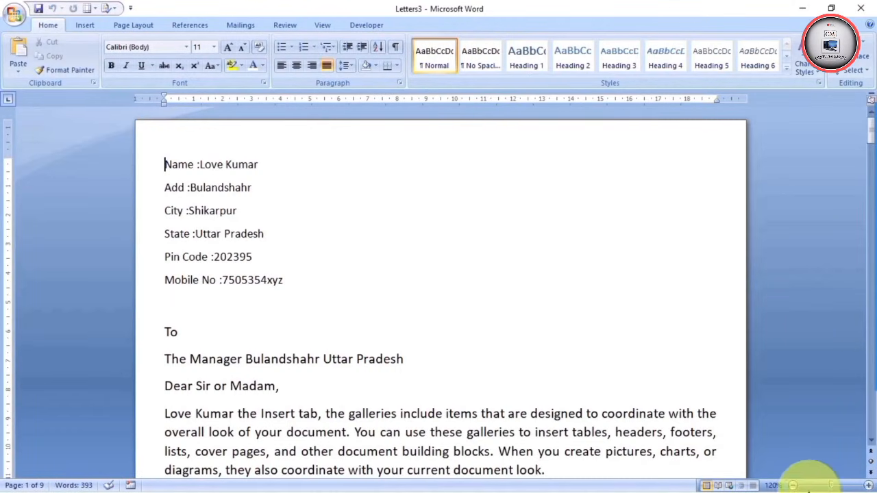
Zoom out to view many merged letters, then back in to two side by side
left_click(791, 486)
left_click(792, 486)
left_click(792, 486)
left_click(791, 487)
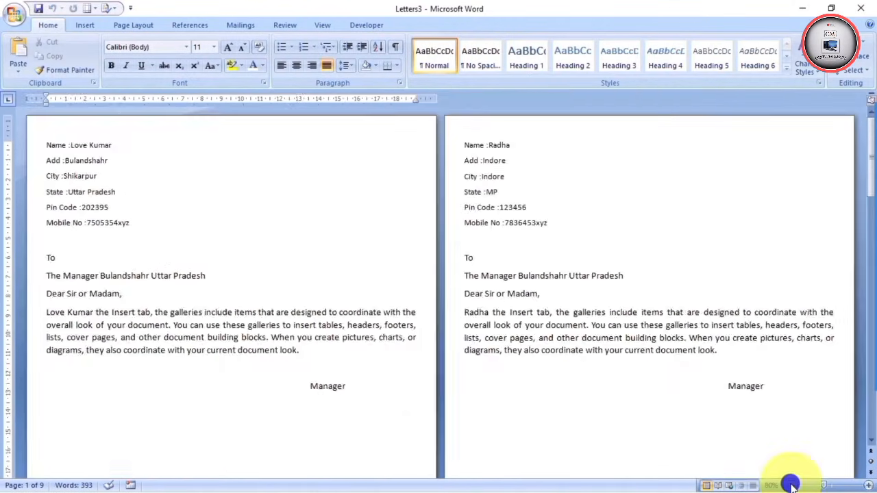
left_click(791, 487)
left_click(792, 486)
left_click(791, 486)
left_click(791, 486)
left_click(792, 486)
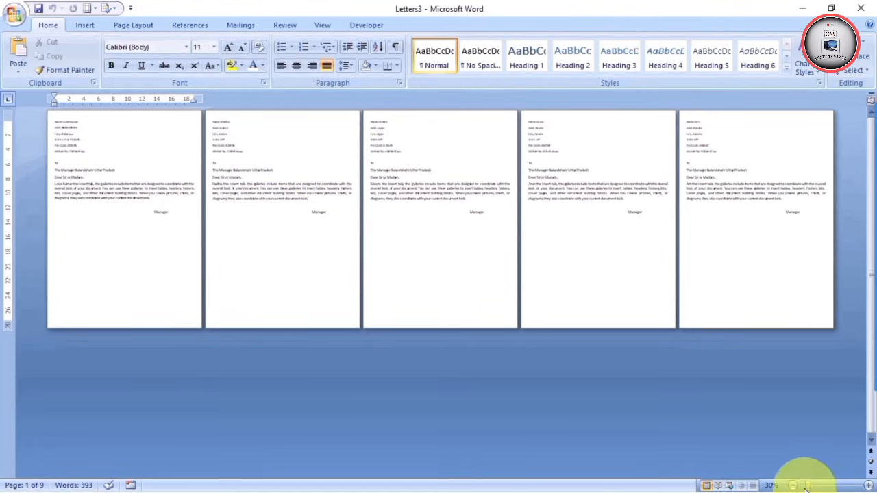
left_click(868, 485)
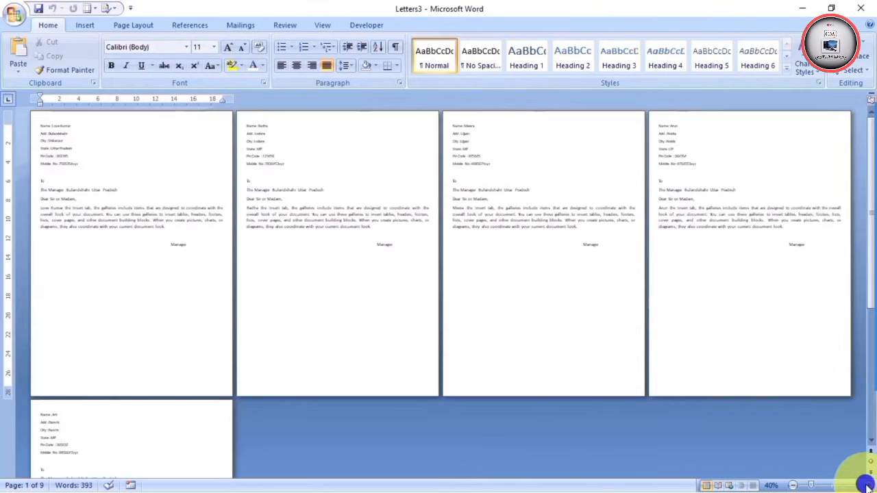
left_click(868, 485)
left_click(867, 486)
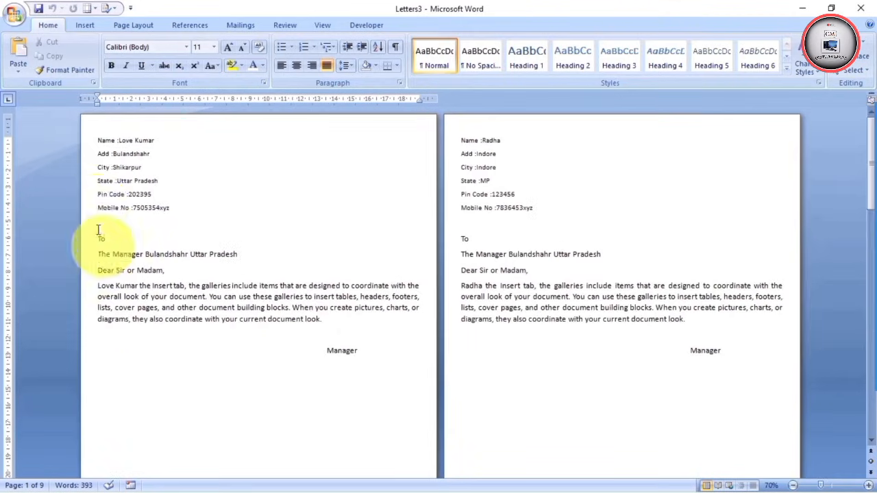
Scroll through the merged letters, then close Letters3 without saving
left_click(98, 141)
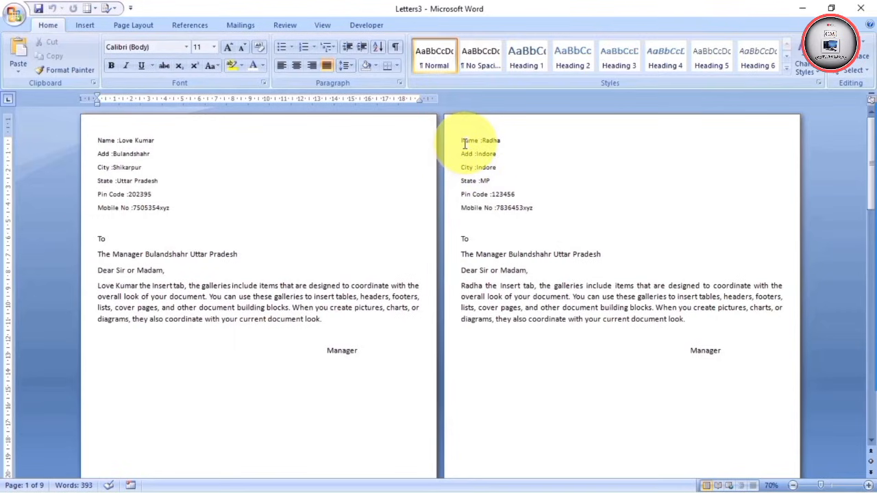
scroll(541, 205, "down", 6)
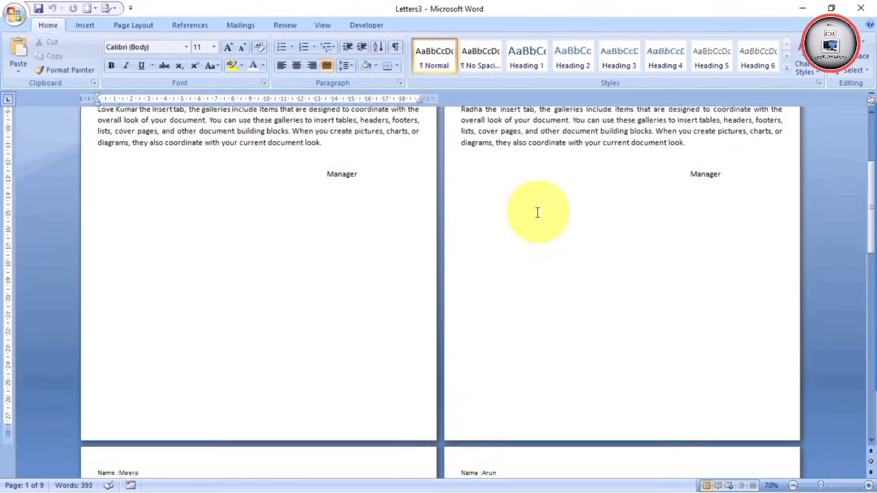
scroll(537, 213, "down", 9)
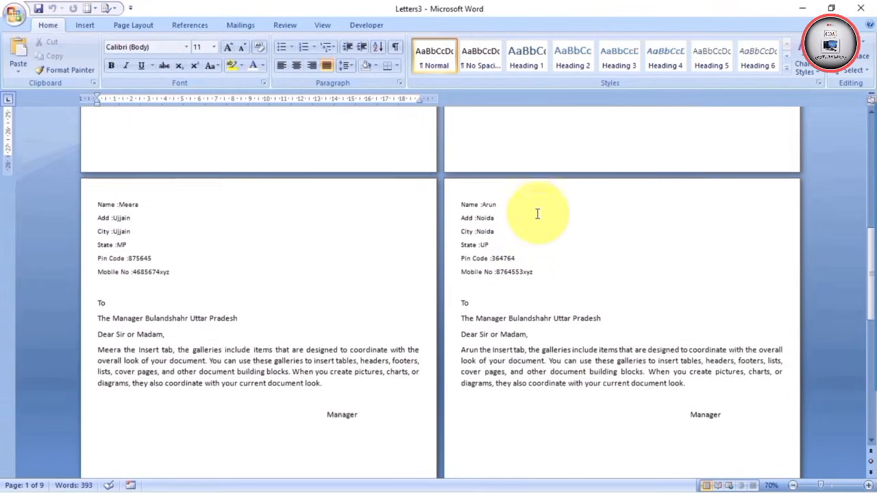
scroll(537, 214, "down", 1)
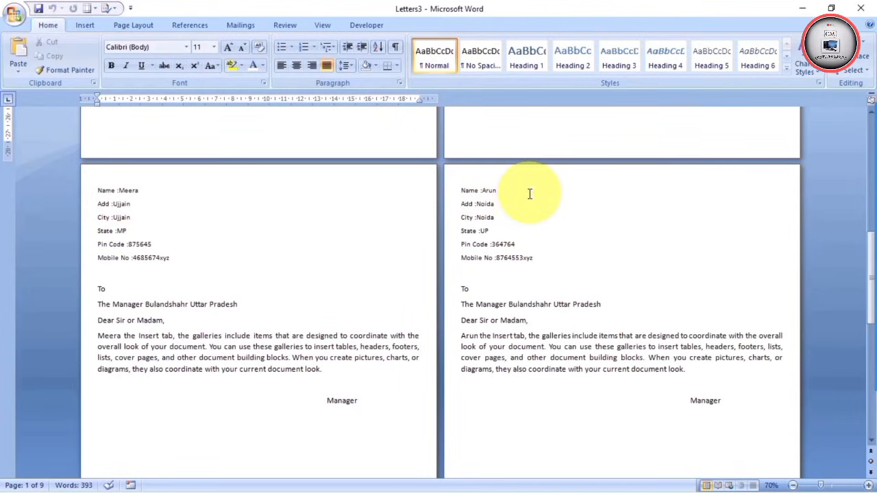
scroll(531, 195, "down", 5)
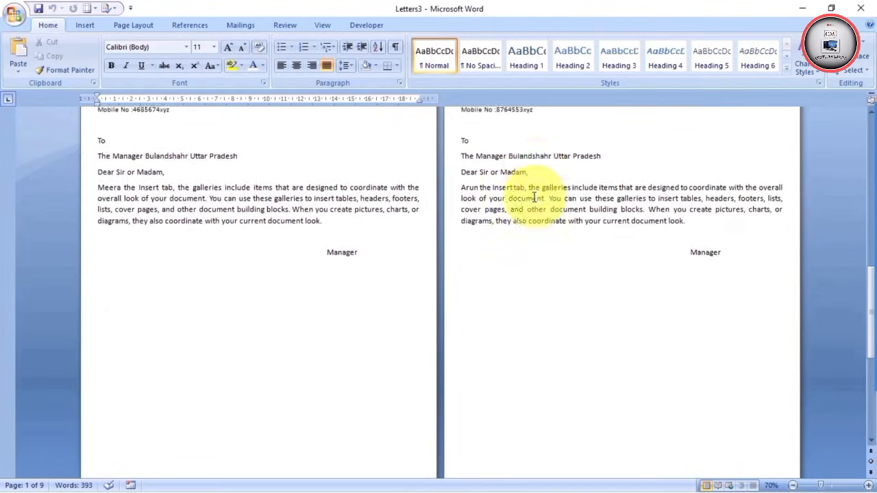
left_click(869, 473)
left_click(867, 485)
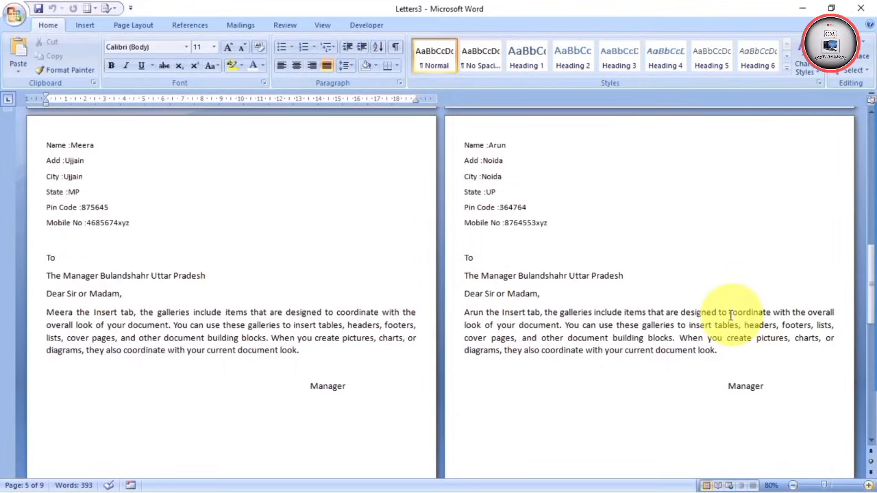
scroll(731, 315, "down", 4)
scroll(732, 316, "down", 9)
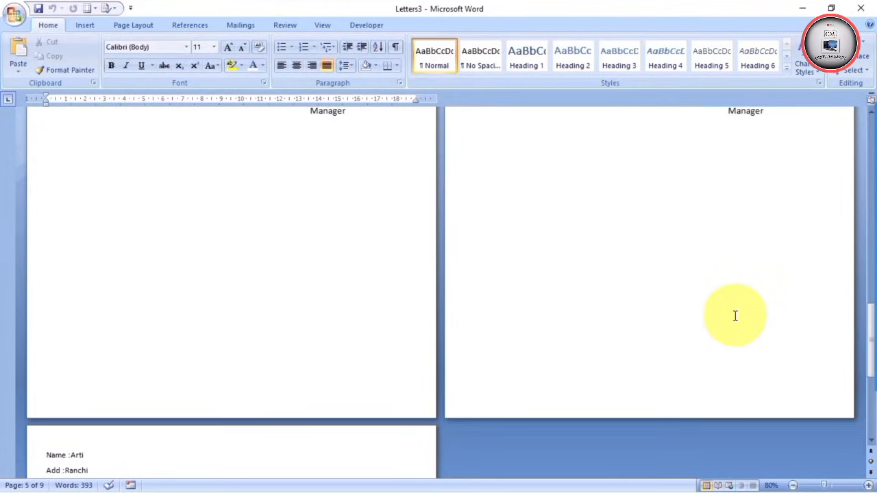
scroll(735, 322, "down", 3)
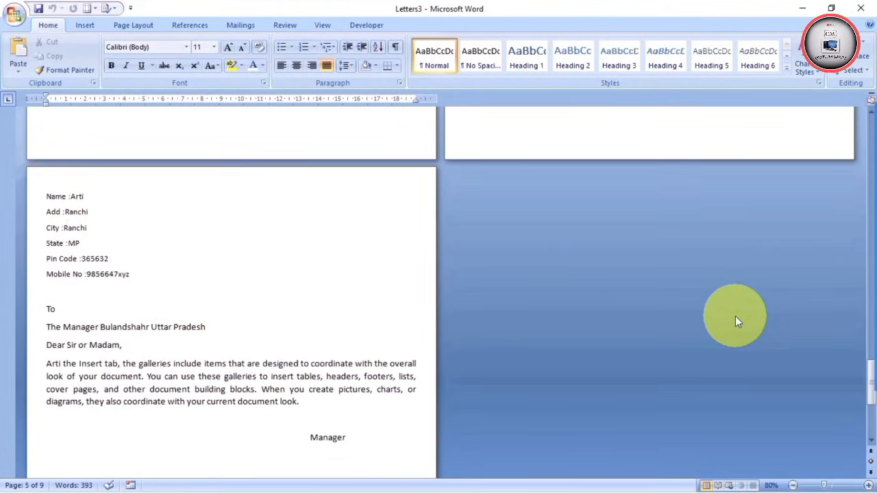
scroll(103, 212, "down", 1)
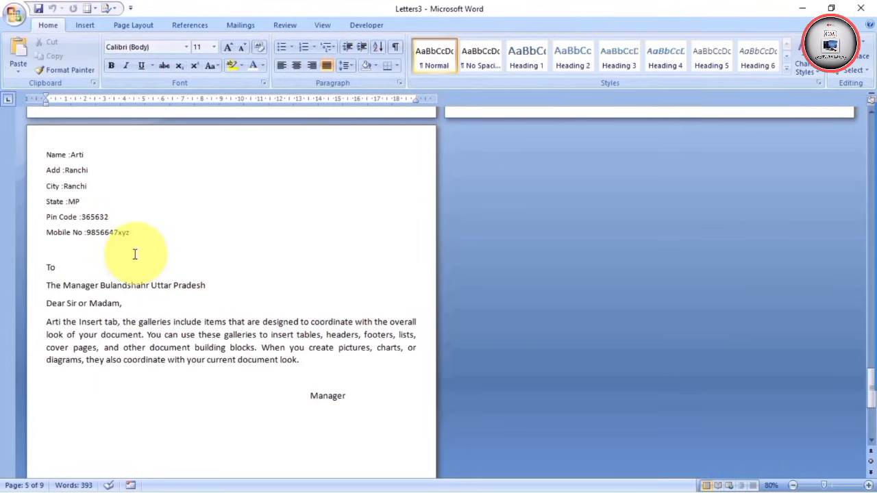
left_click(862, 10)
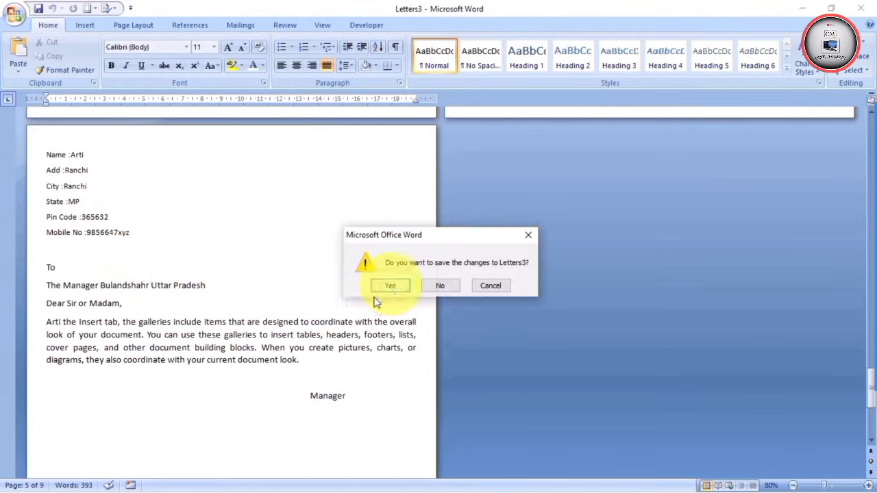
left_click(443, 287)
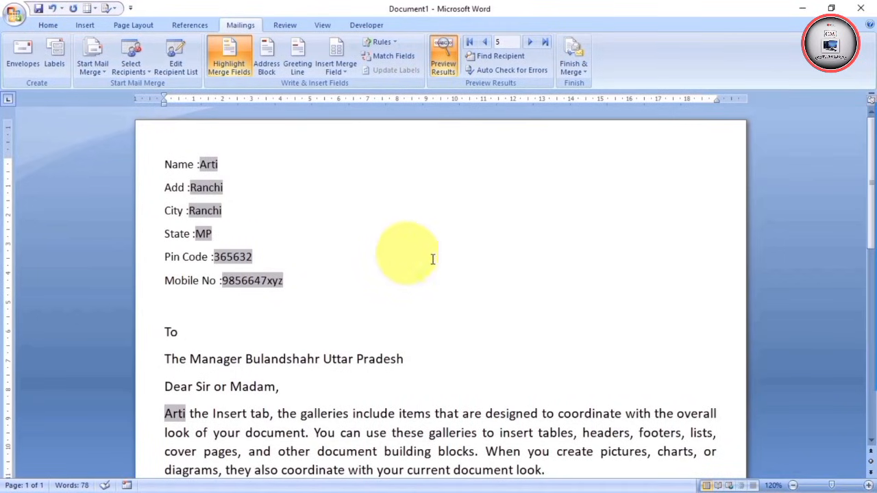
Merge only the current record, recipient 5, into a new document, Letters4
left_click(581, 72)
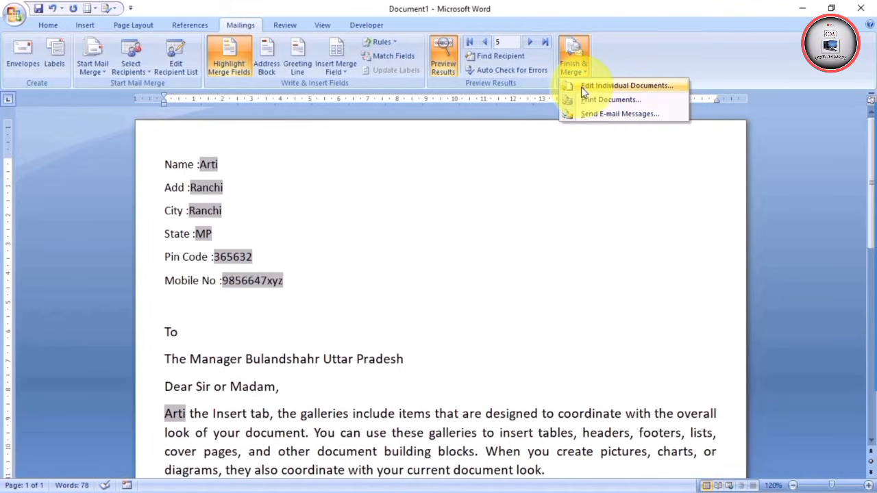
left_click(620, 85)
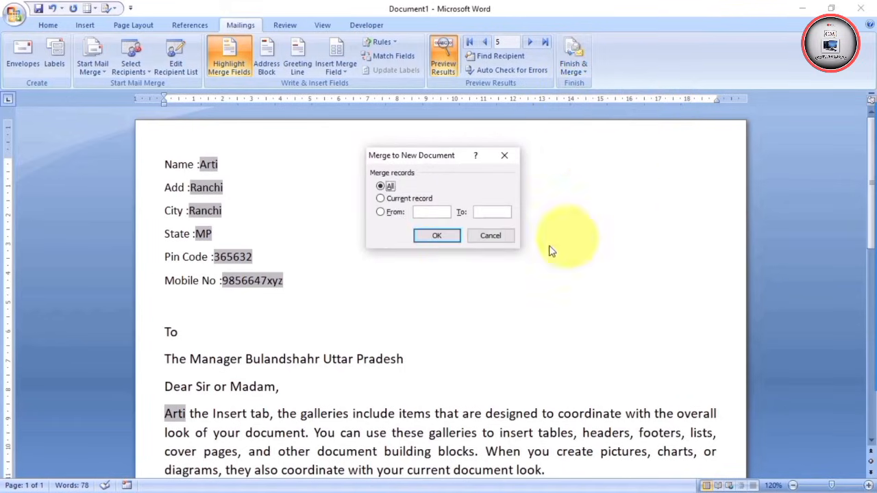
left_click(388, 198)
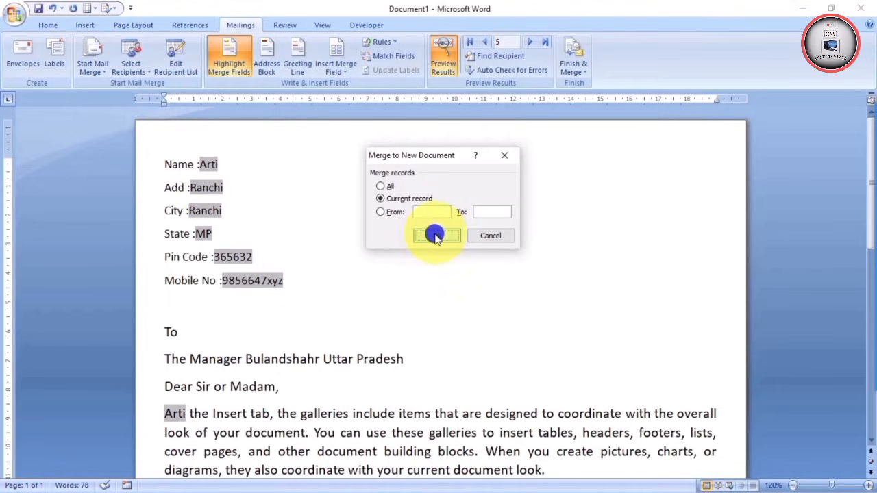
left_click(436, 237)
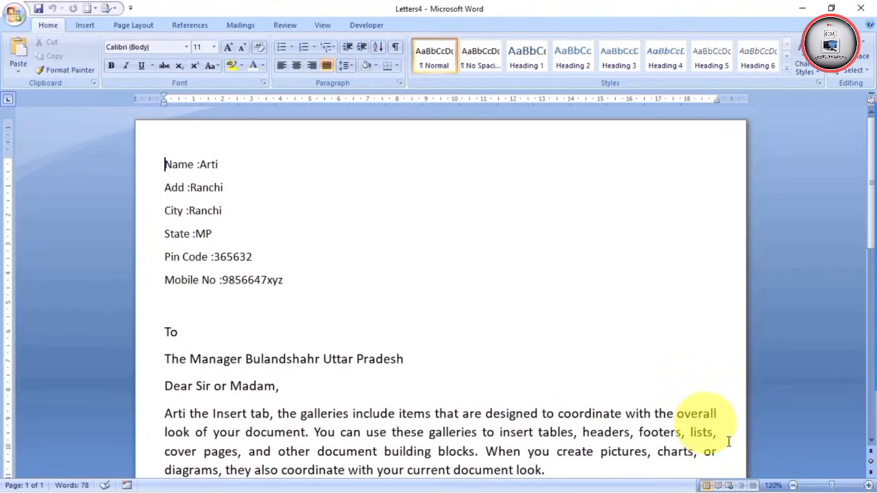
Zoom out to confirm Letters4 holds one letter, restore 120% zoom, and close it unsaved
left_click(792, 486)
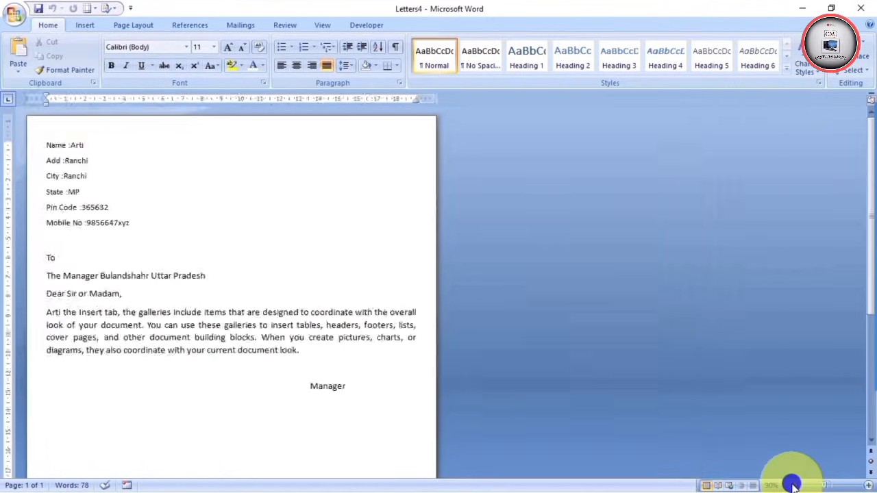
left_click(793, 486)
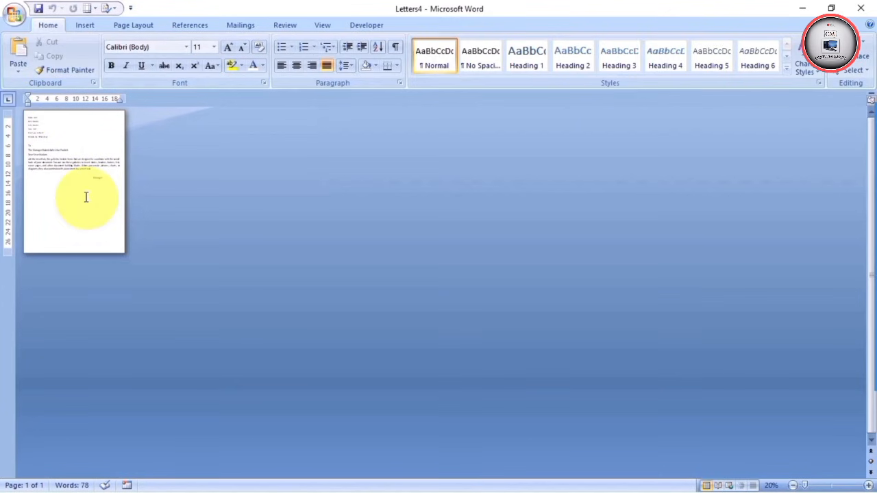
left_click(868, 486)
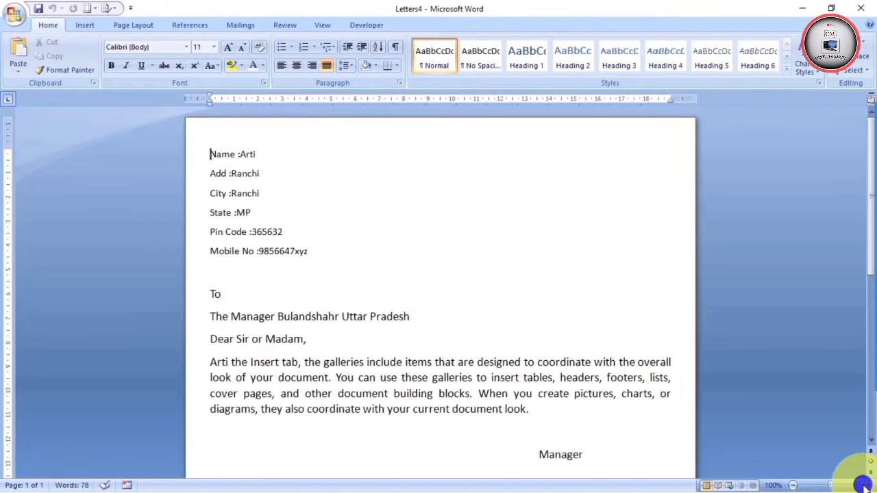
left_click(869, 486)
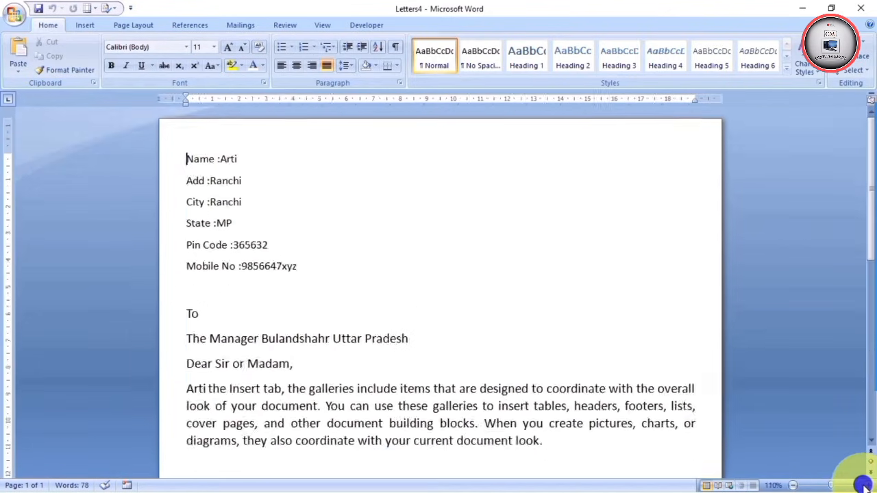
left_click(868, 486)
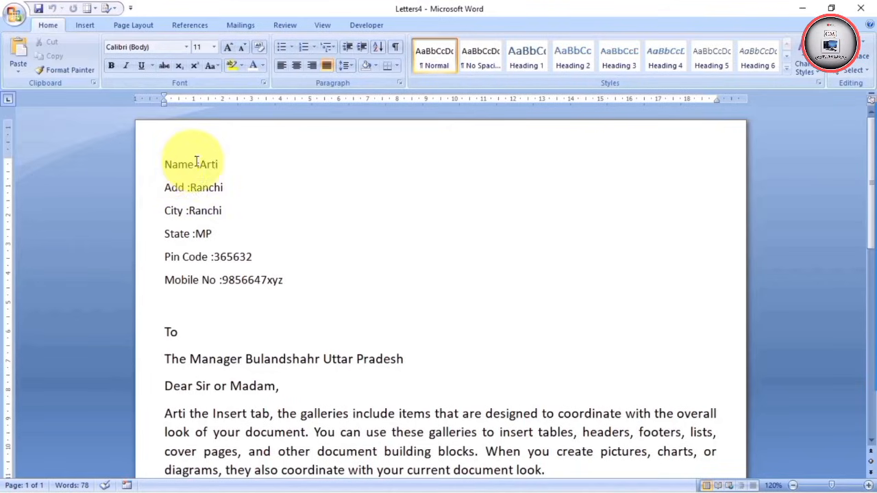
left_click(862, 10)
Discard Letters4, then merge records 2 to 4 into a new document with Edit Individual Documents
left_click(440, 288)
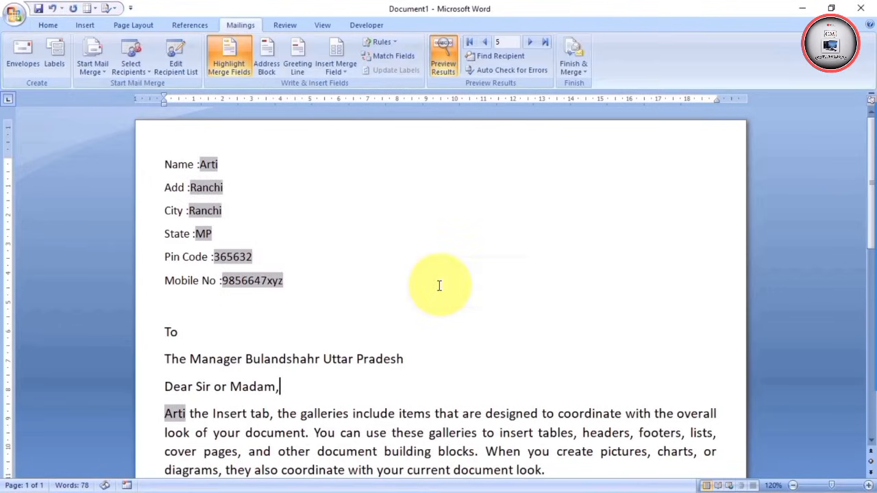
left_click(584, 69)
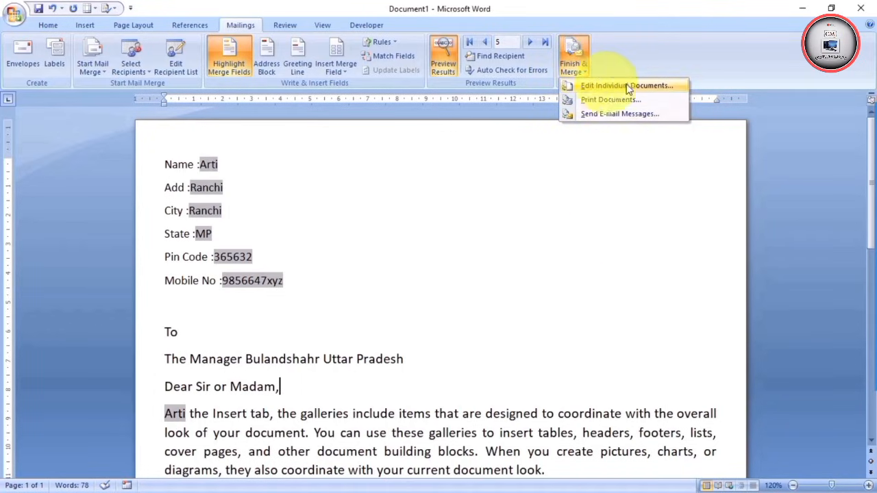
left_click(646, 87)
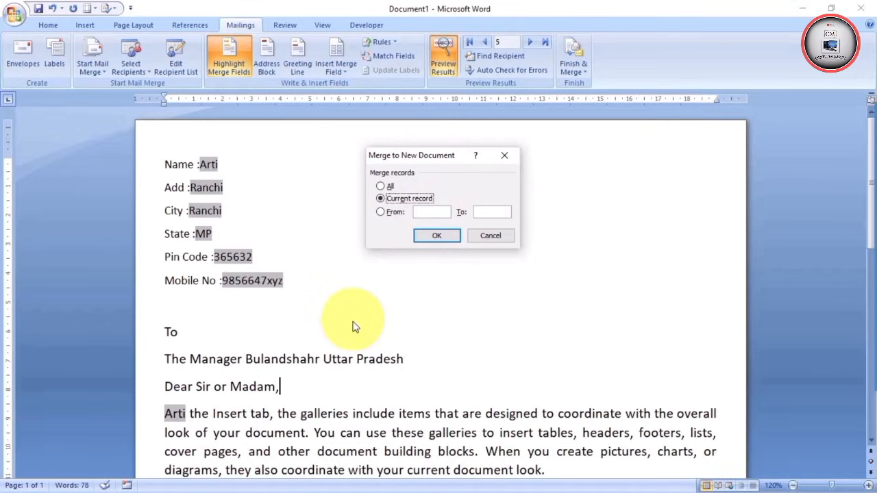
left_click(434, 213)
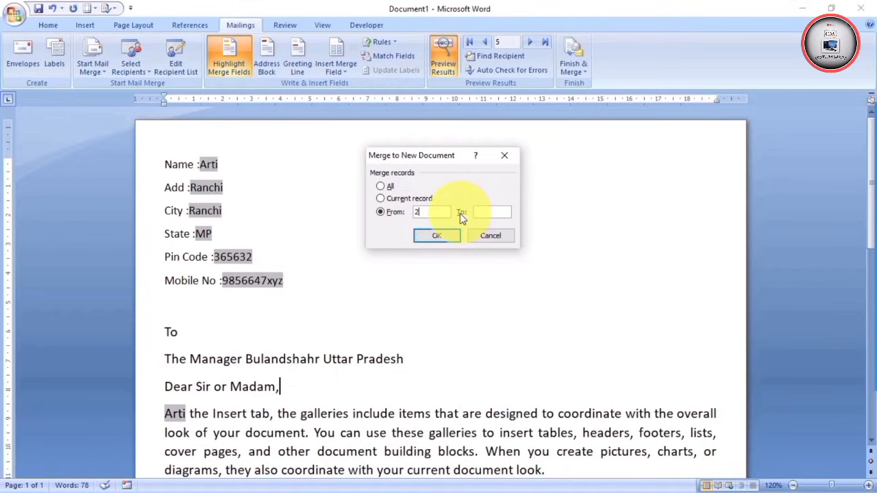
type("2")
left_click(480, 213)
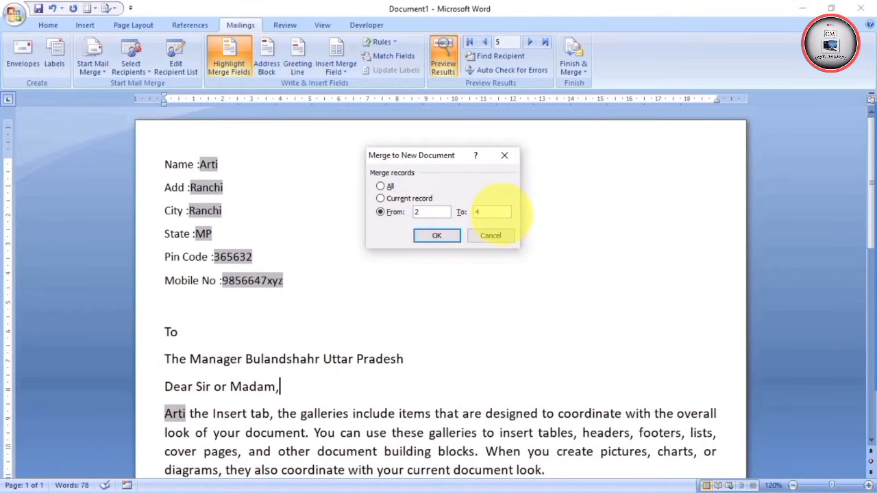
left_click(433, 235)
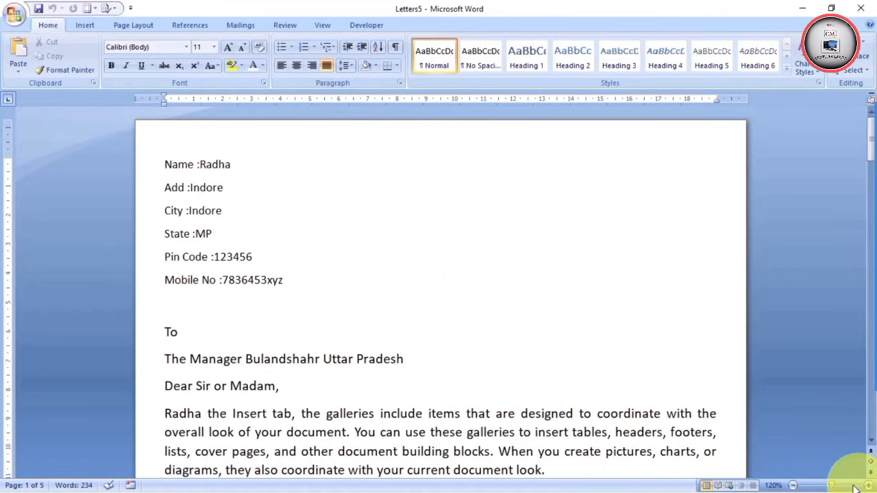
Zoom out on Letters5 to view the three merged letters side by side
left_click(793, 486)
left_click(793, 486)
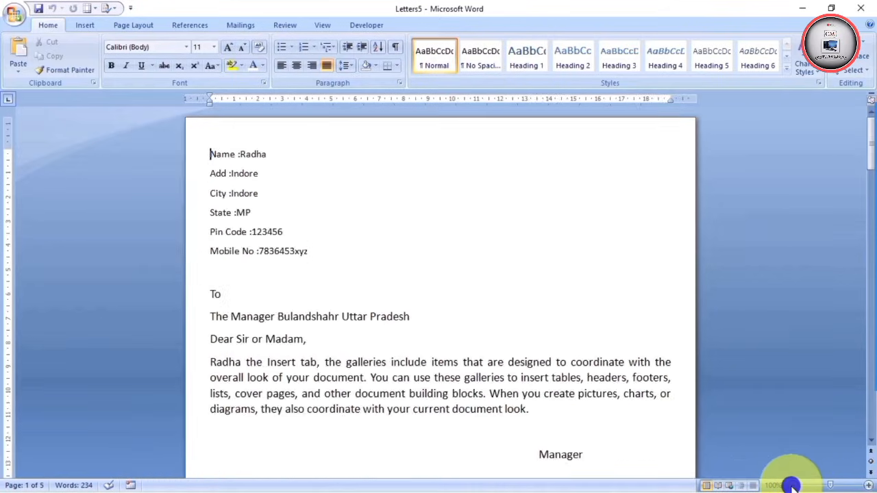
left_click(792, 486)
left_click(793, 486)
left_click(792, 485)
left_click(792, 486)
left_click(793, 486)
left_click(793, 485)
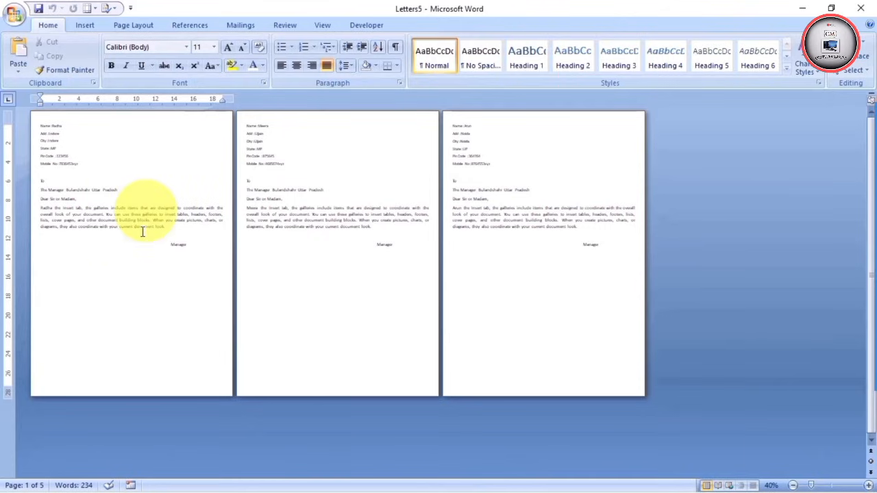
left_click_drag(318, 231, 346, 248)
left_click(521, 245)
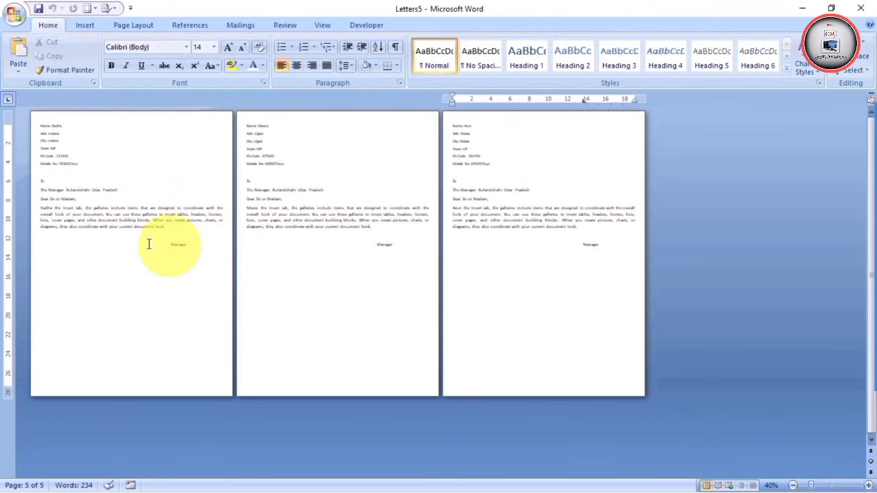
Zoom back in and scroll down through the merged letters to read each one
left_click(868, 485)
left_click(869, 485)
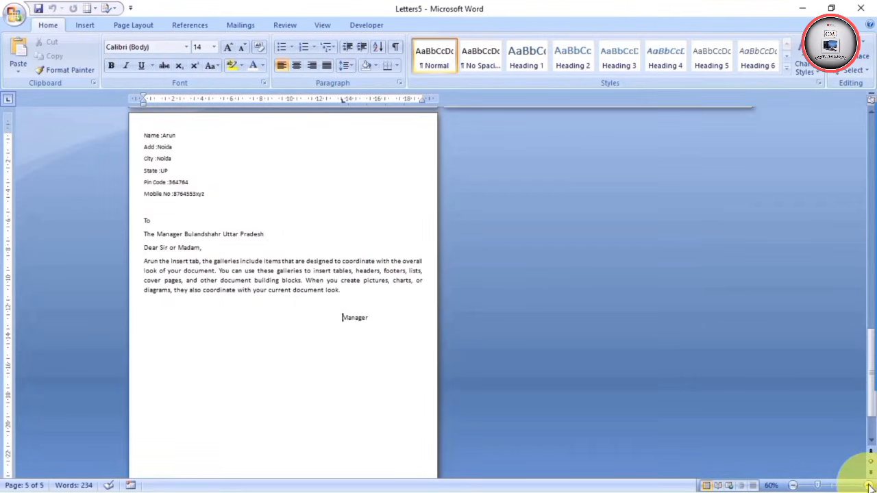
left_click(869, 485)
left_click(868, 485)
left_click(869, 485)
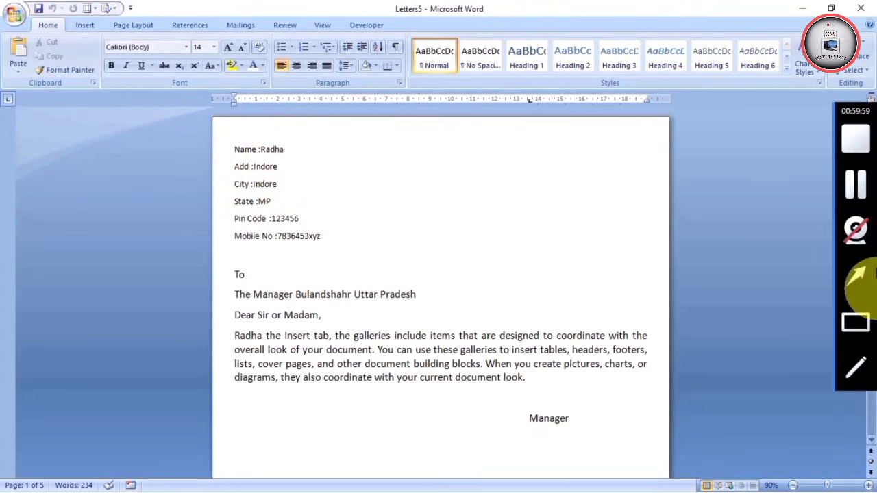
scroll(552, 217, "down", 12)
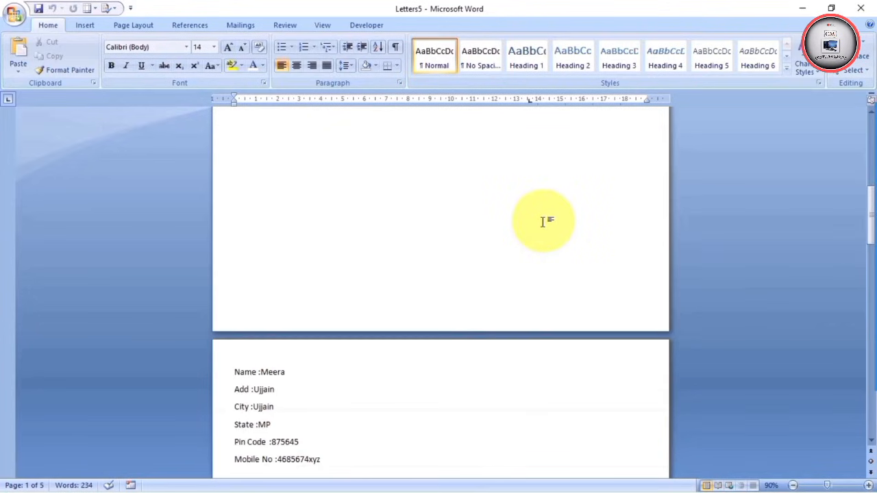
scroll(543, 222, "down", 4)
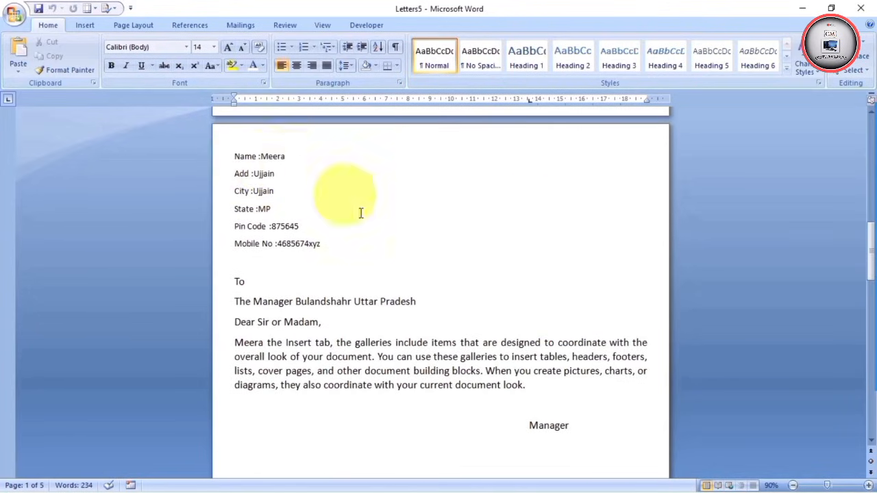
scroll(380, 233, "down", 2)
scroll(384, 237, "down", 12)
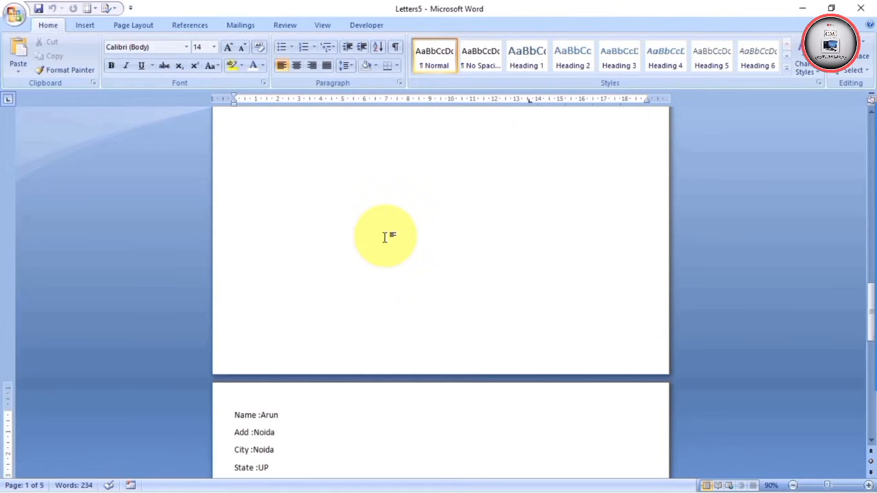
scroll(385, 237, "down", 2)
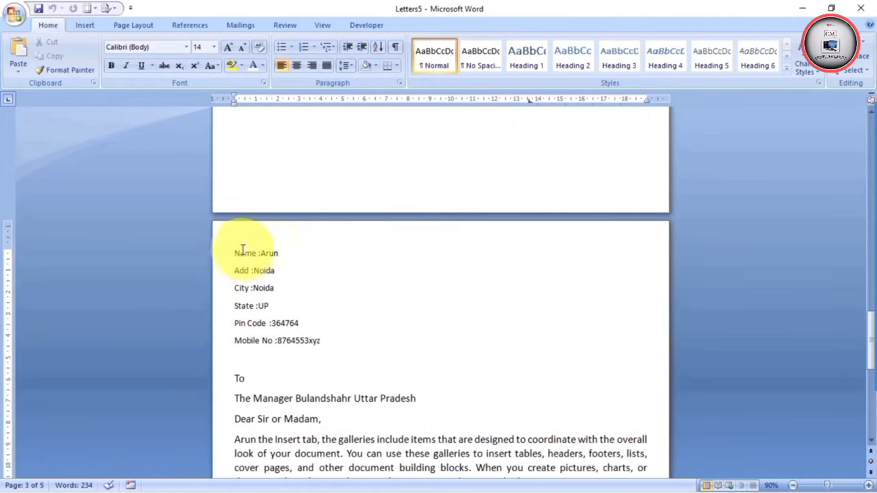
scroll(307, 264, "down", 8)
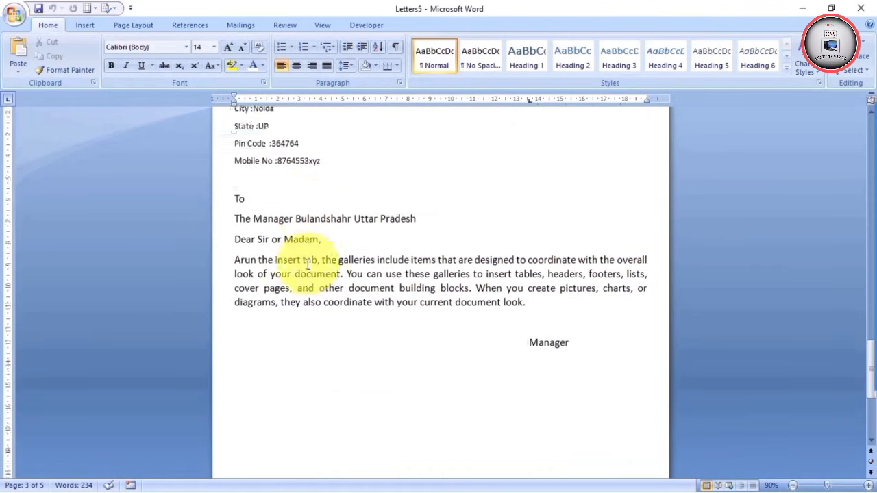
scroll(308, 264, "down", 4)
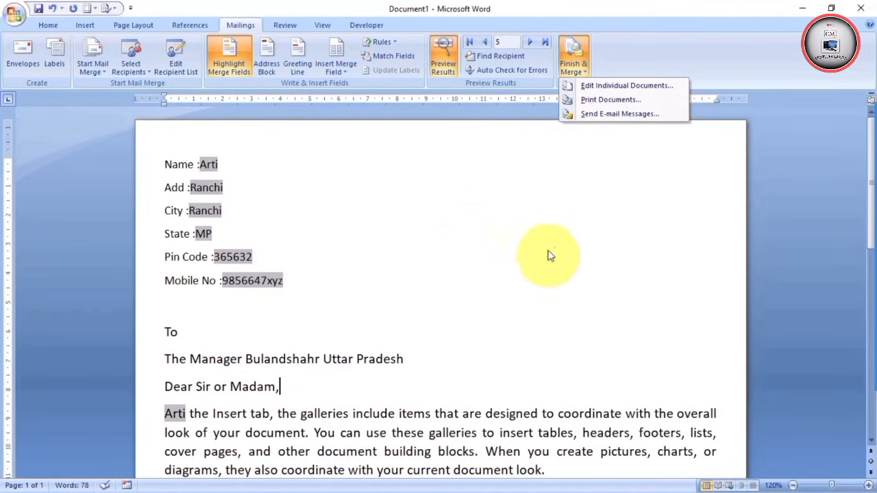
Open Merge to E-mail, check the To: field list, go to Subject line, and choose All records
left_click(605, 113)
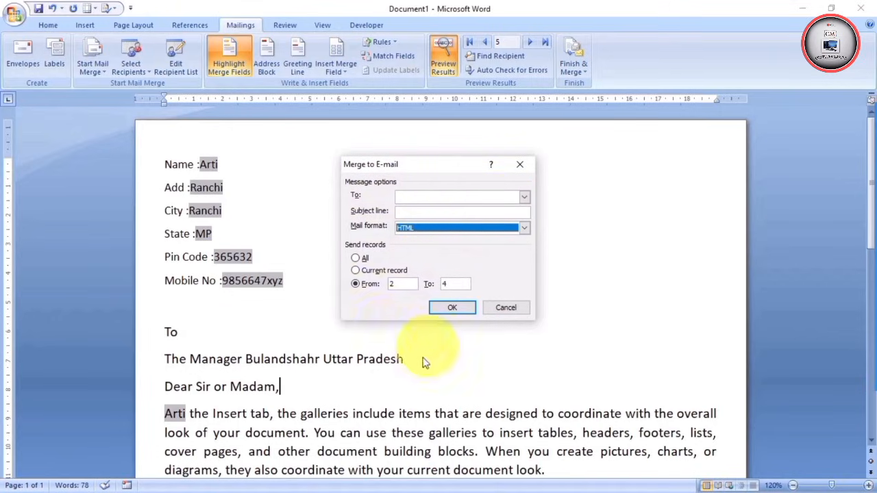
left_click(442, 198)
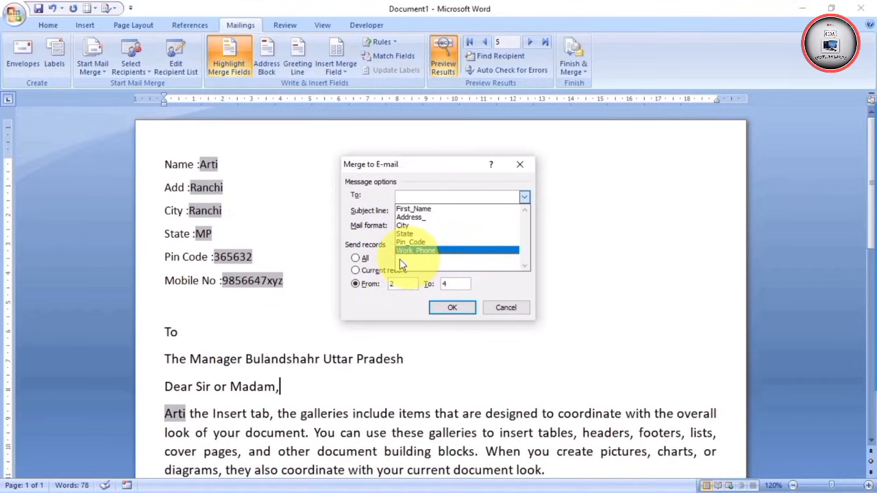
left_click(524, 196)
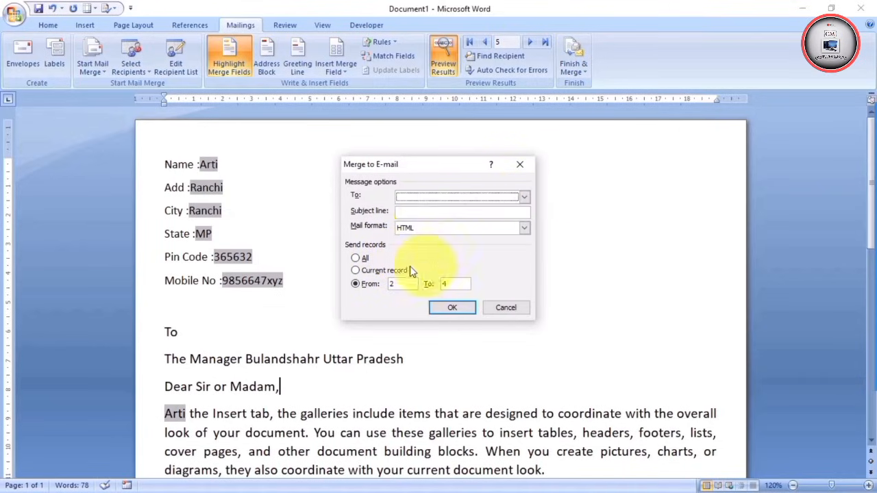
left_click(414, 211)
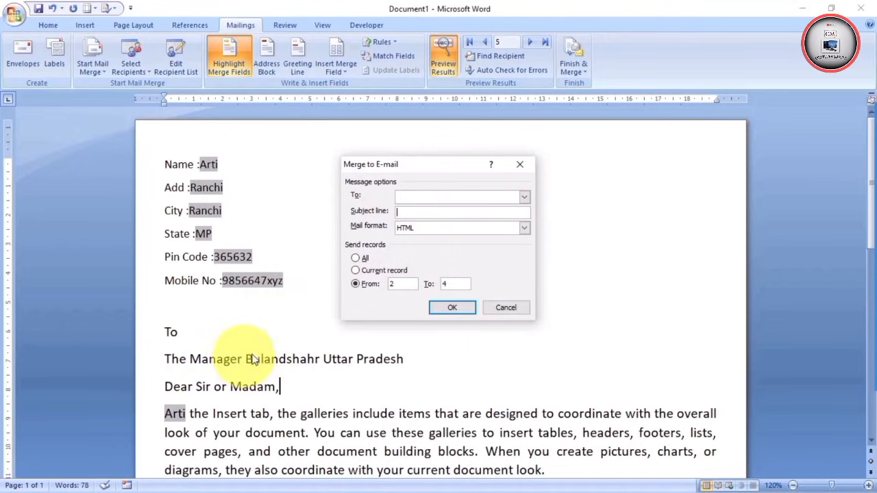
left_click(355, 258)
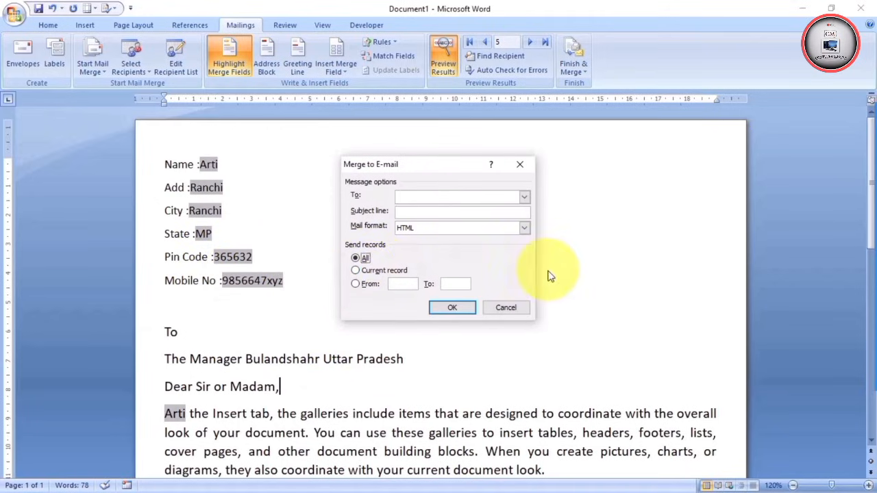
Try the Current record and From range options, then cancel Merge to E-mail without sending
left_click(355, 270)
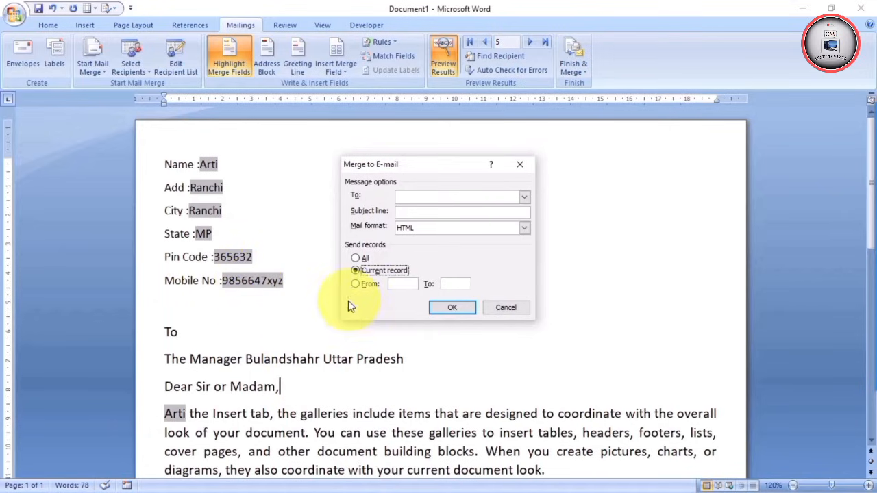
left_click(355, 283)
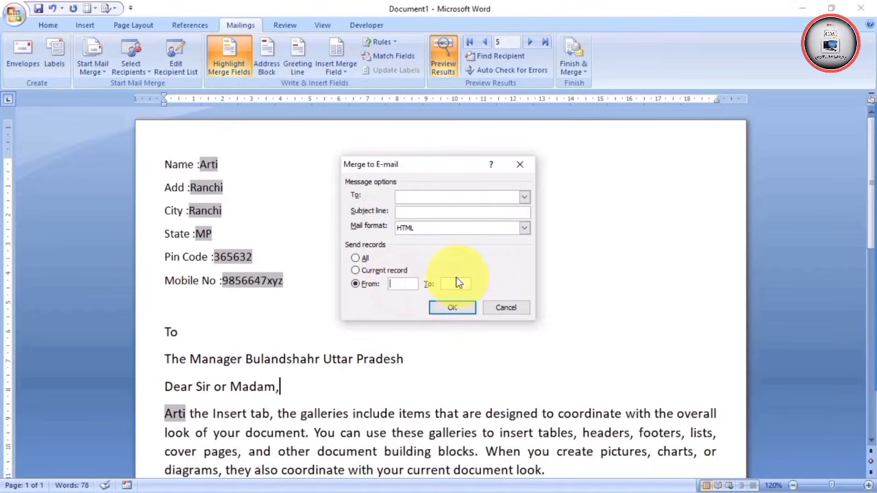
left_click(454, 310)
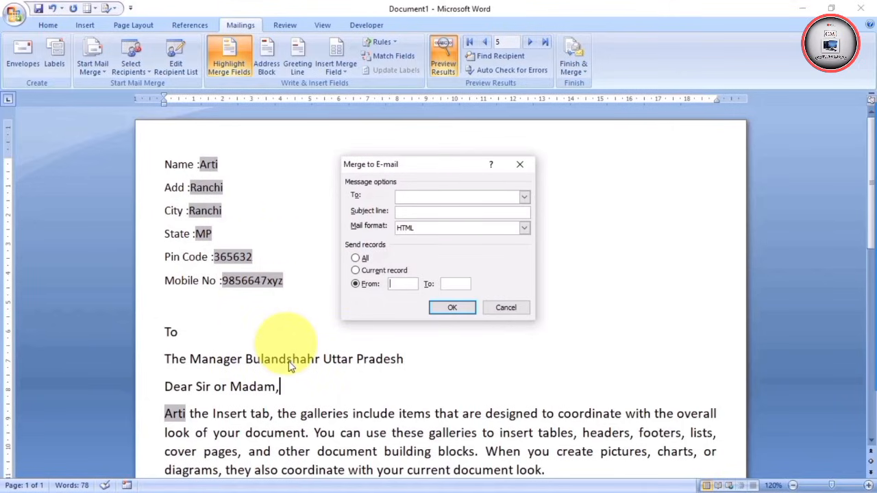
key("Escape")
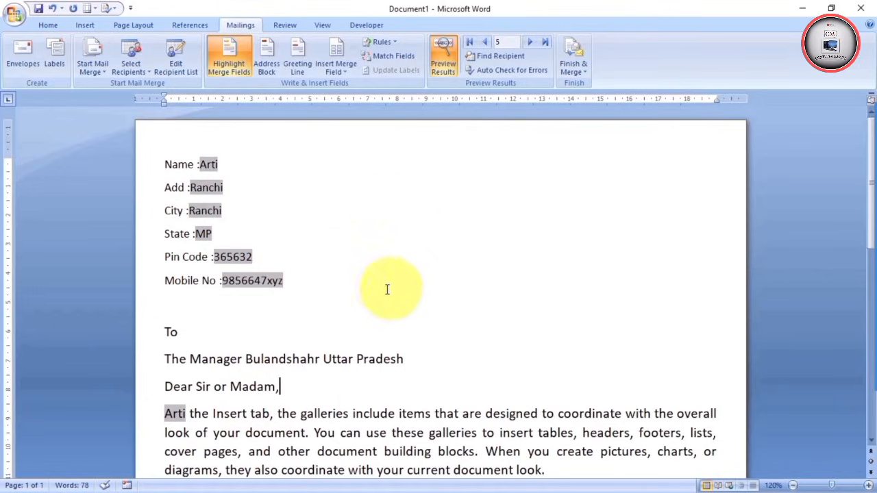